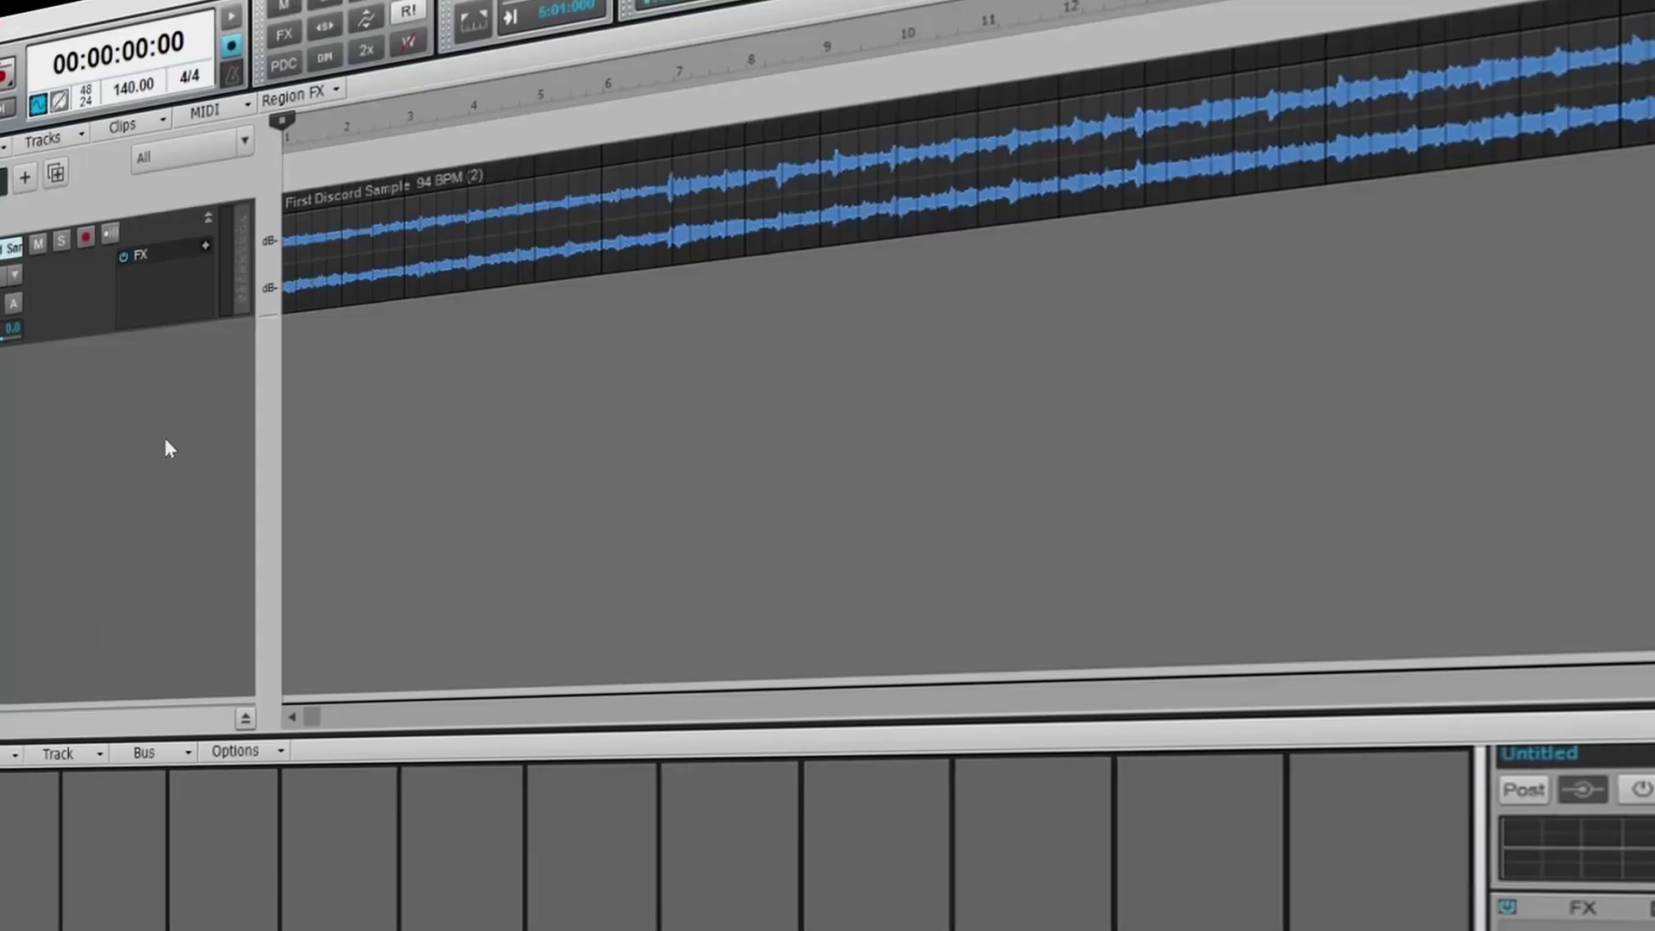
- Play the First Discord Sample clip to audition it and stop playback near its end
{"action": "key", "text": "space"}
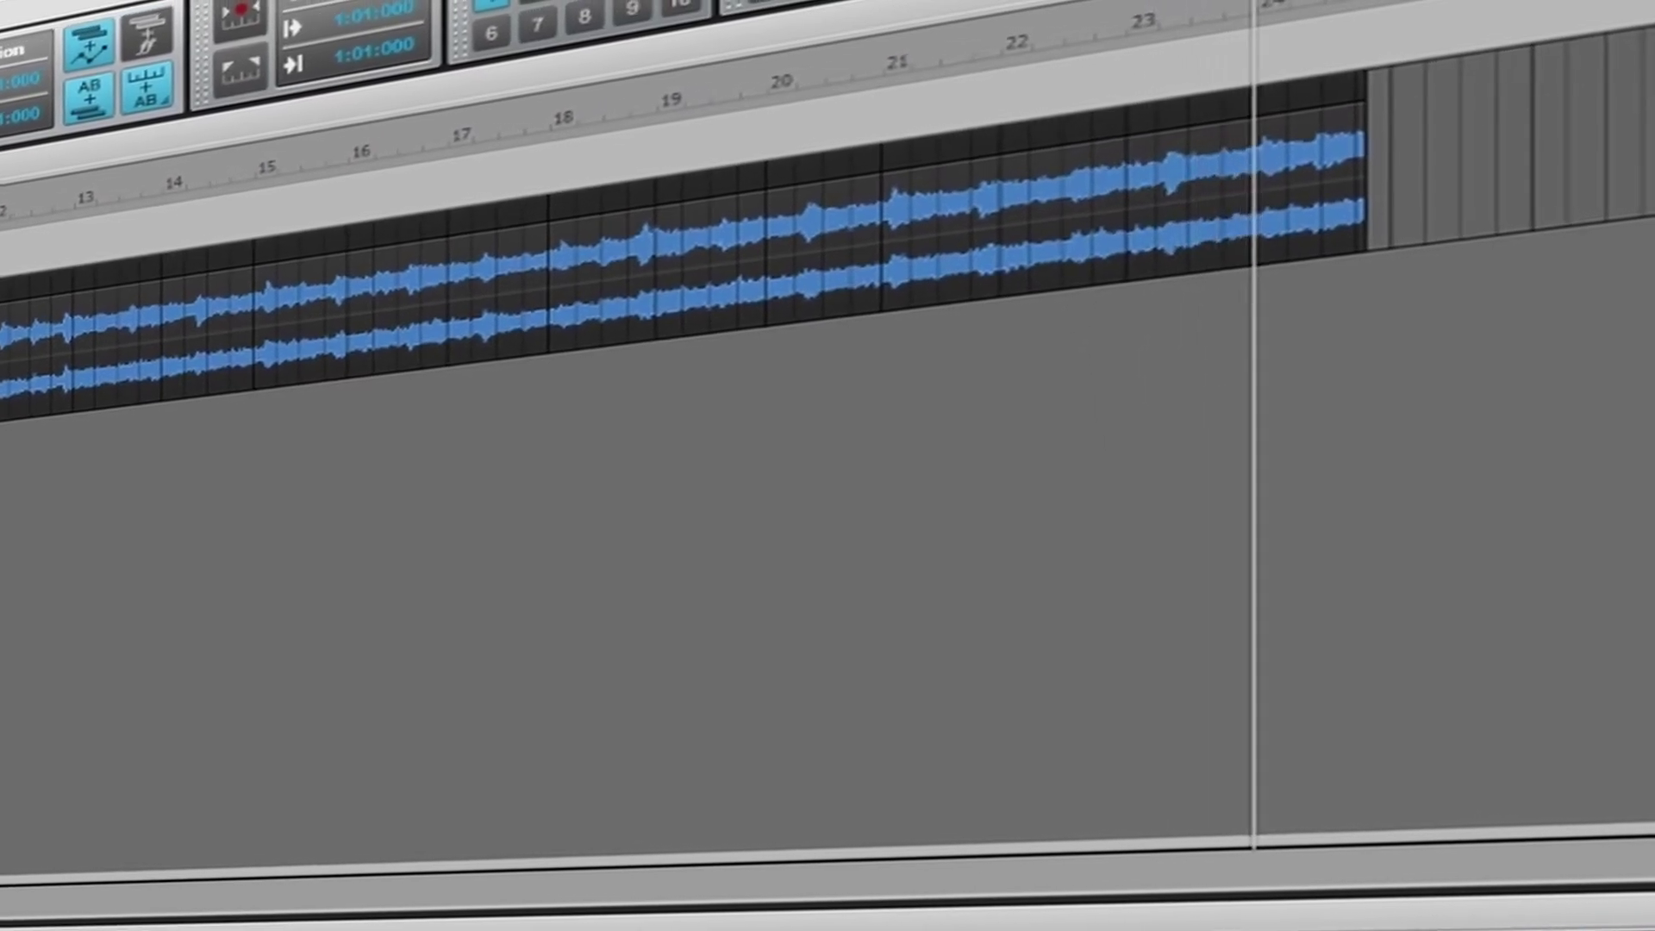
{"action": "key", "text": "space"}
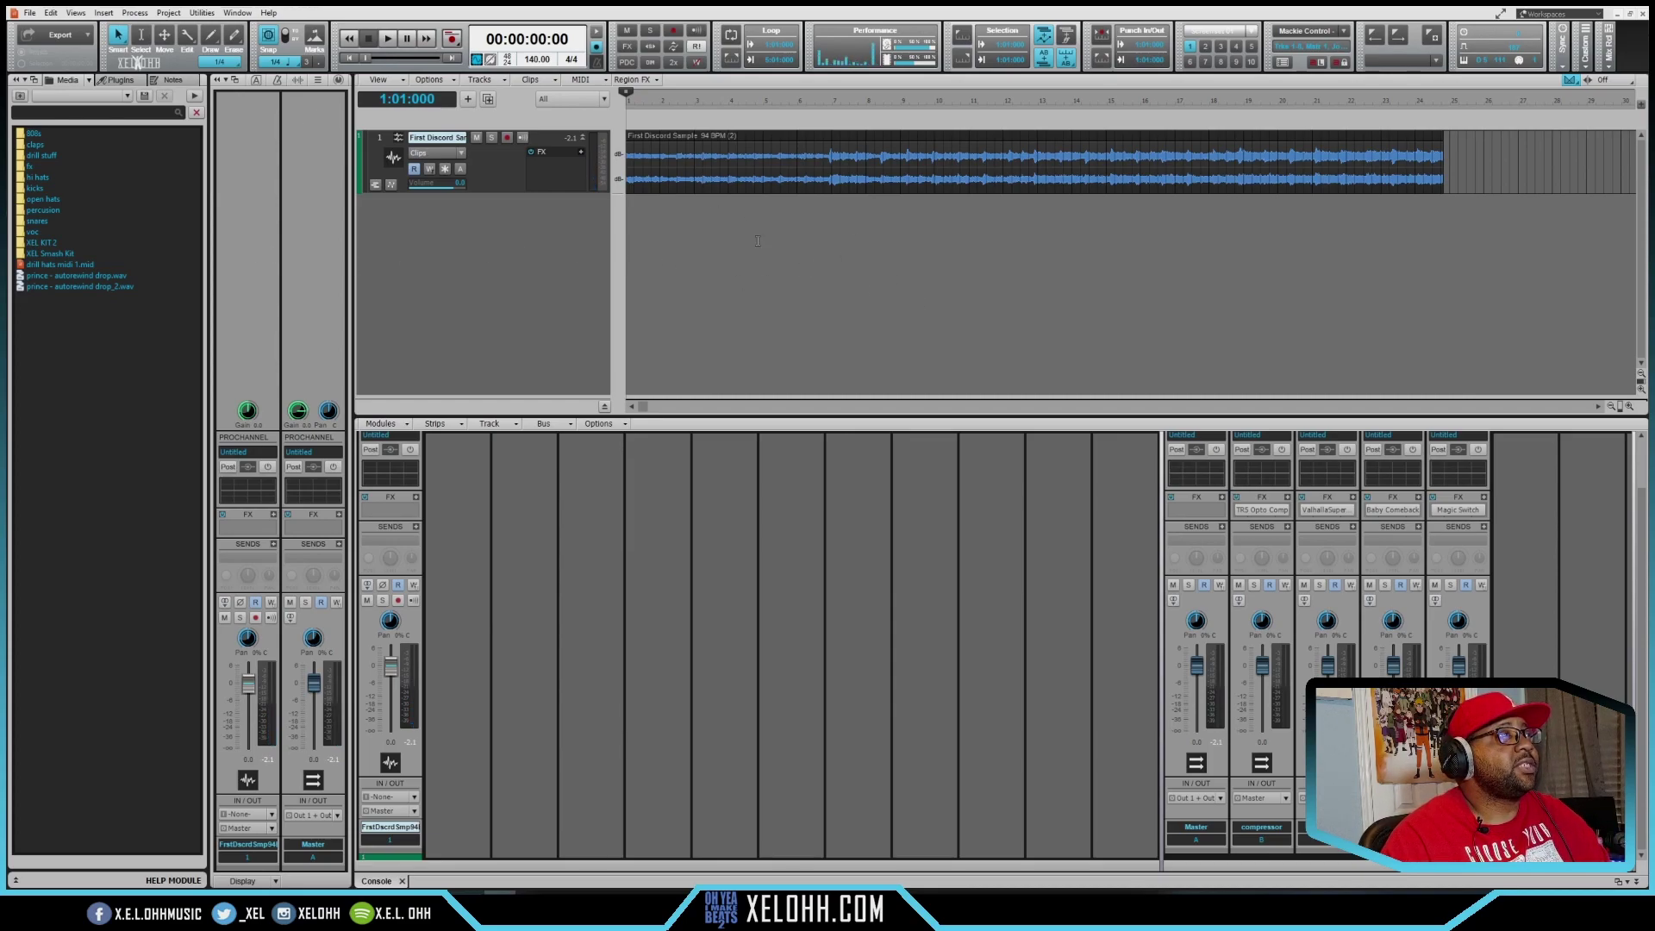
- Time-stretch the track 2 sample clip so that its end lands on measure 5
{"action": "left_click", "coordinate": [269, 35]}
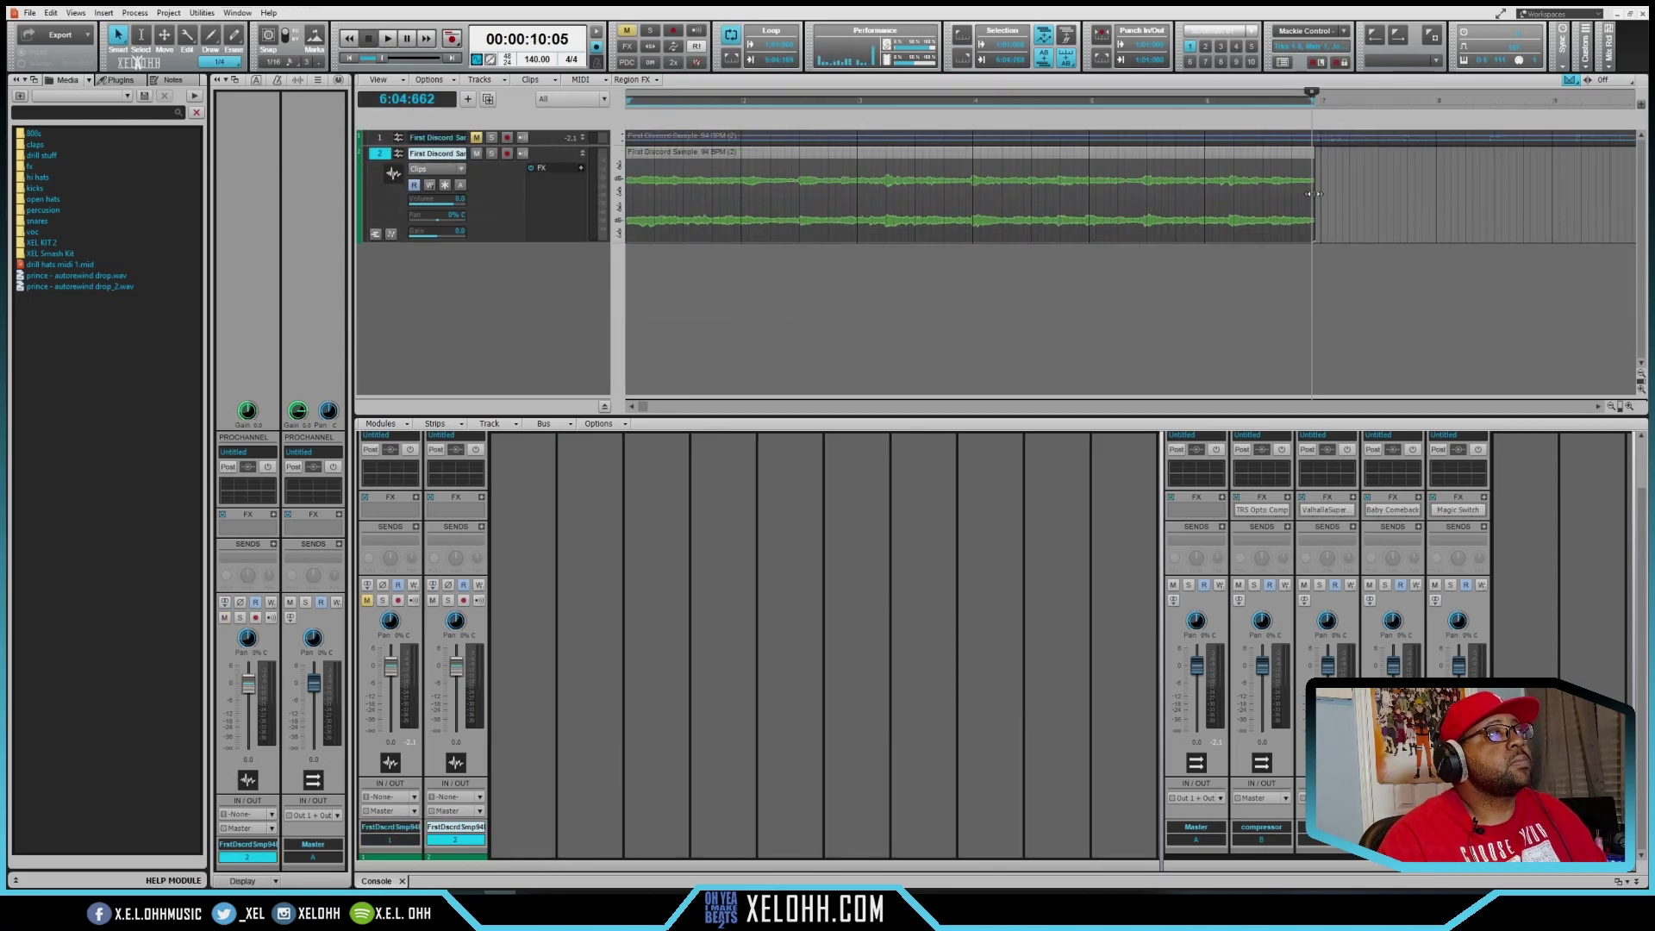
{"action": "left_click_drag", "start_coordinate": [1314, 194], "coordinate": [1089, 194]}
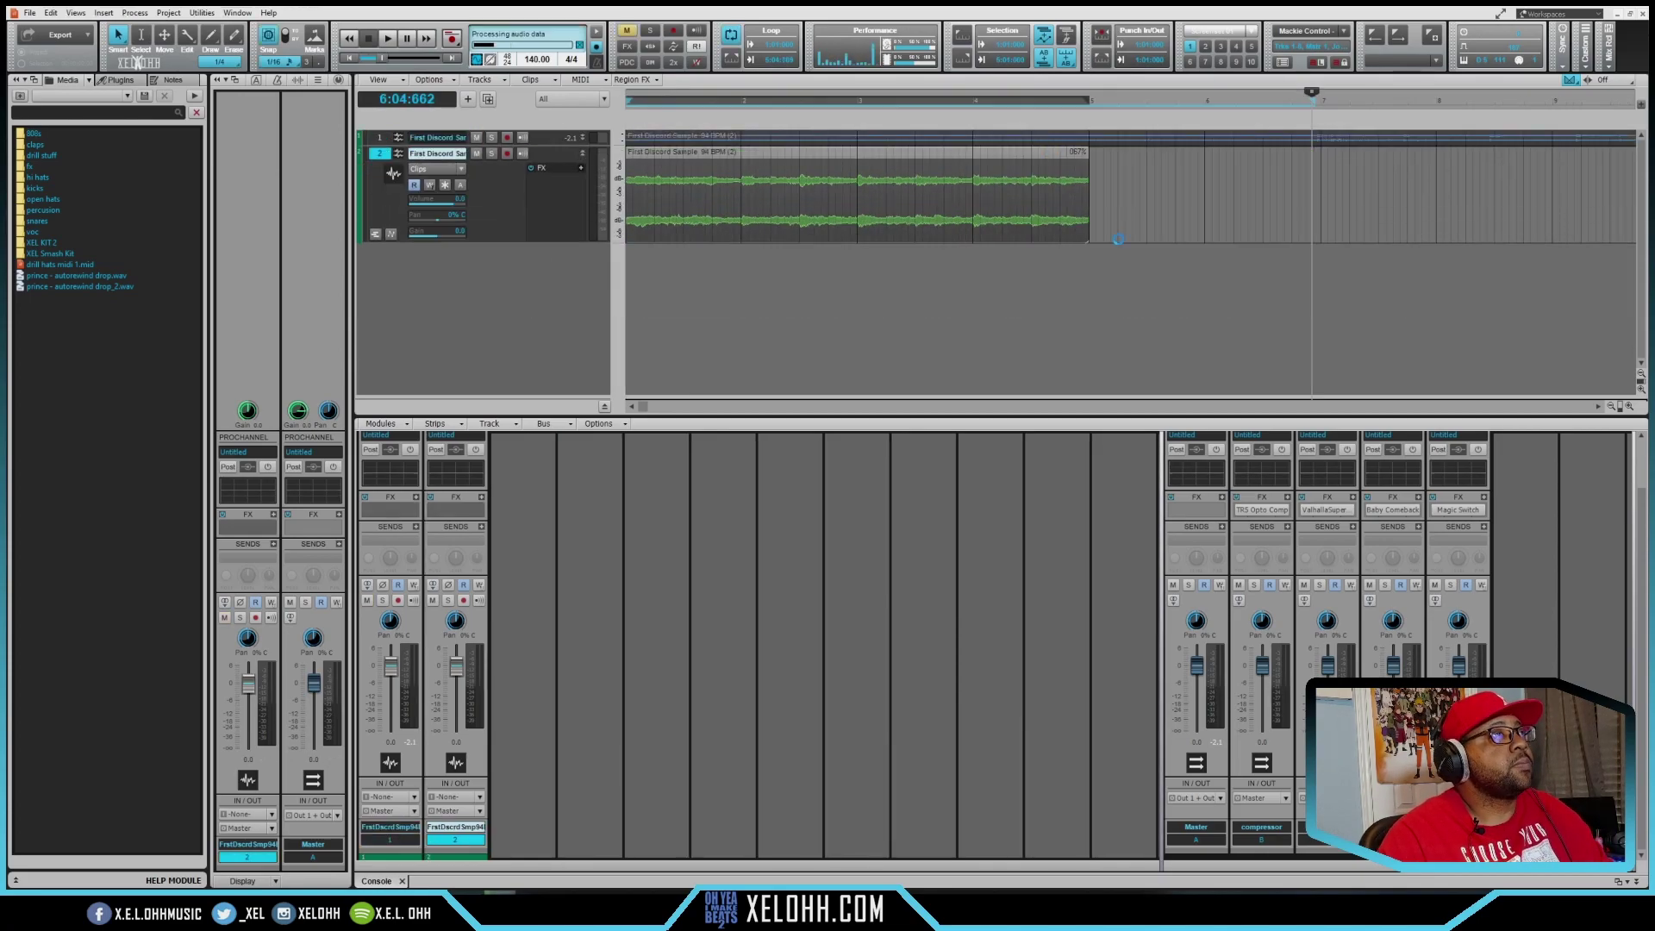
{"action": "left_click", "coordinate": [785, 280]}
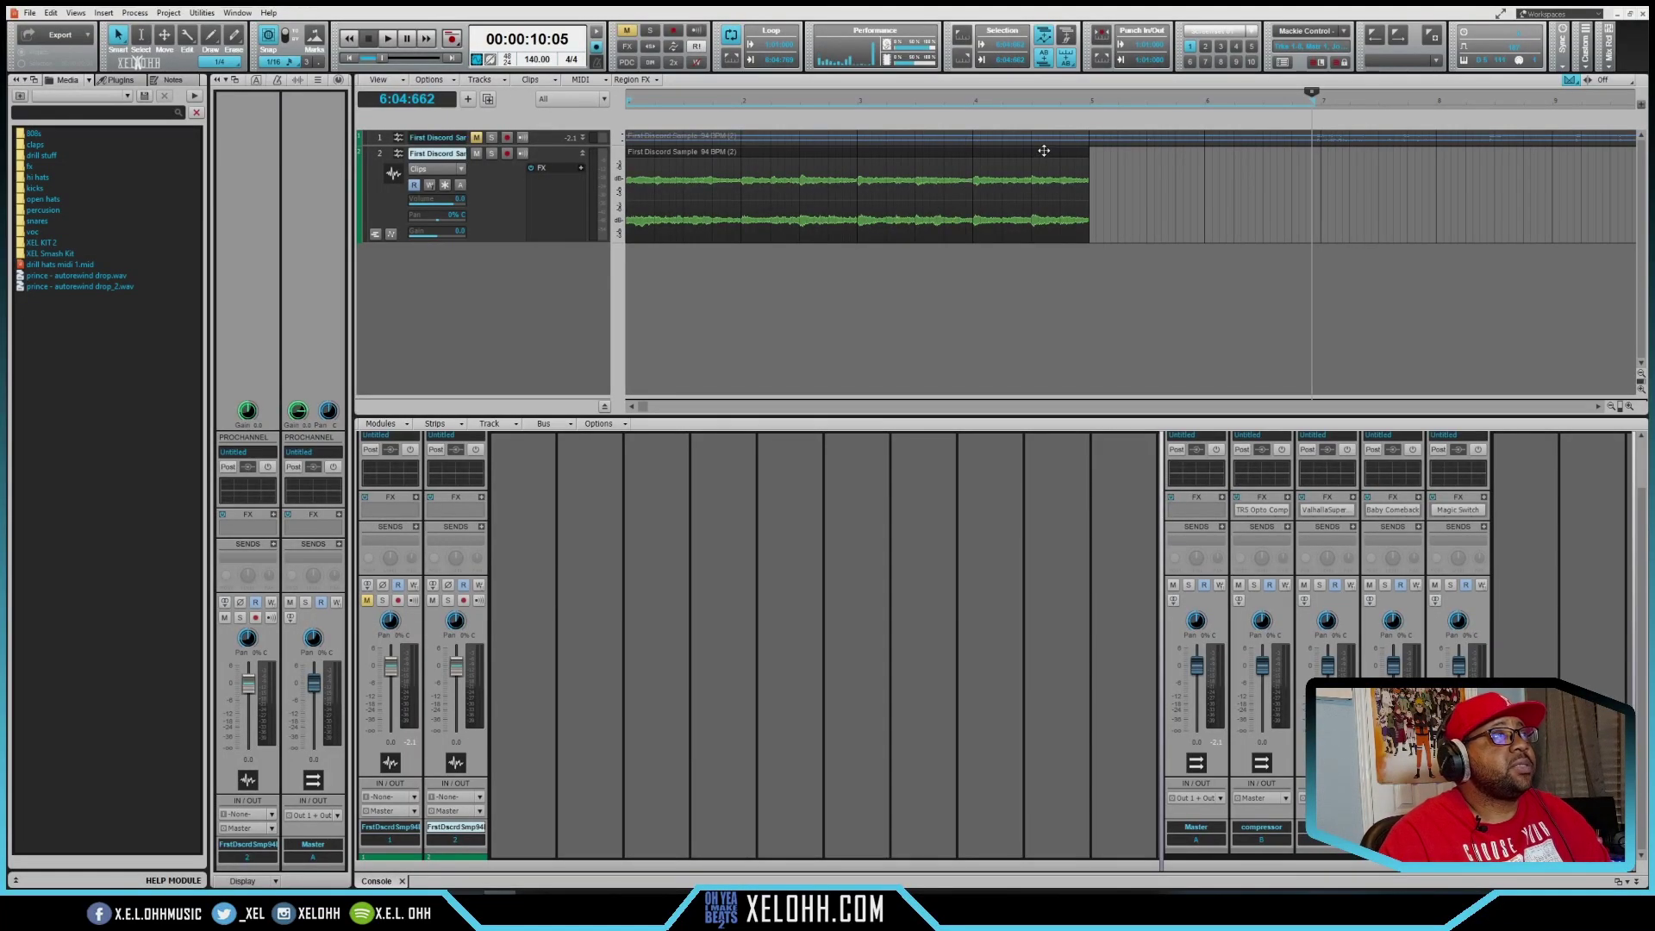
- Split the track 2 clip repeatedly, starting at measure 1 and again every 1 measure
{"action": "right_click", "coordinate": [1043, 151]}
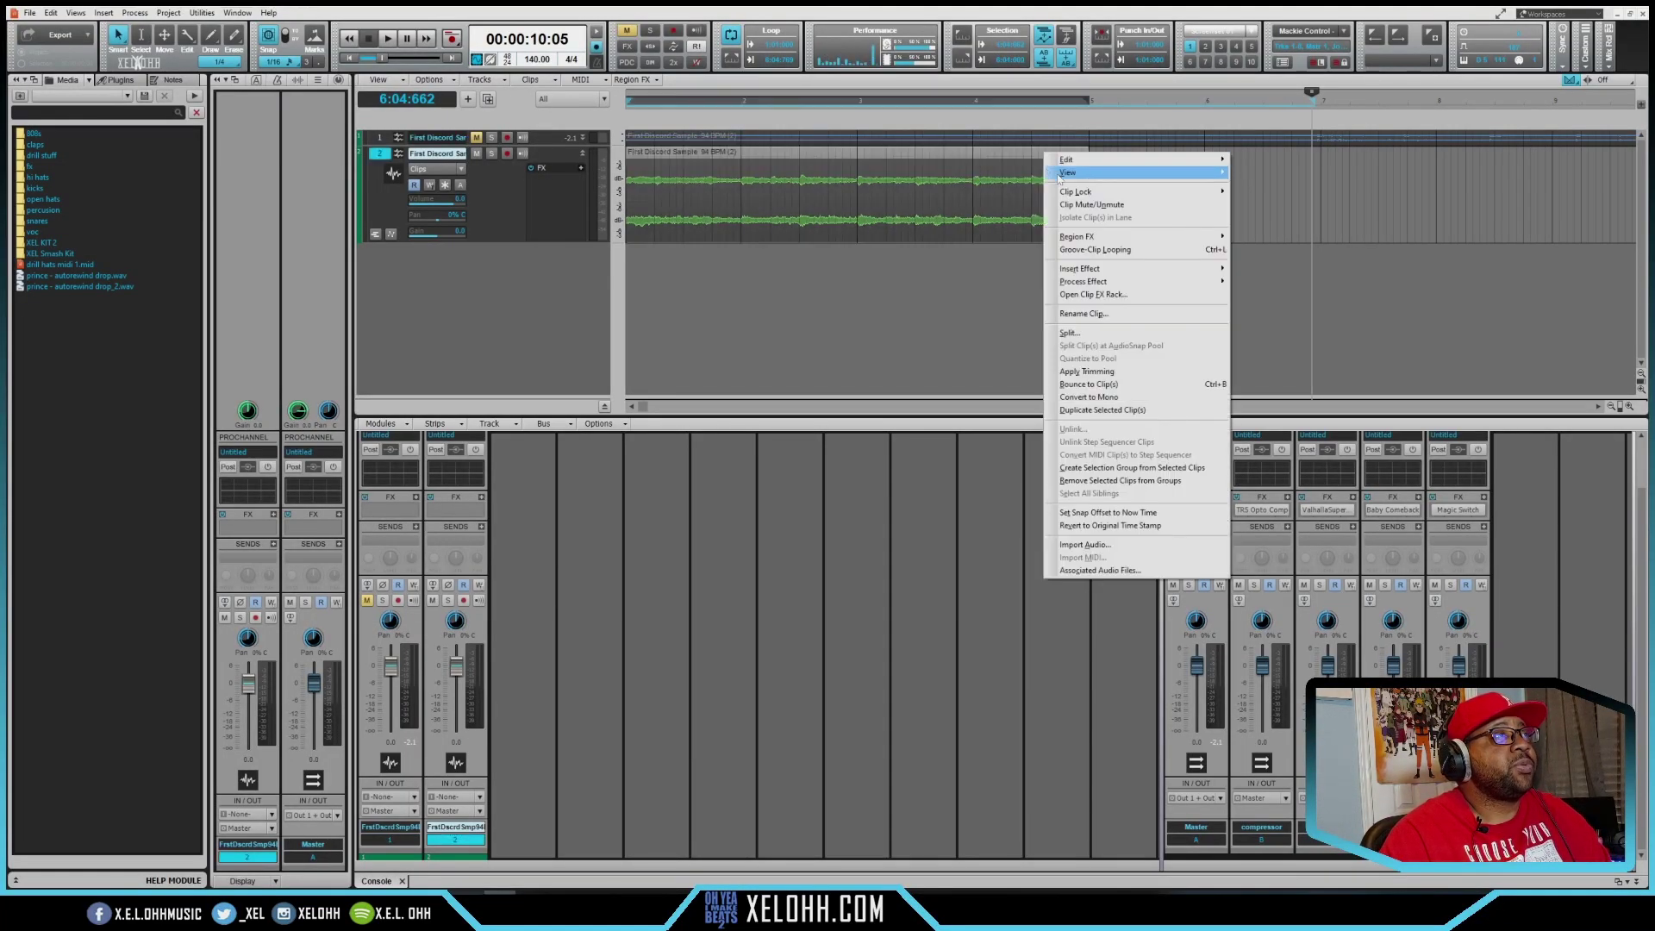
{"action": "left_click", "coordinate": [1069, 335]}
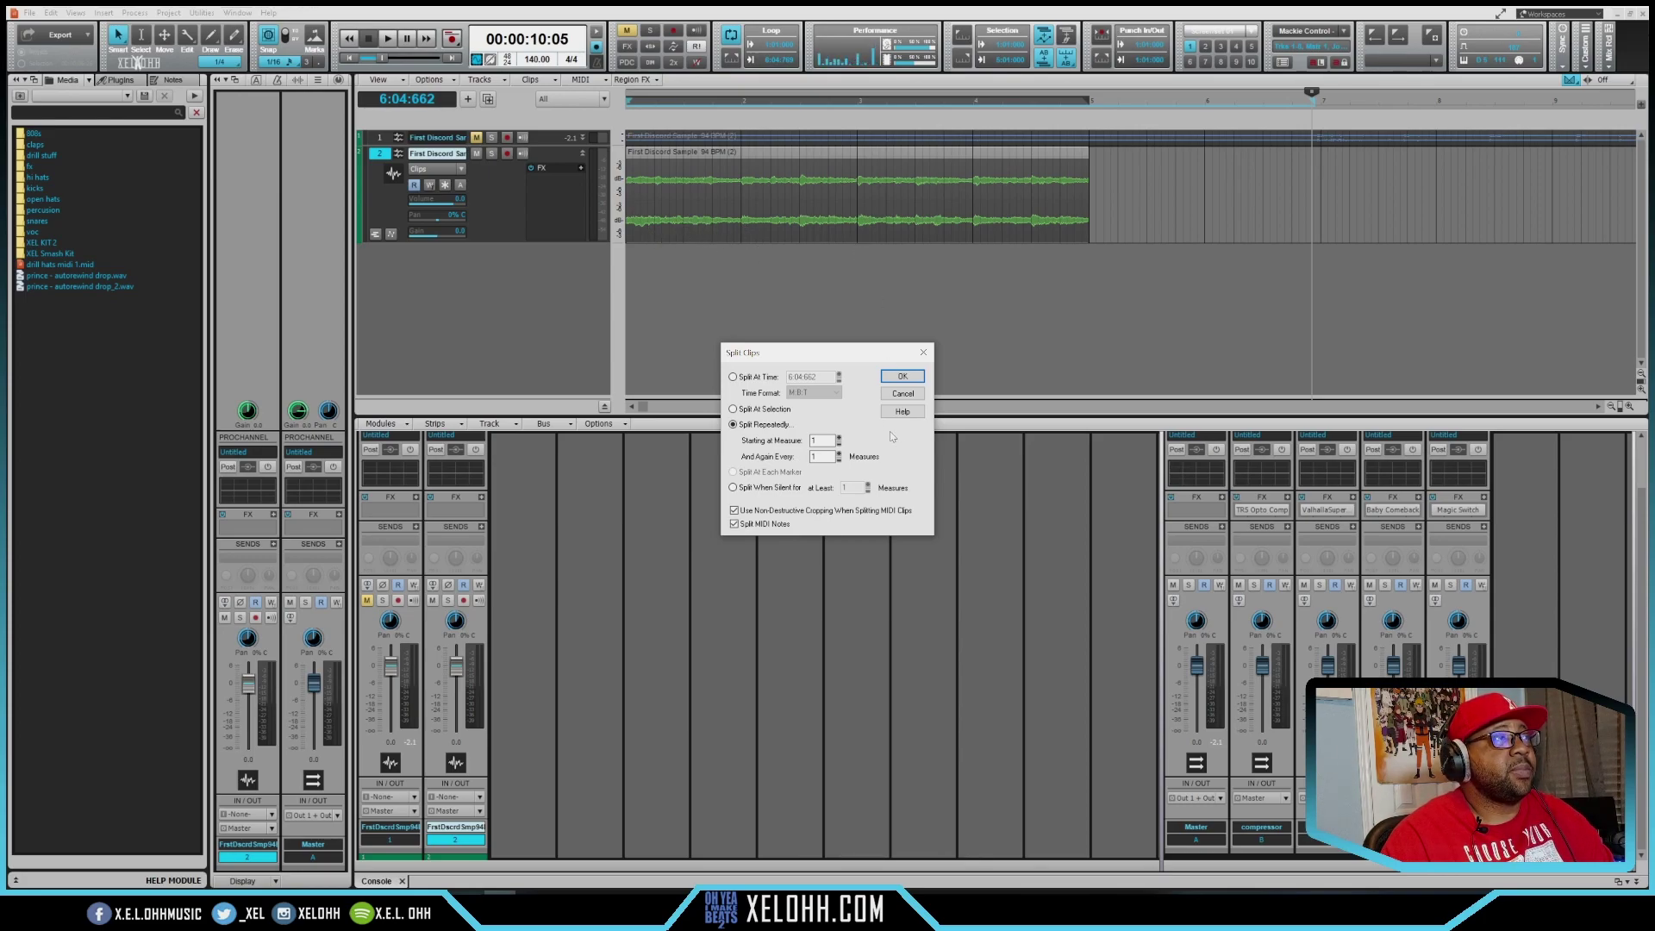
{"action": "left_click", "coordinate": [902, 376]}
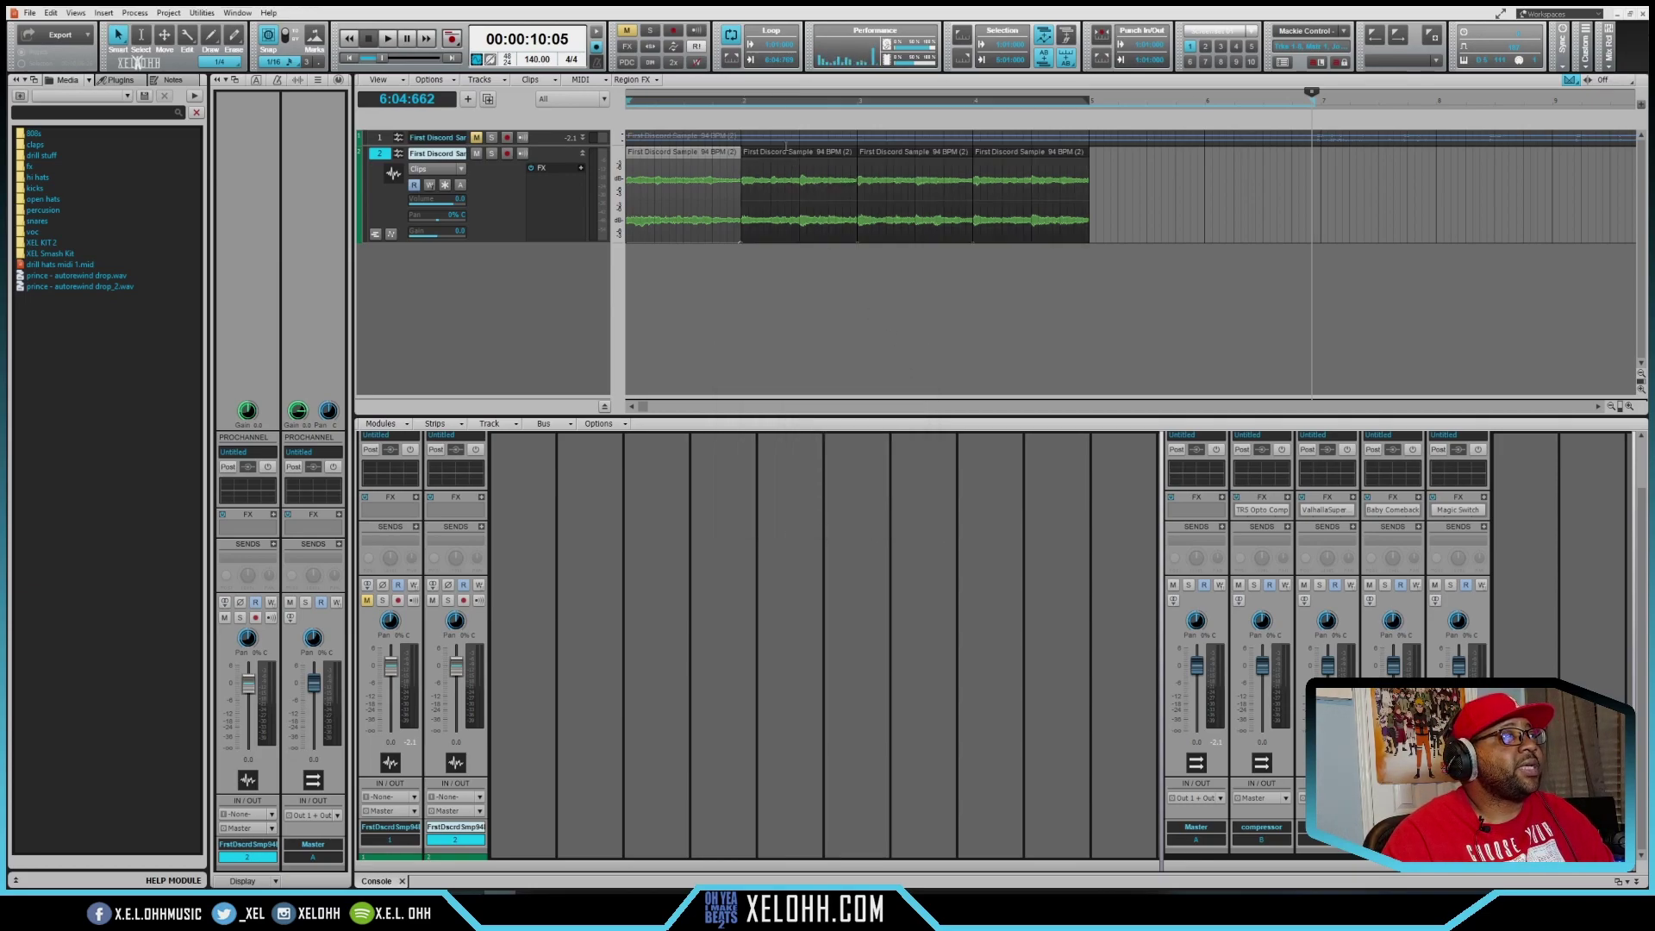
- Select the one-measure pieces on track 2 individually, and undo the repeated split
{"action": "left_click", "coordinate": [782, 156]}
{"action": "left_click", "coordinate": [899, 153]}
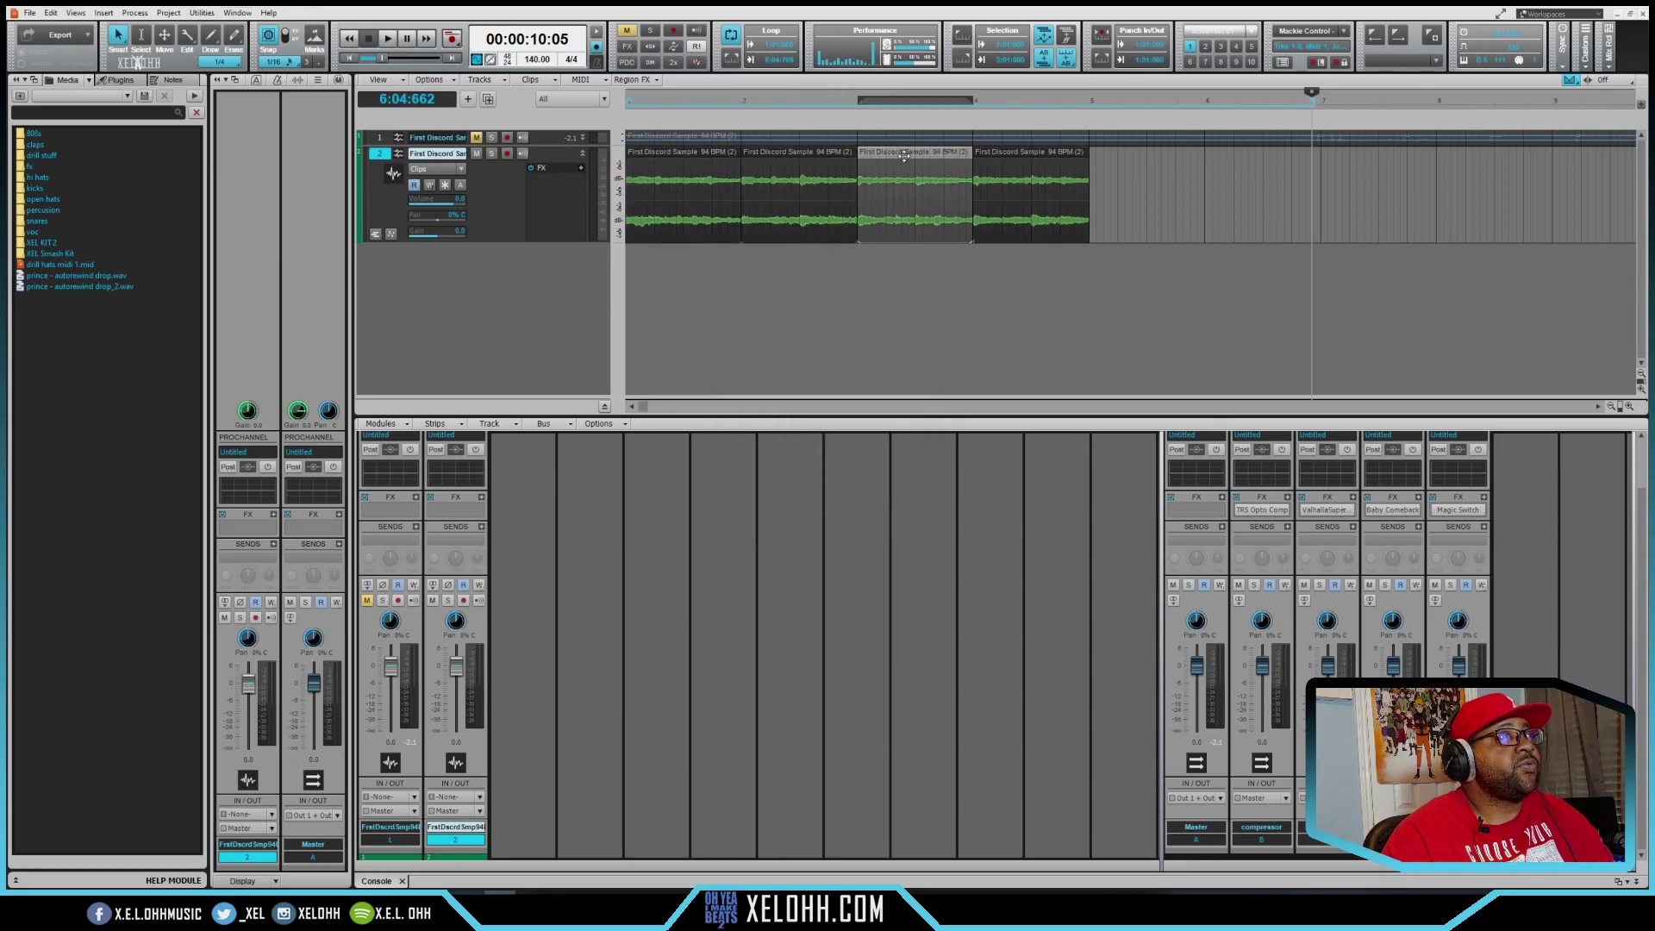
{"action": "left_click", "coordinate": [1009, 163]}
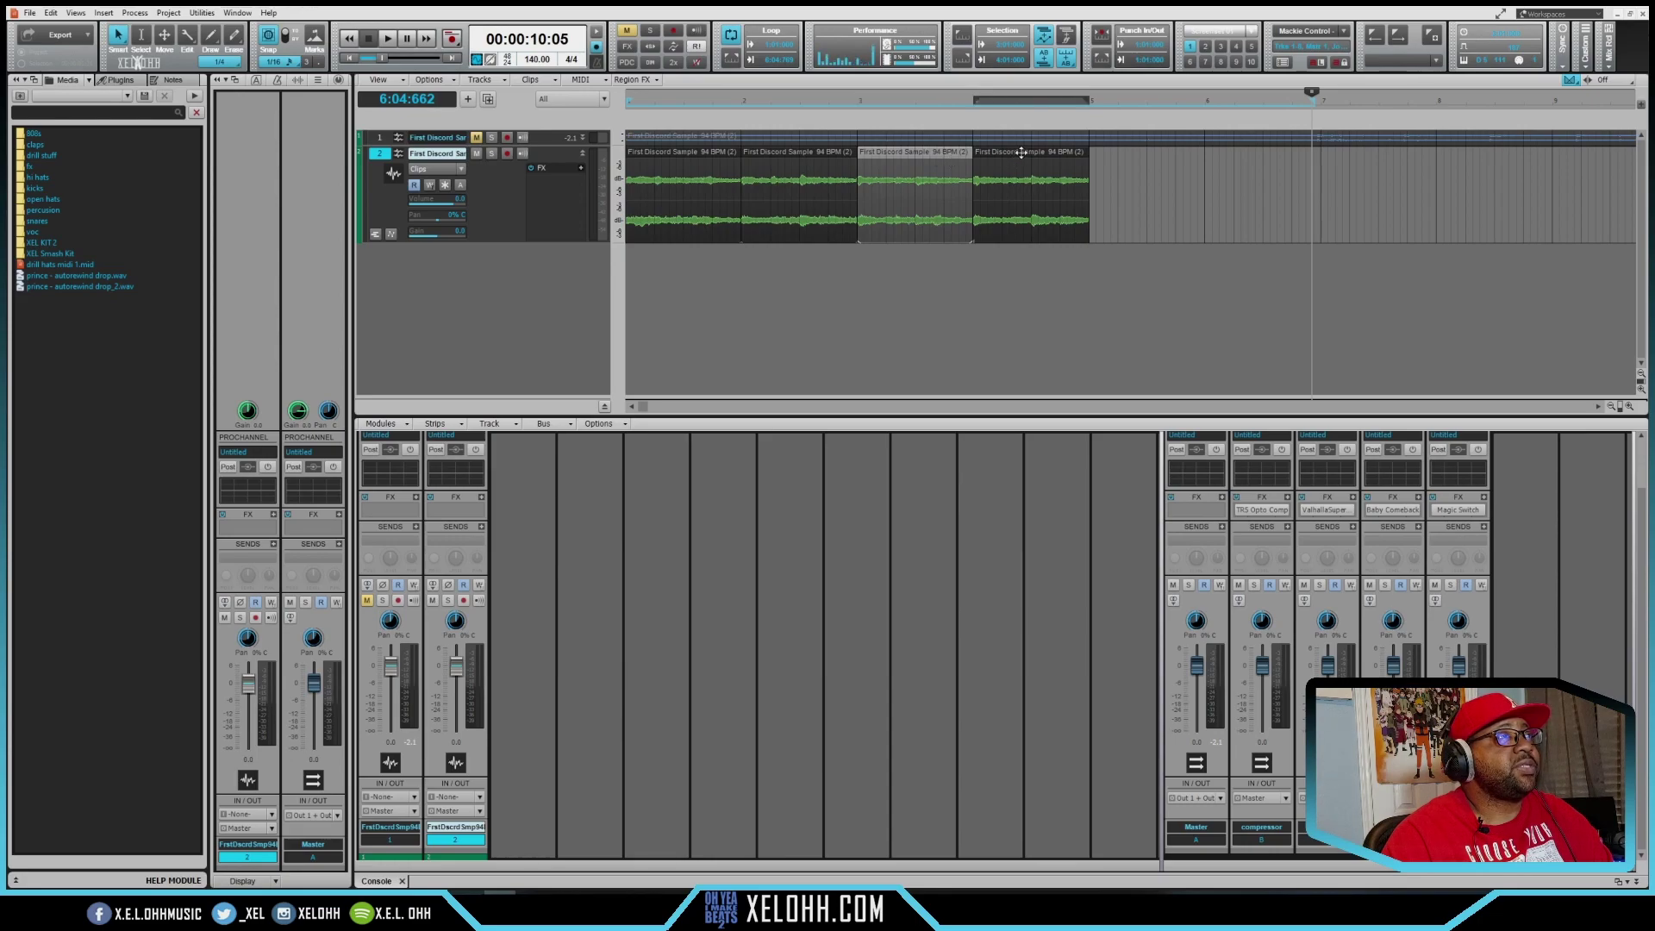
{"action": "left_click", "coordinate": [684, 154]}
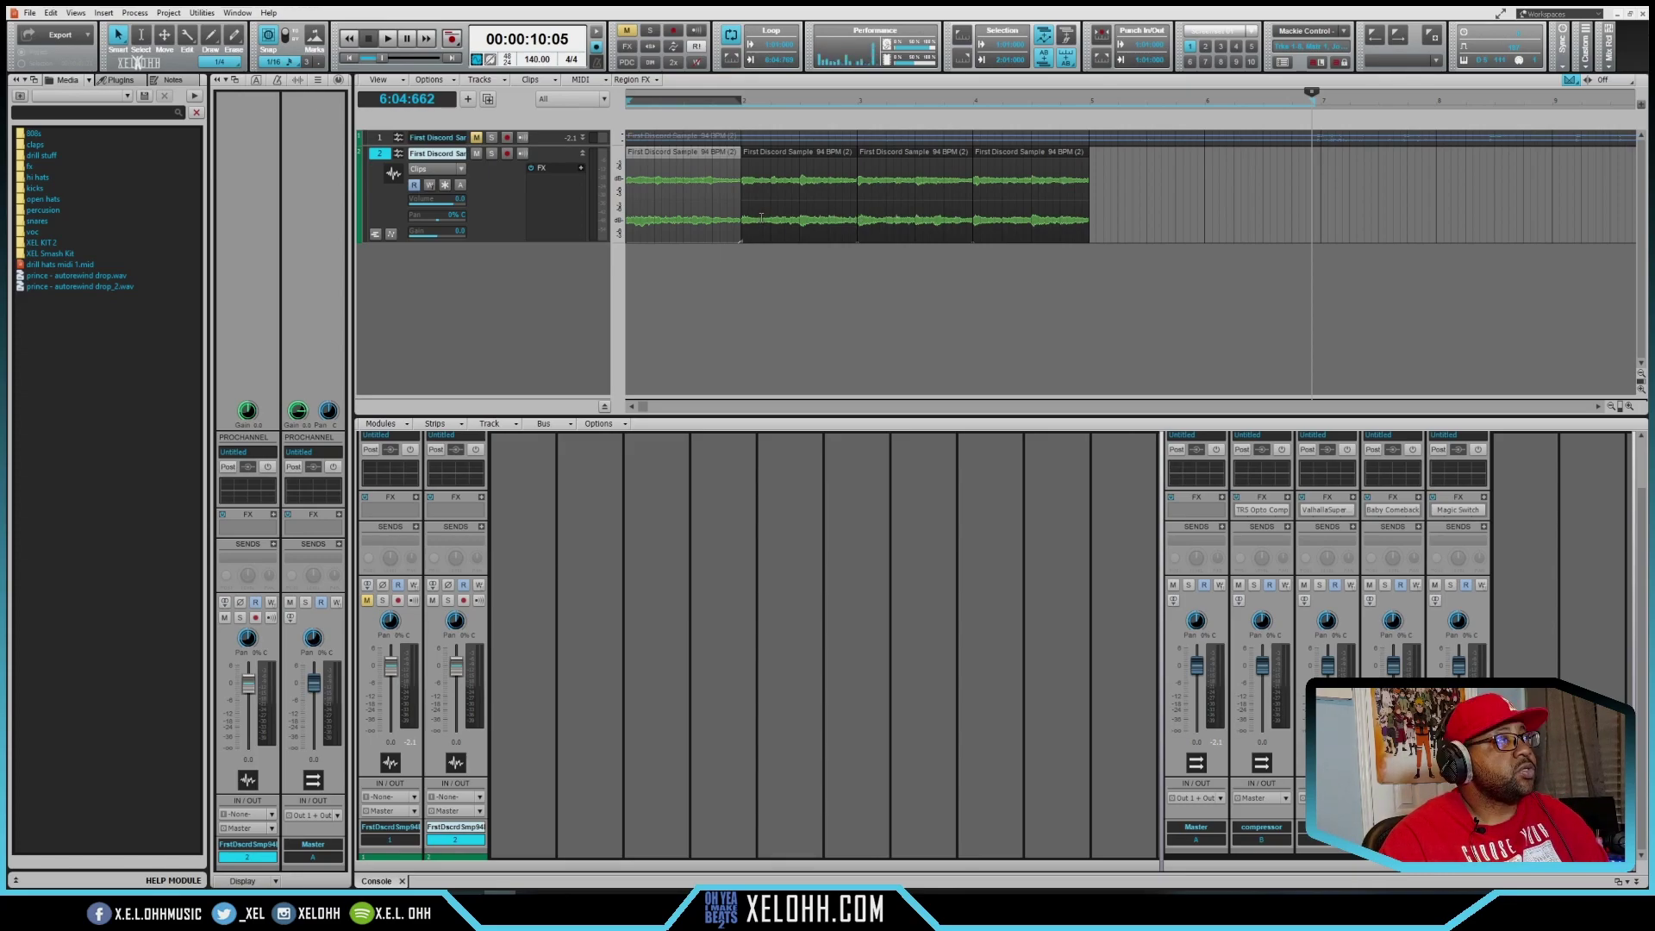
{"action": "left_click", "coordinate": [794, 157]}
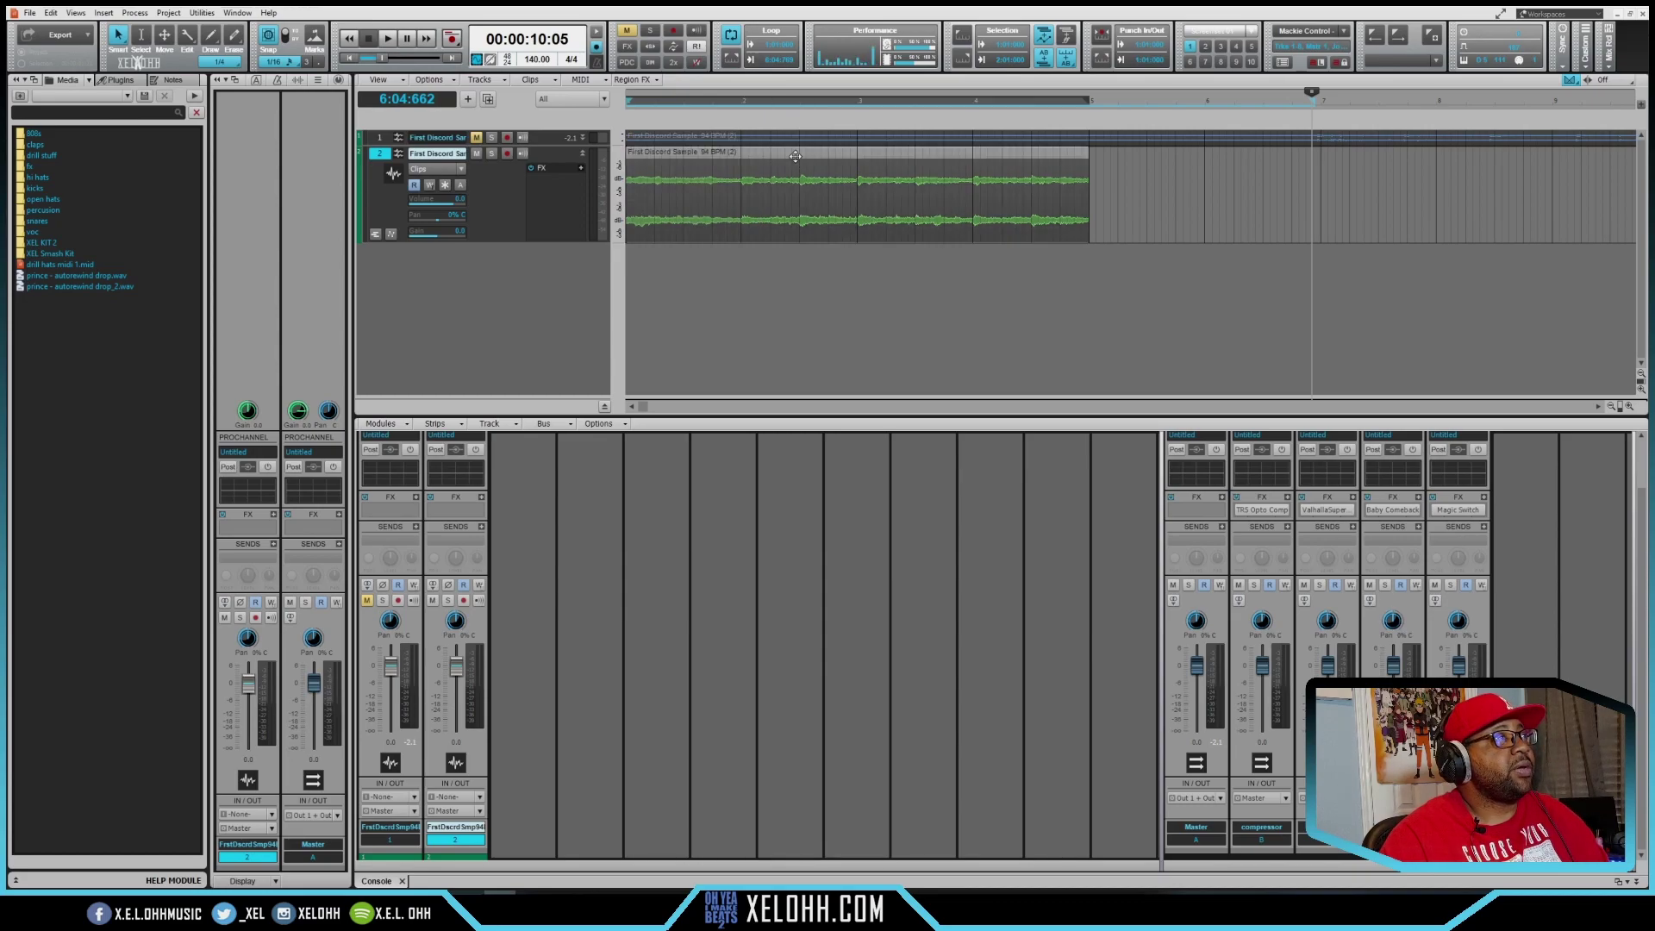
- Split the track 2 clip at 1:03:000 and undo that split
{"action": "left_click", "coordinate": [647, 192]}
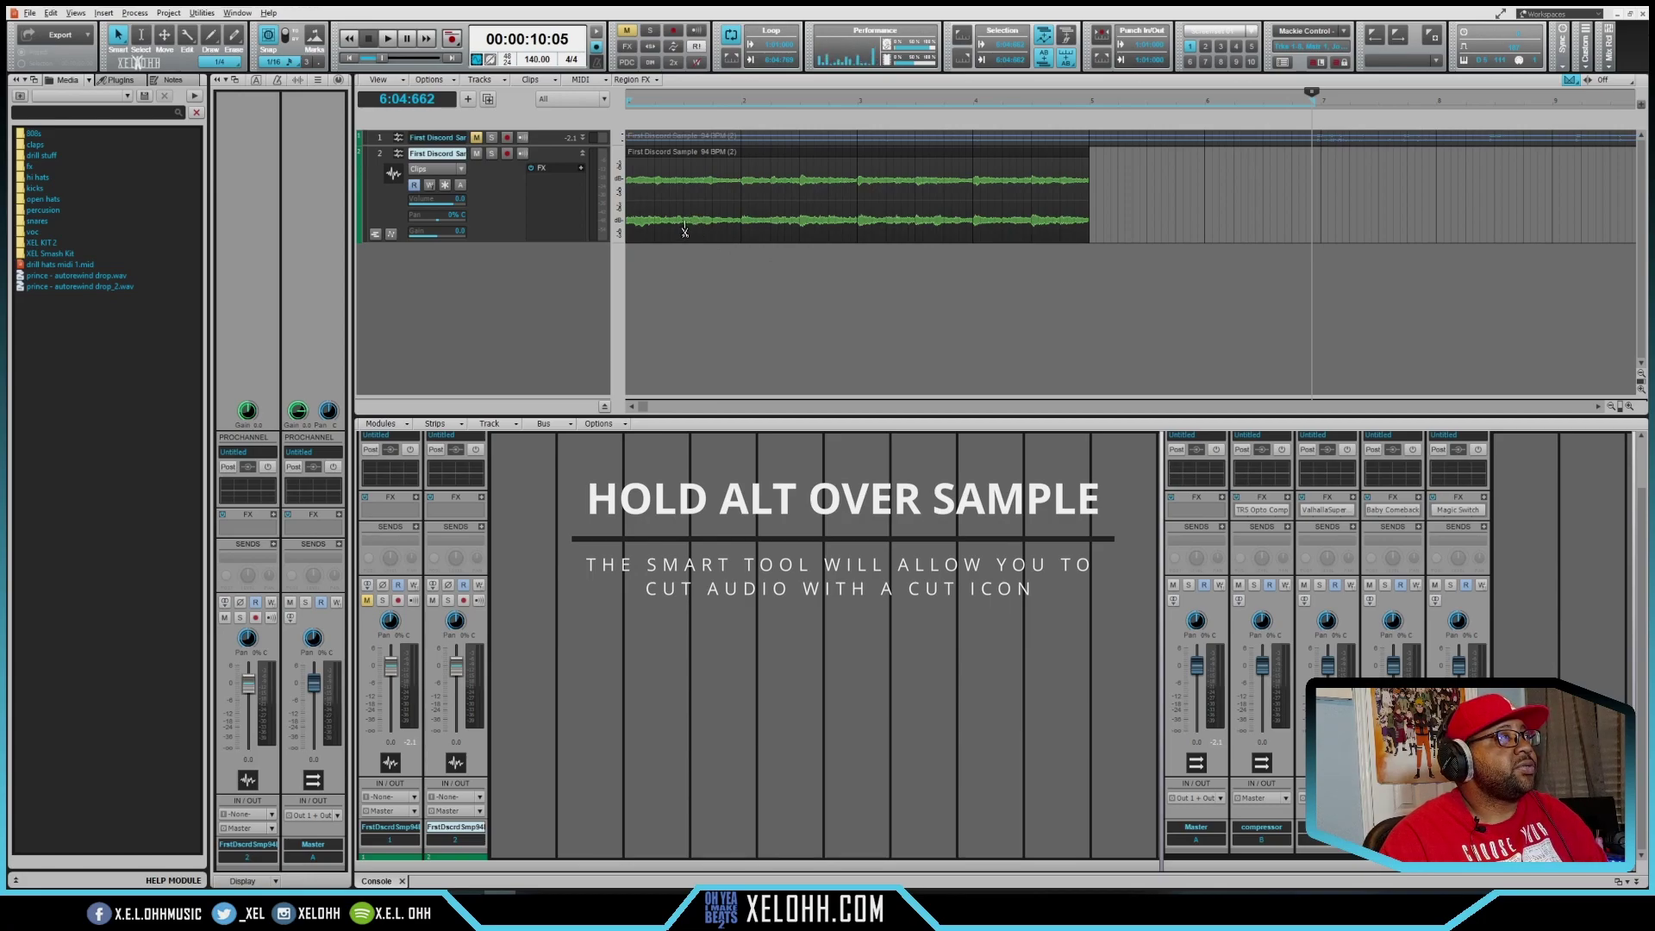
{"action": "left_click", "coordinate": [684, 102]}
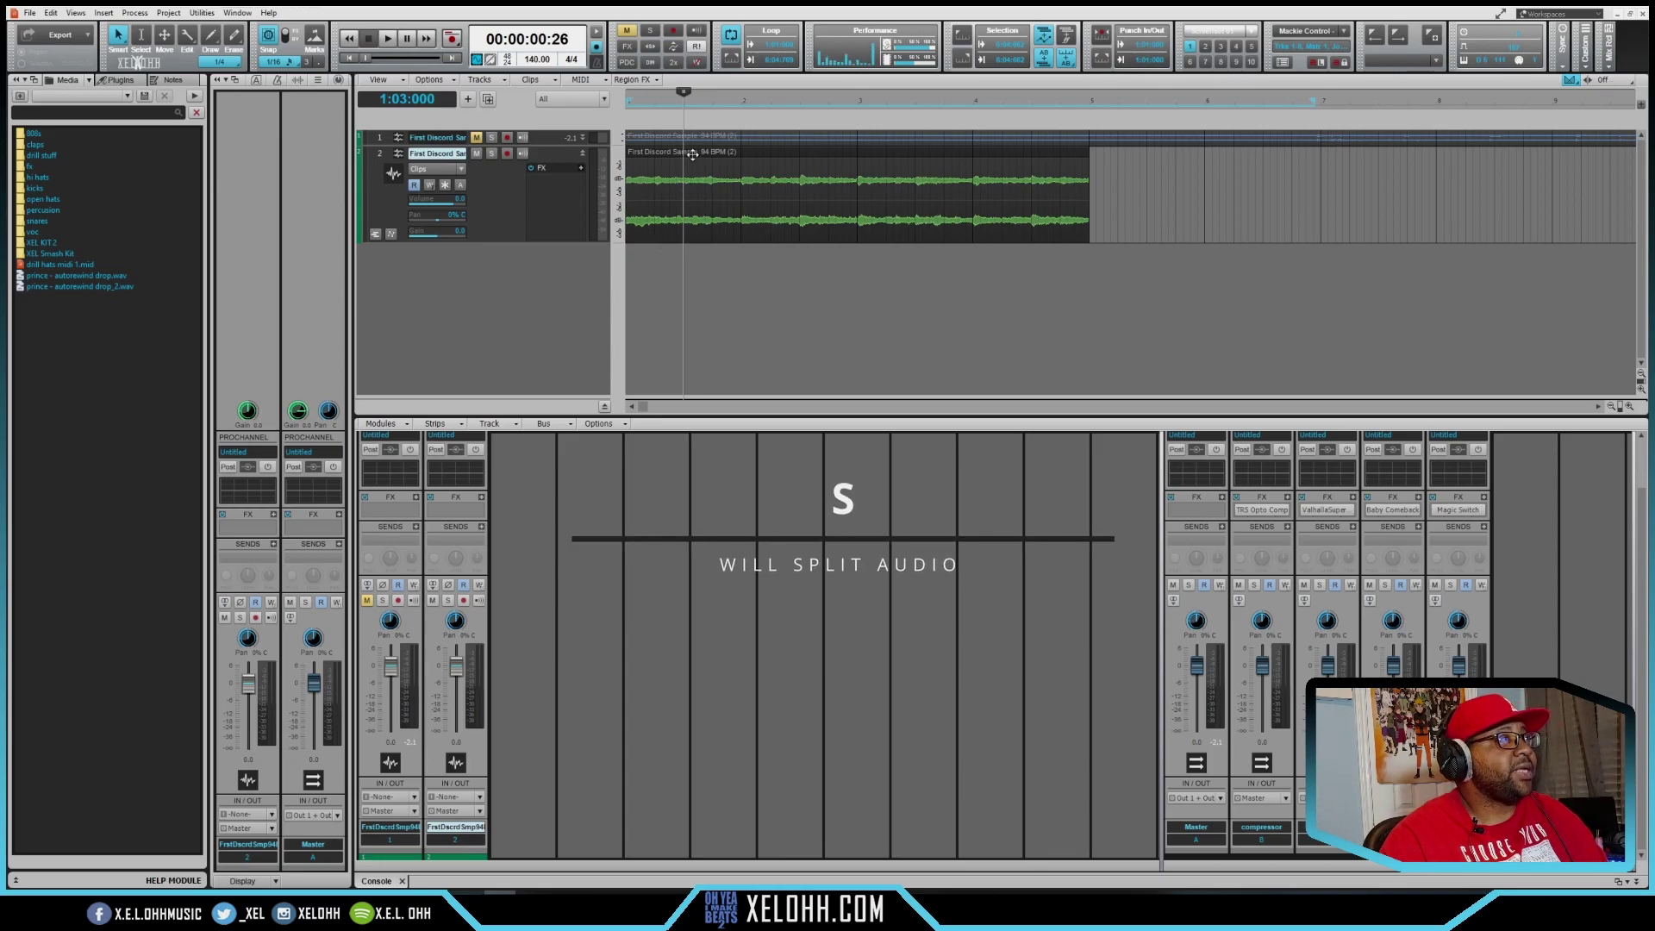
{"action": "left_click", "coordinate": [699, 196]}
{"action": "key", "text": "s"}
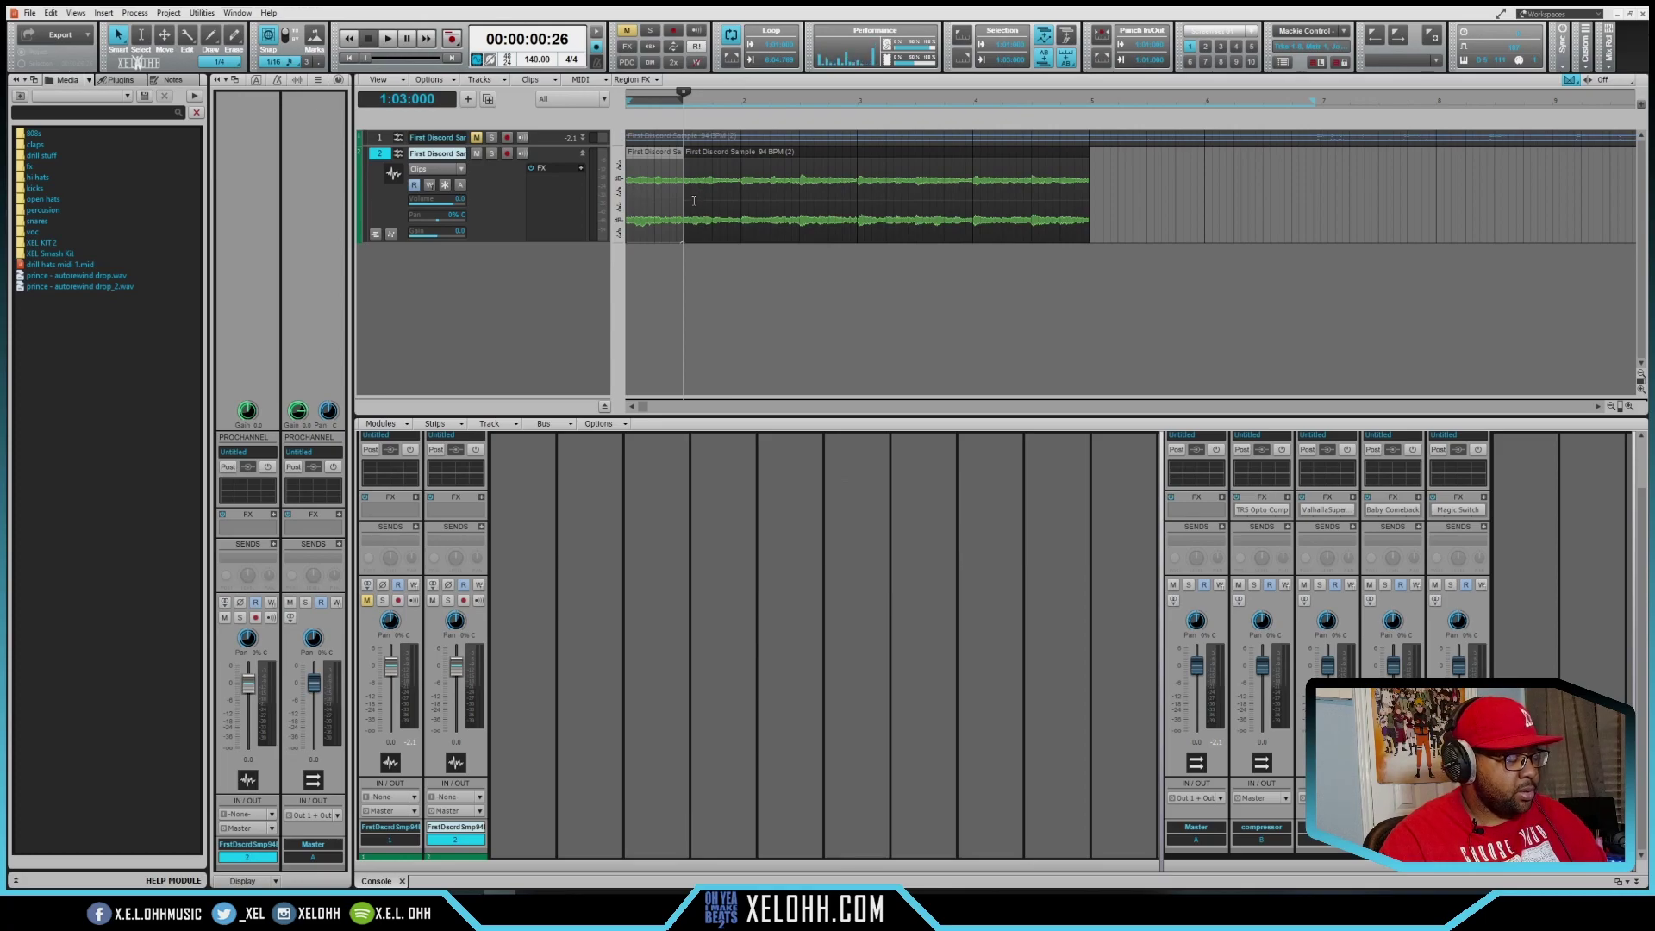
{"action": "key", "text": "ctrl+z"}
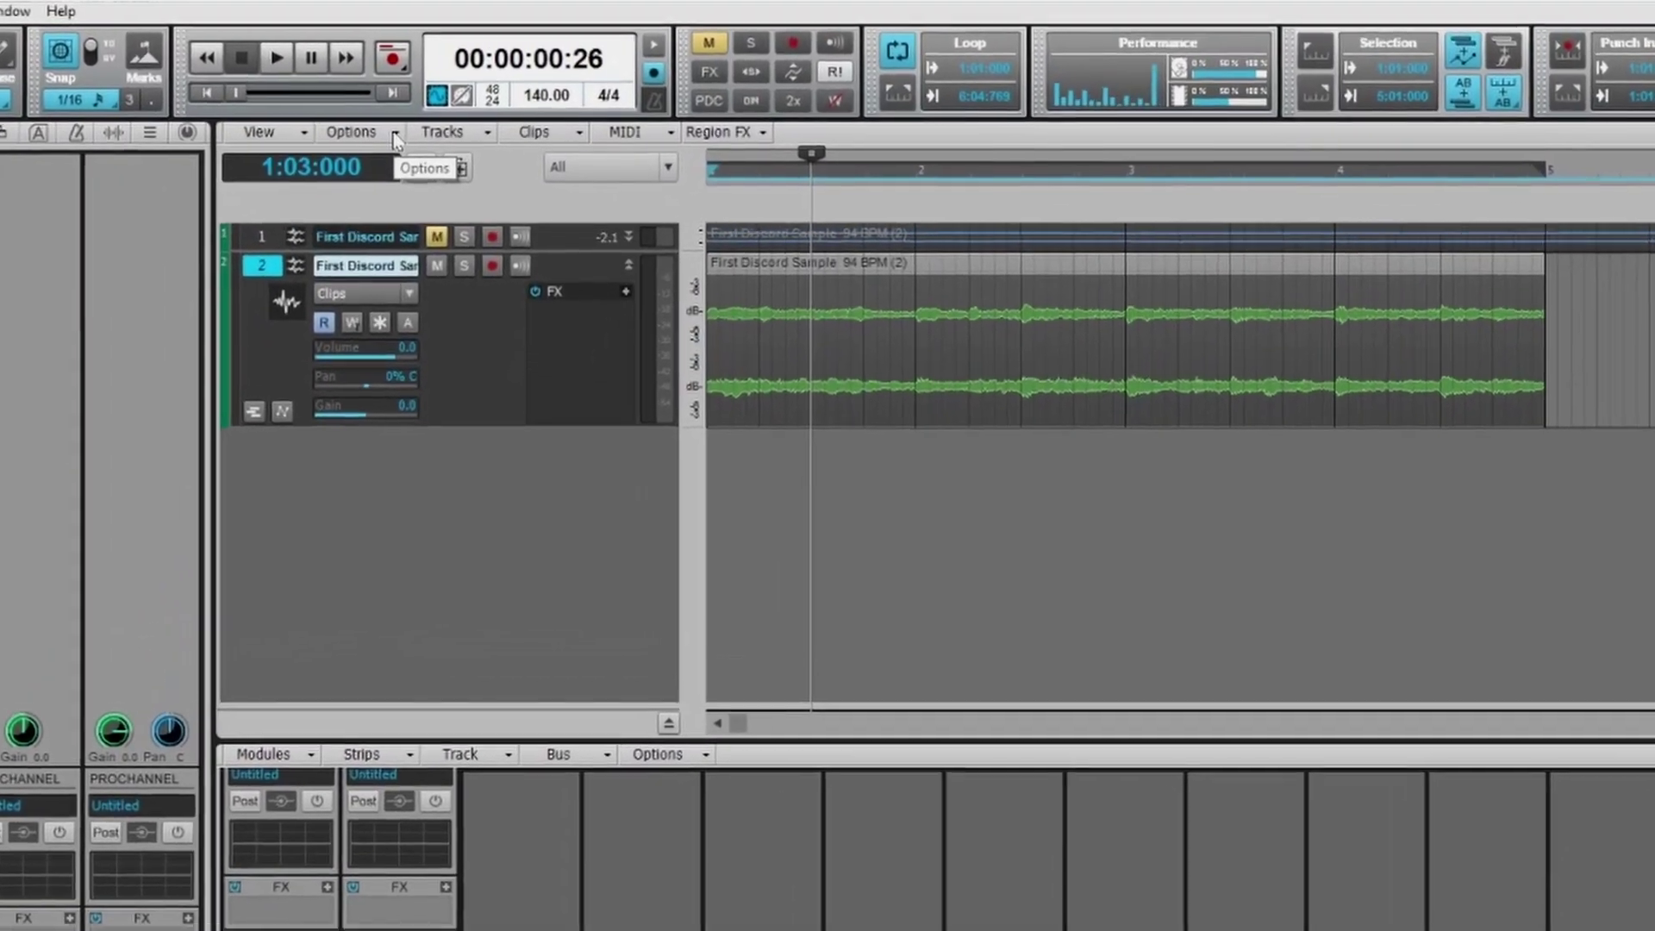
- Check which double-click behavior is assigned to audio clips in the track view's click behavior options
{"action": "left_click", "coordinate": [436, 81]}
{"action": "mouse_move", "coordinate": [407, 354]}
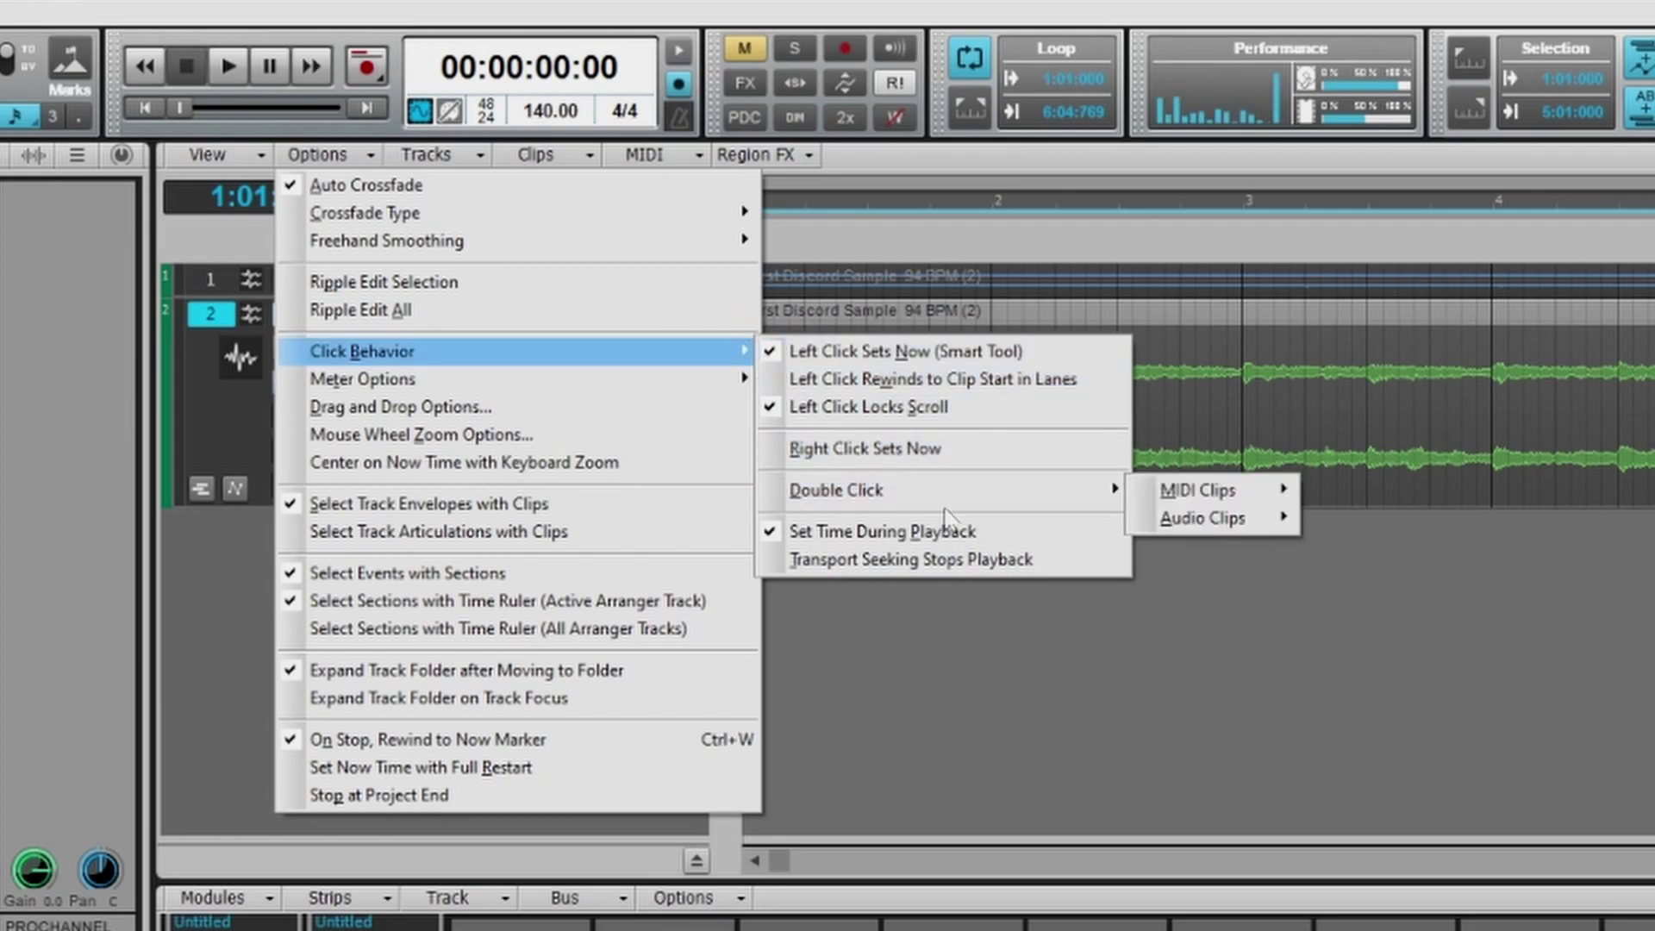
{"action": "mouse_move", "coordinate": [1060, 489]}
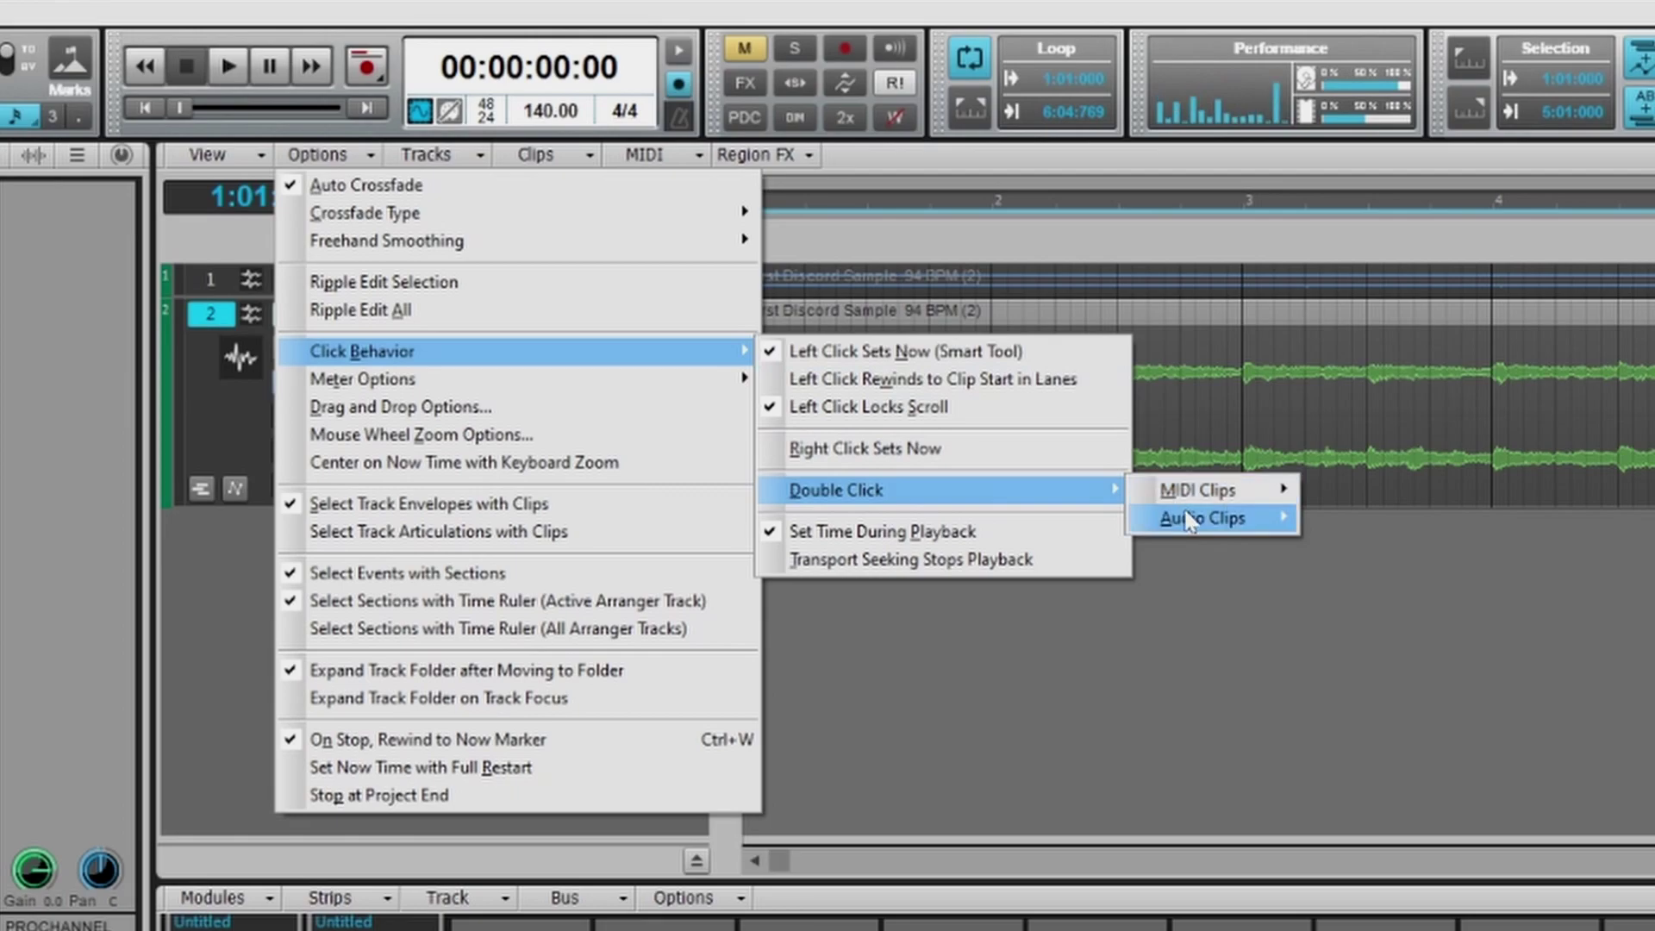
{"action": "mouse_move", "coordinate": [1203, 519]}
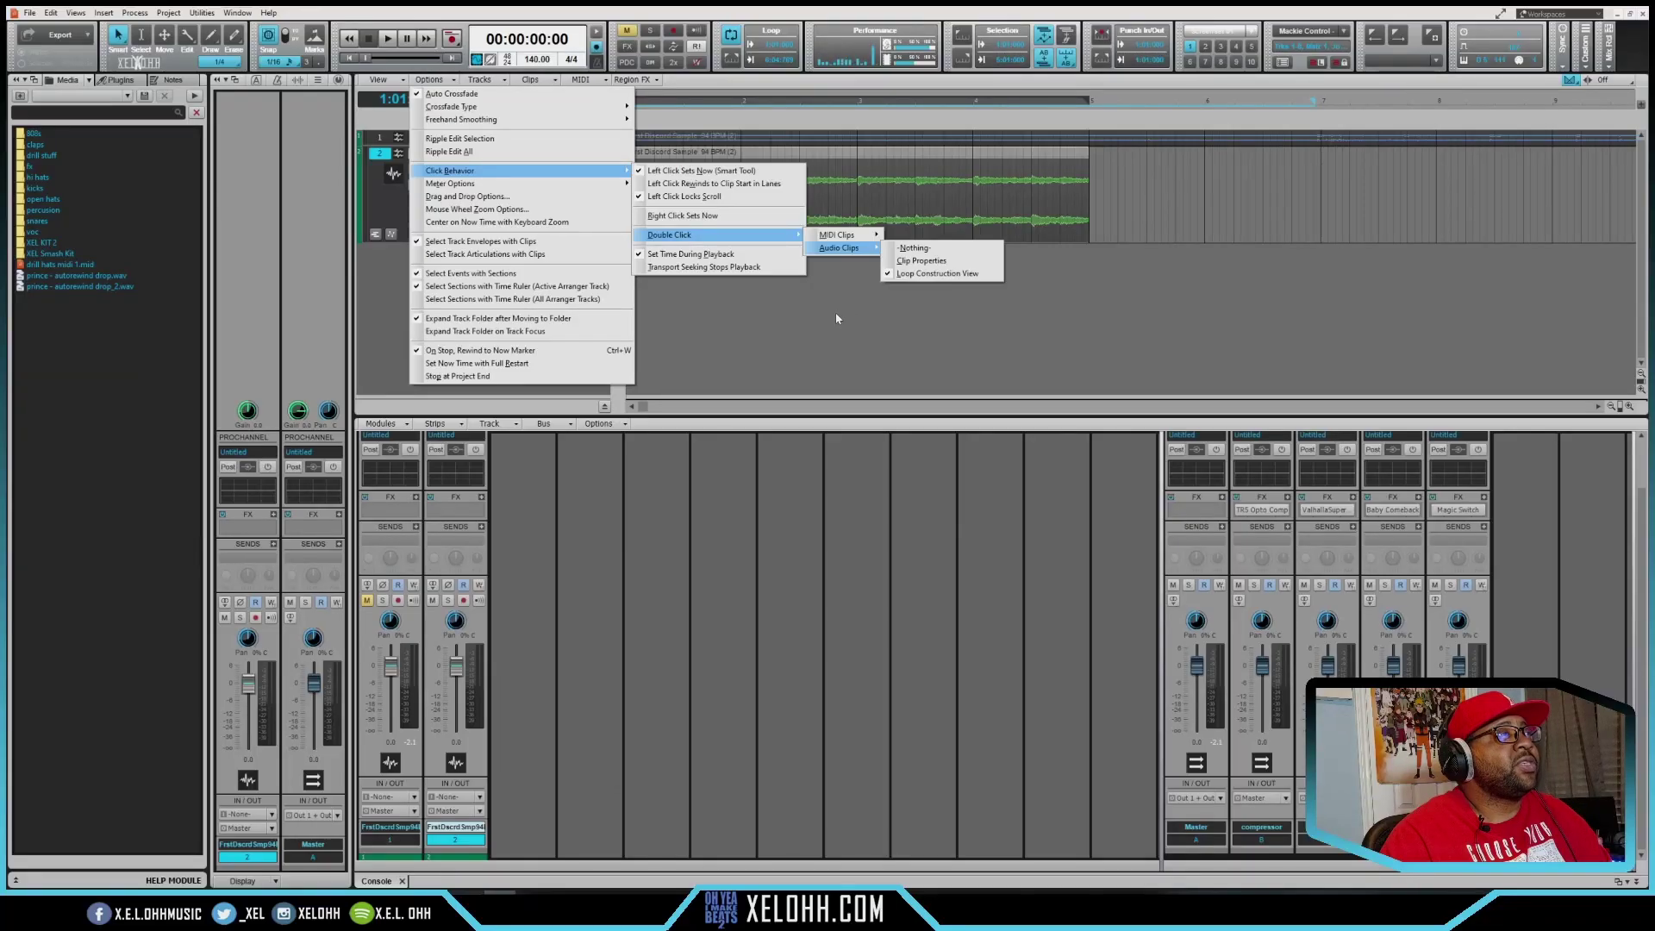
{"action": "left_click", "coordinate": [835, 312]}
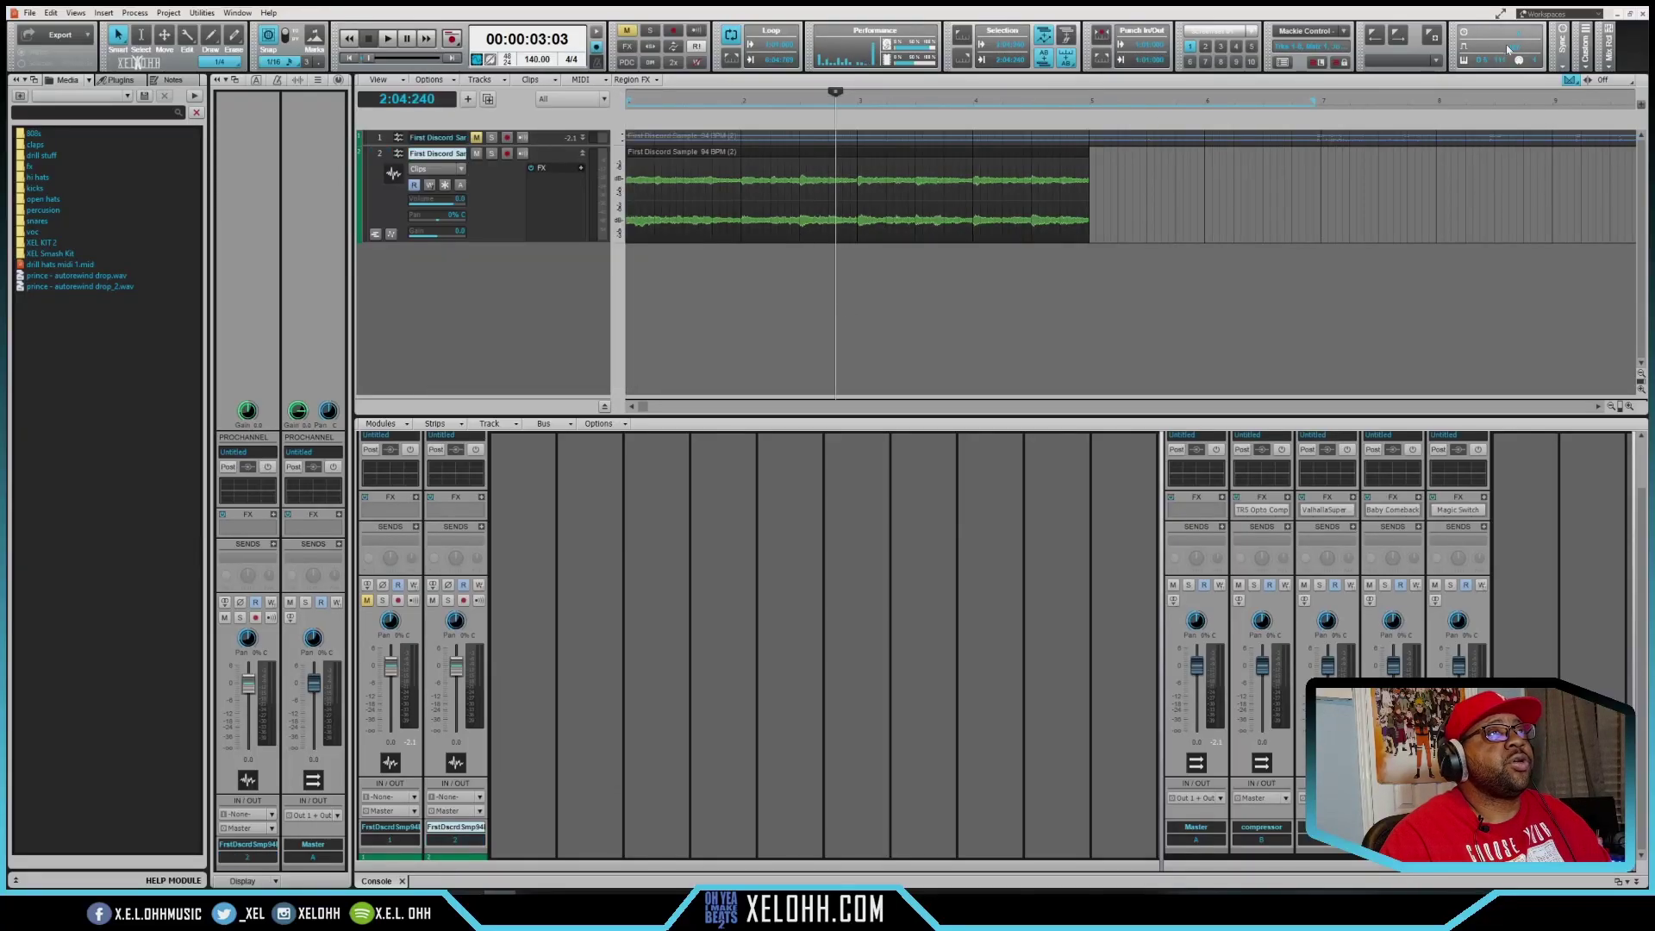
{"action": "left_click", "coordinate": [1543, 14]}
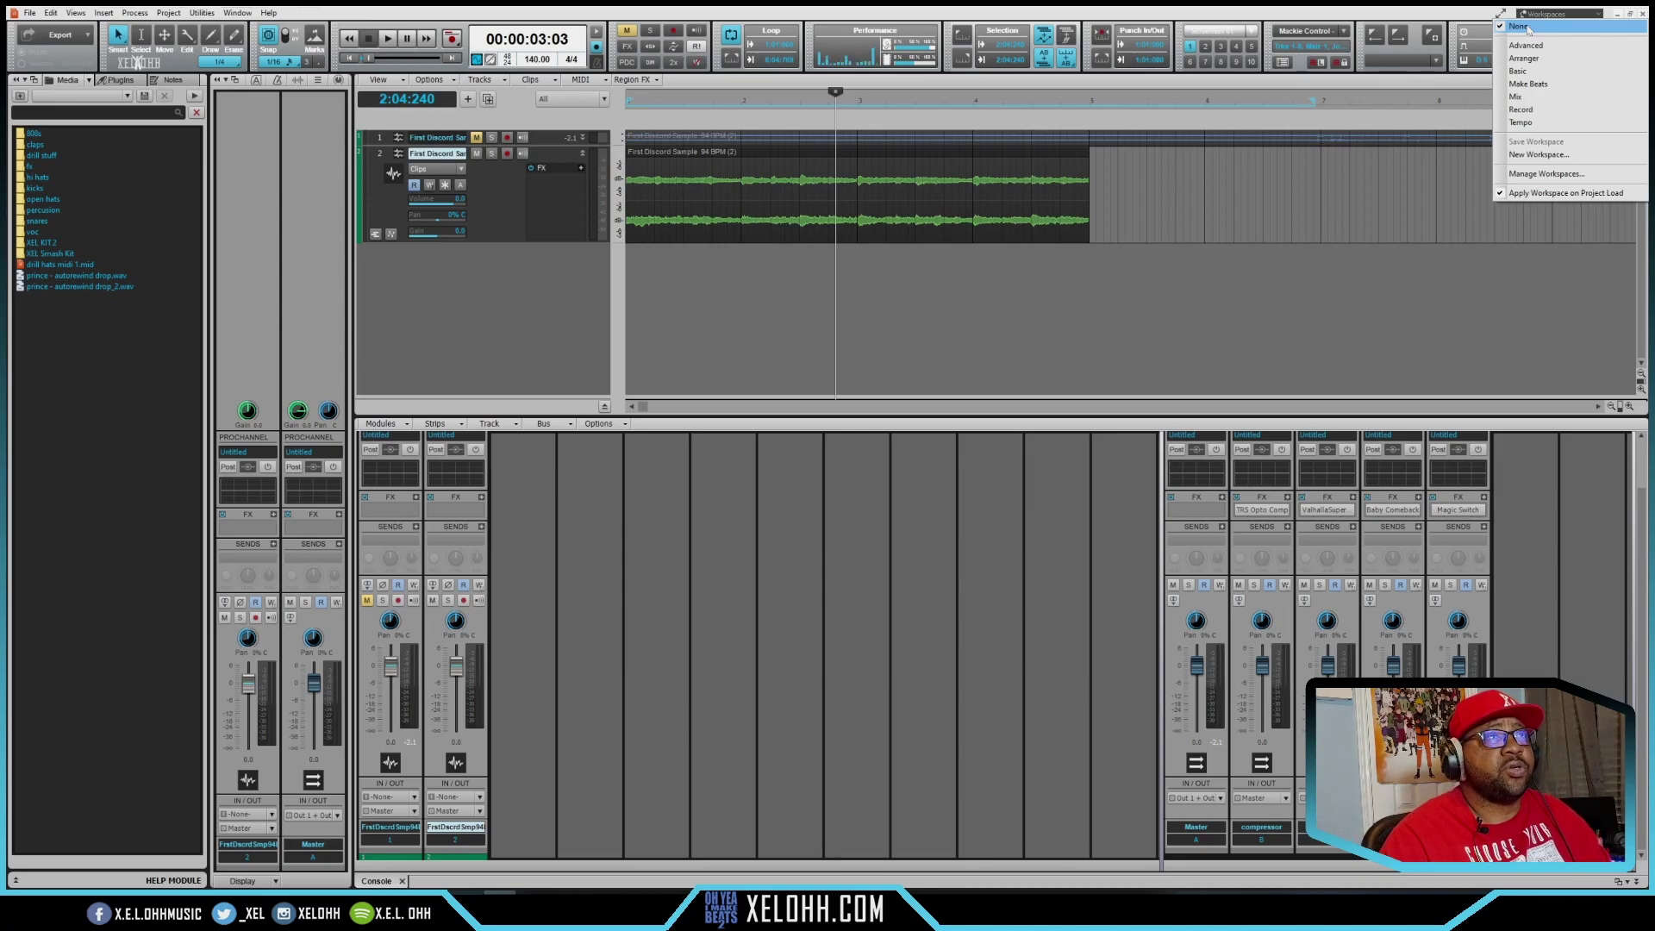
{"action": "left_click", "coordinate": [379, 154]}
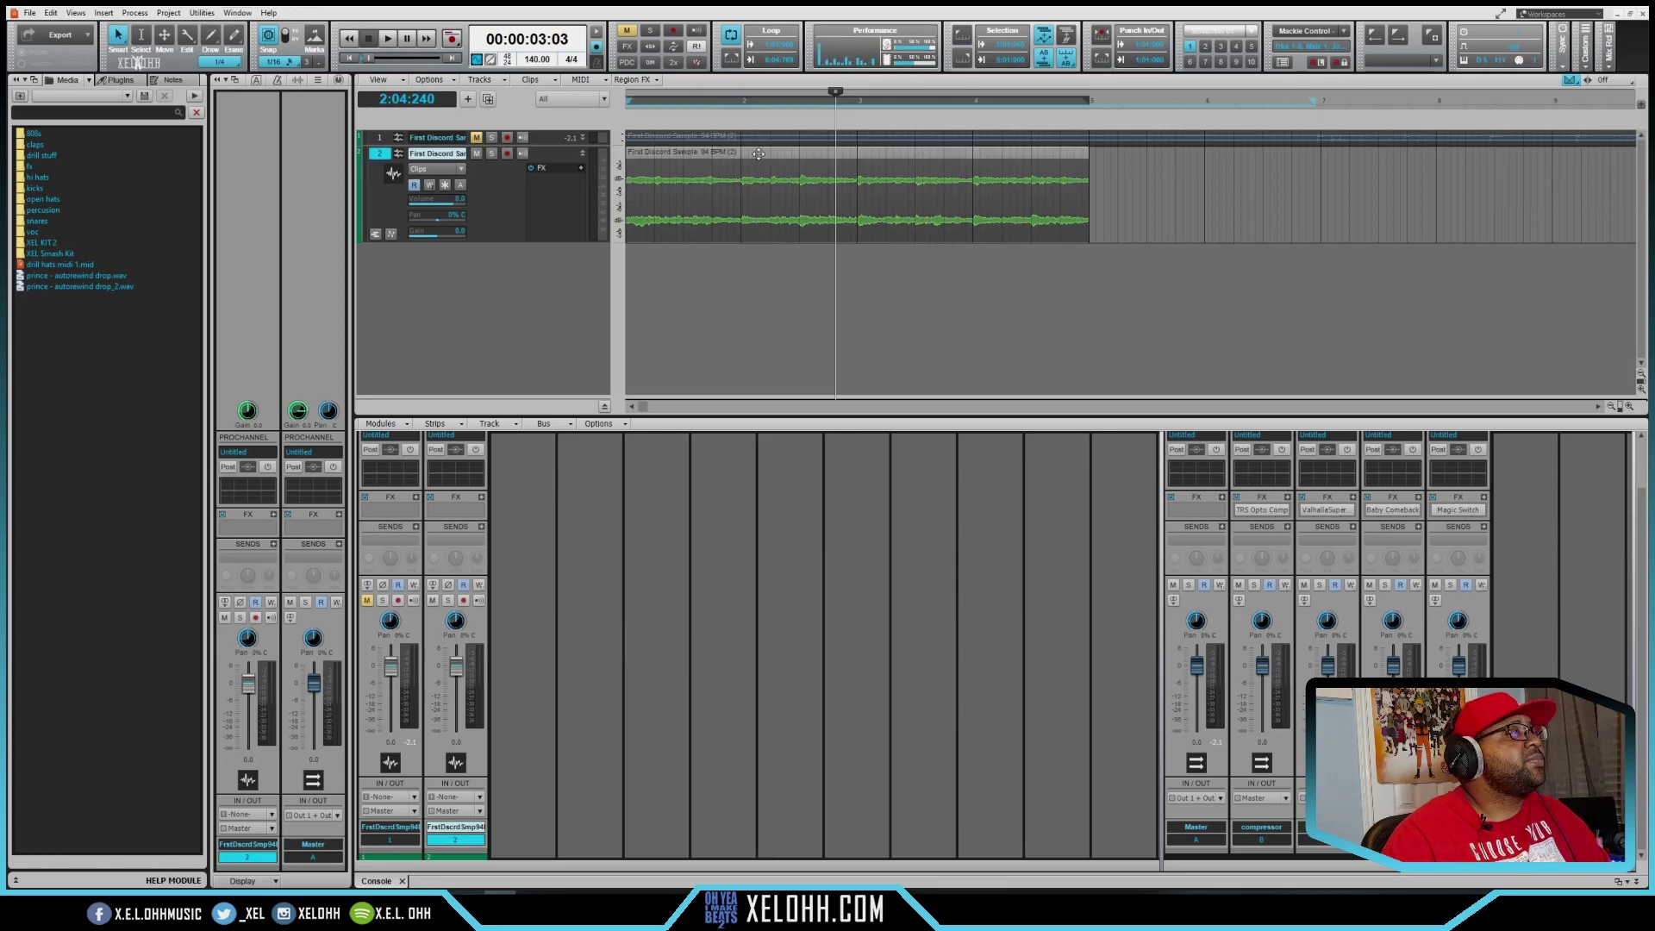
- Open the track 2 sample clip in the Loop Construction view
{"action": "left_click", "coordinate": [76, 13]}
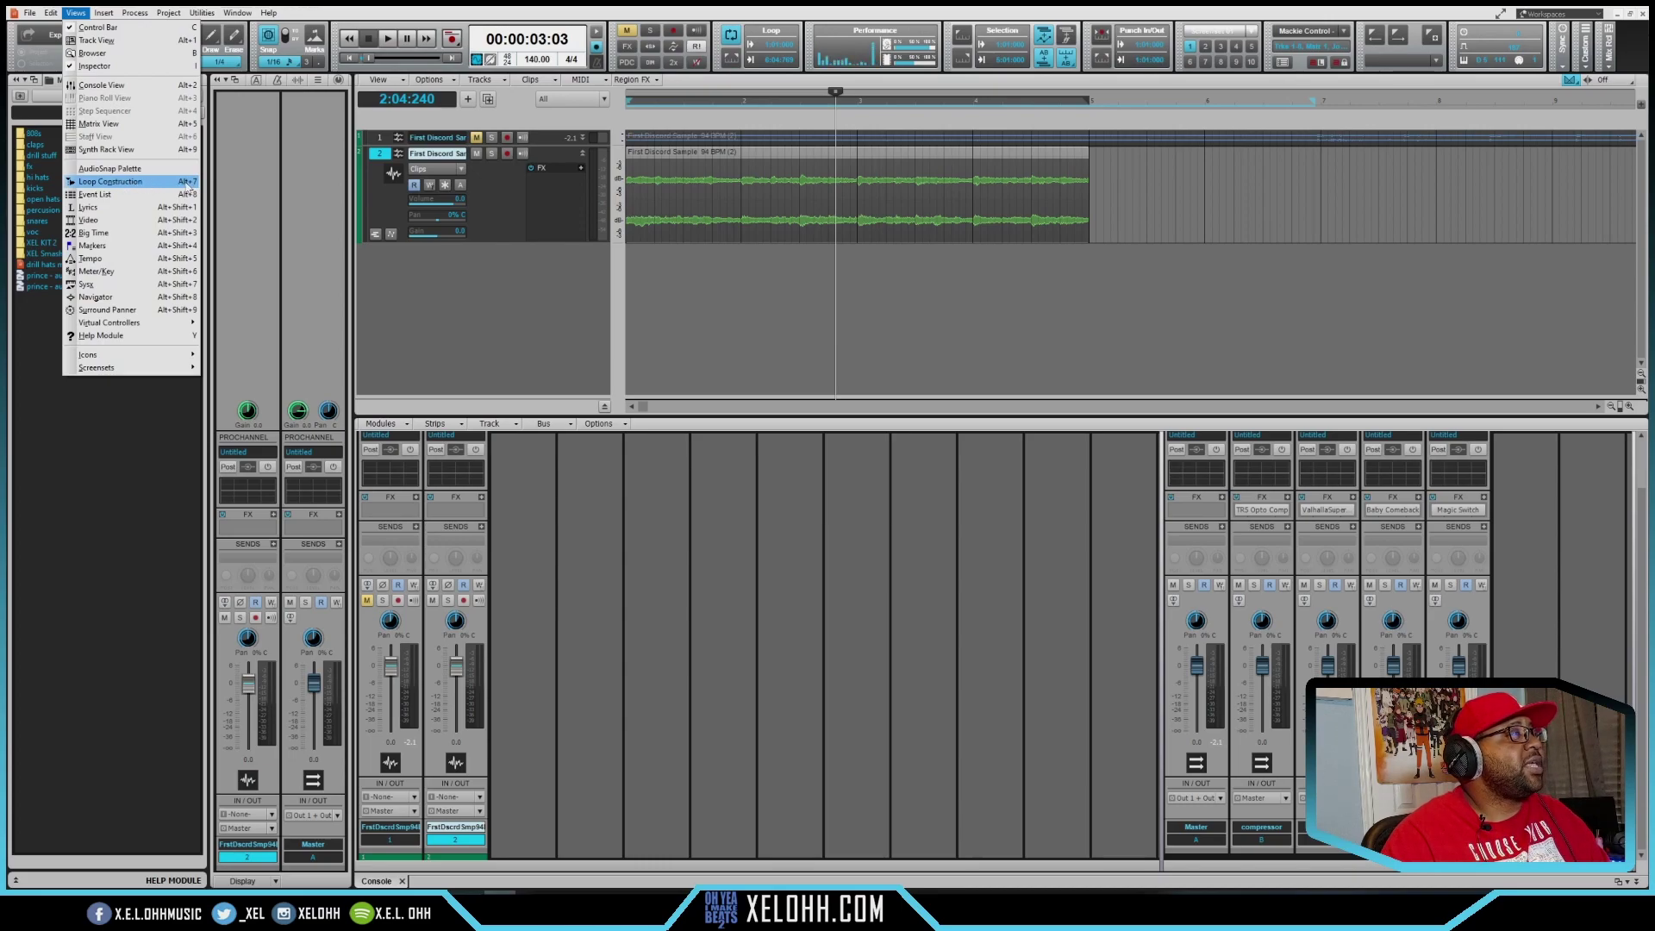
{"action": "left_click", "coordinate": [883, 161]}
{"action": "double_click", "coordinate": [883, 162]}
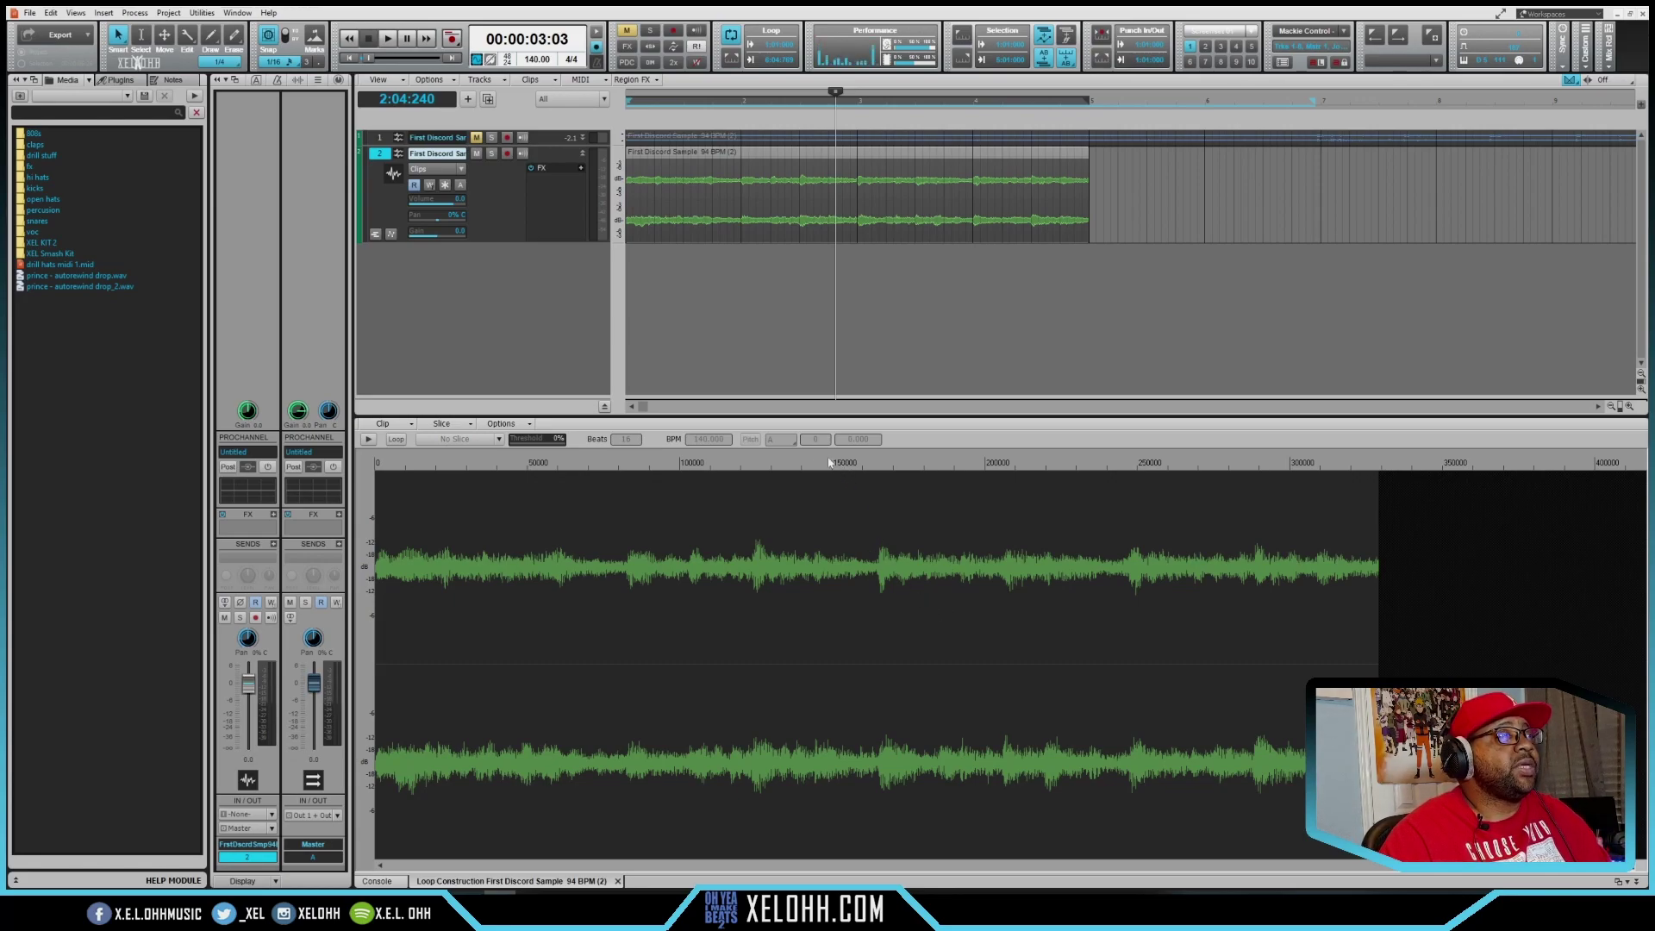
- Check the time ruler format options of the track view
{"action": "right_click", "coordinate": [930, 105]}
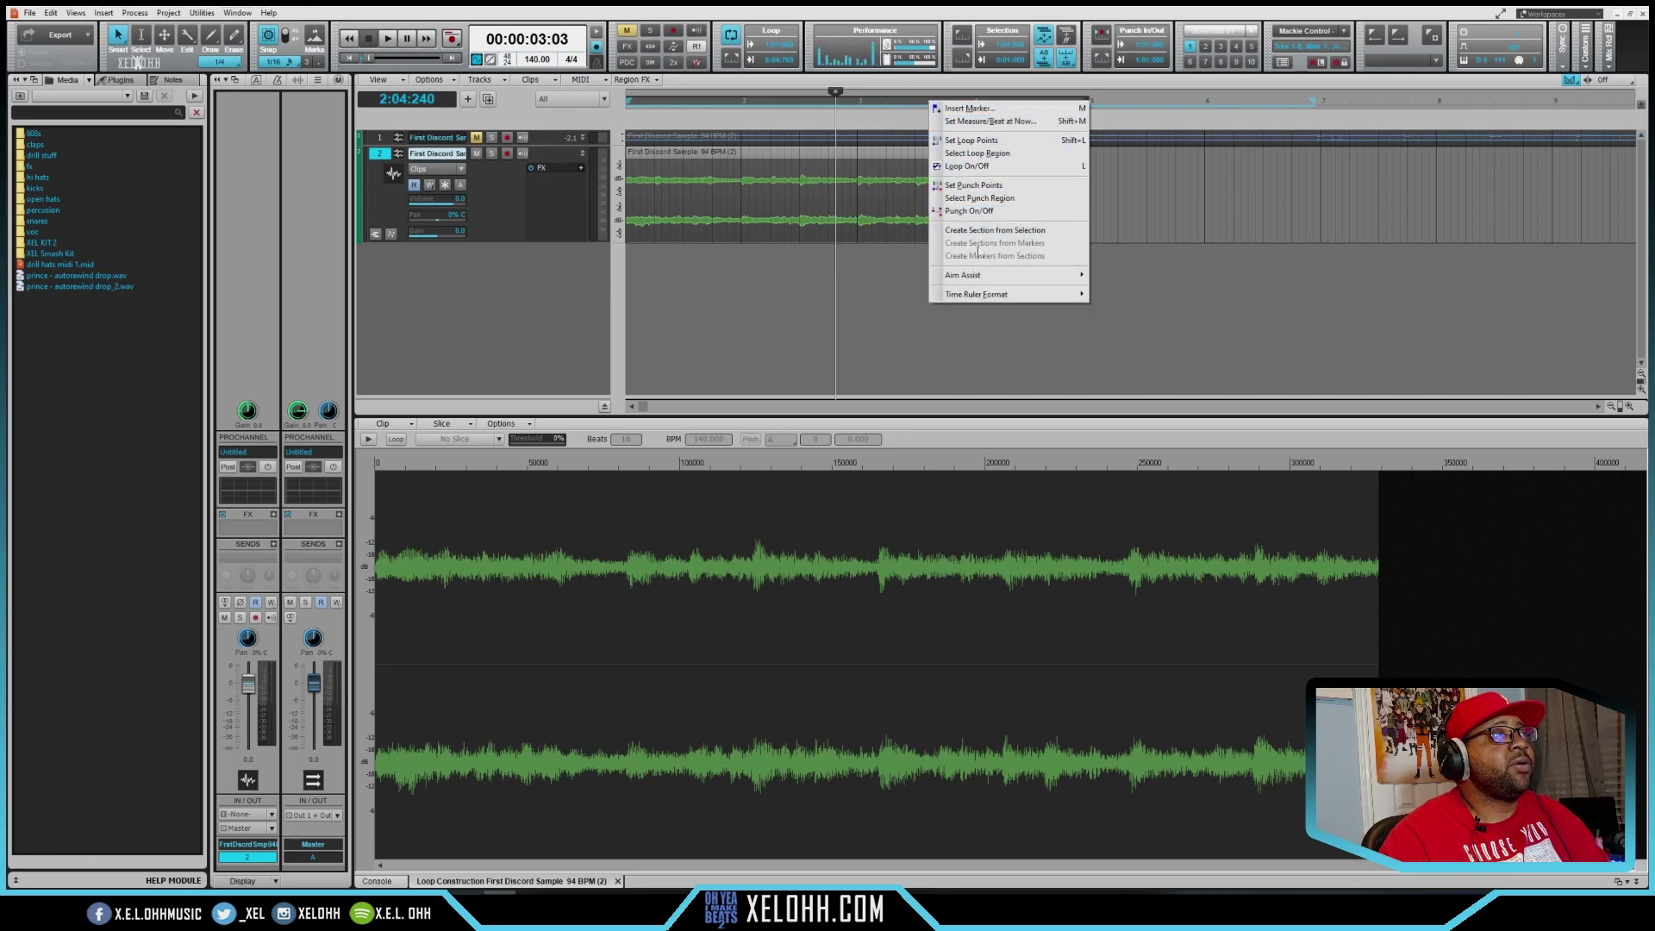
{"action": "mouse_move", "coordinate": [954, 298]}
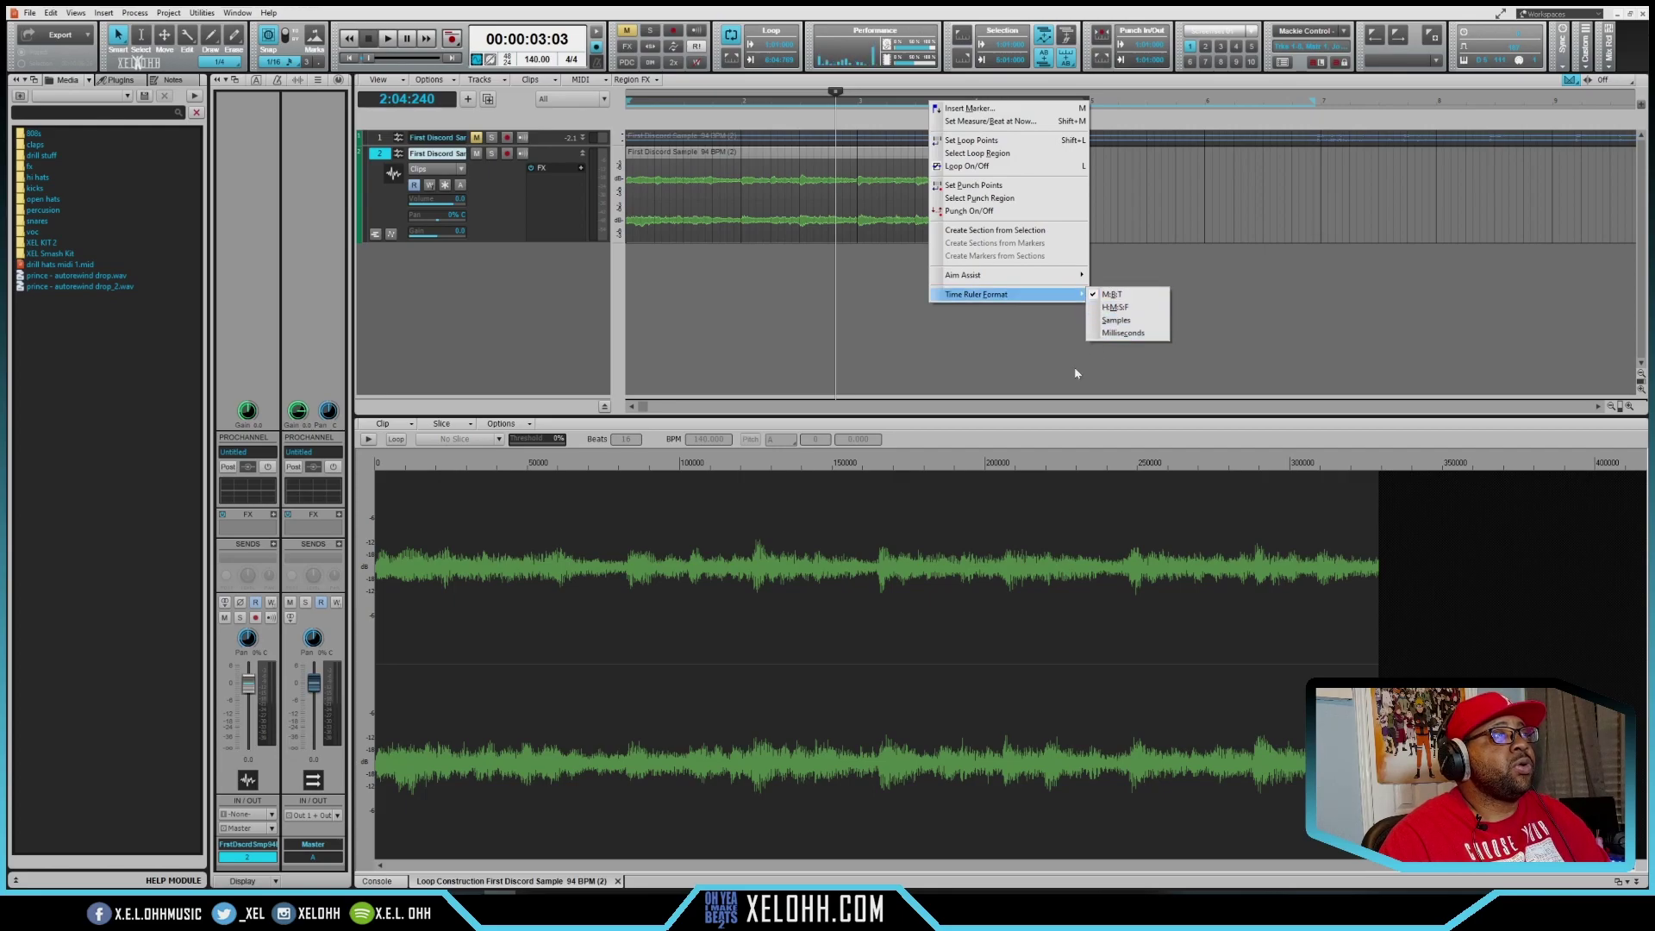
{"action": "left_click", "coordinate": [900, 468]}
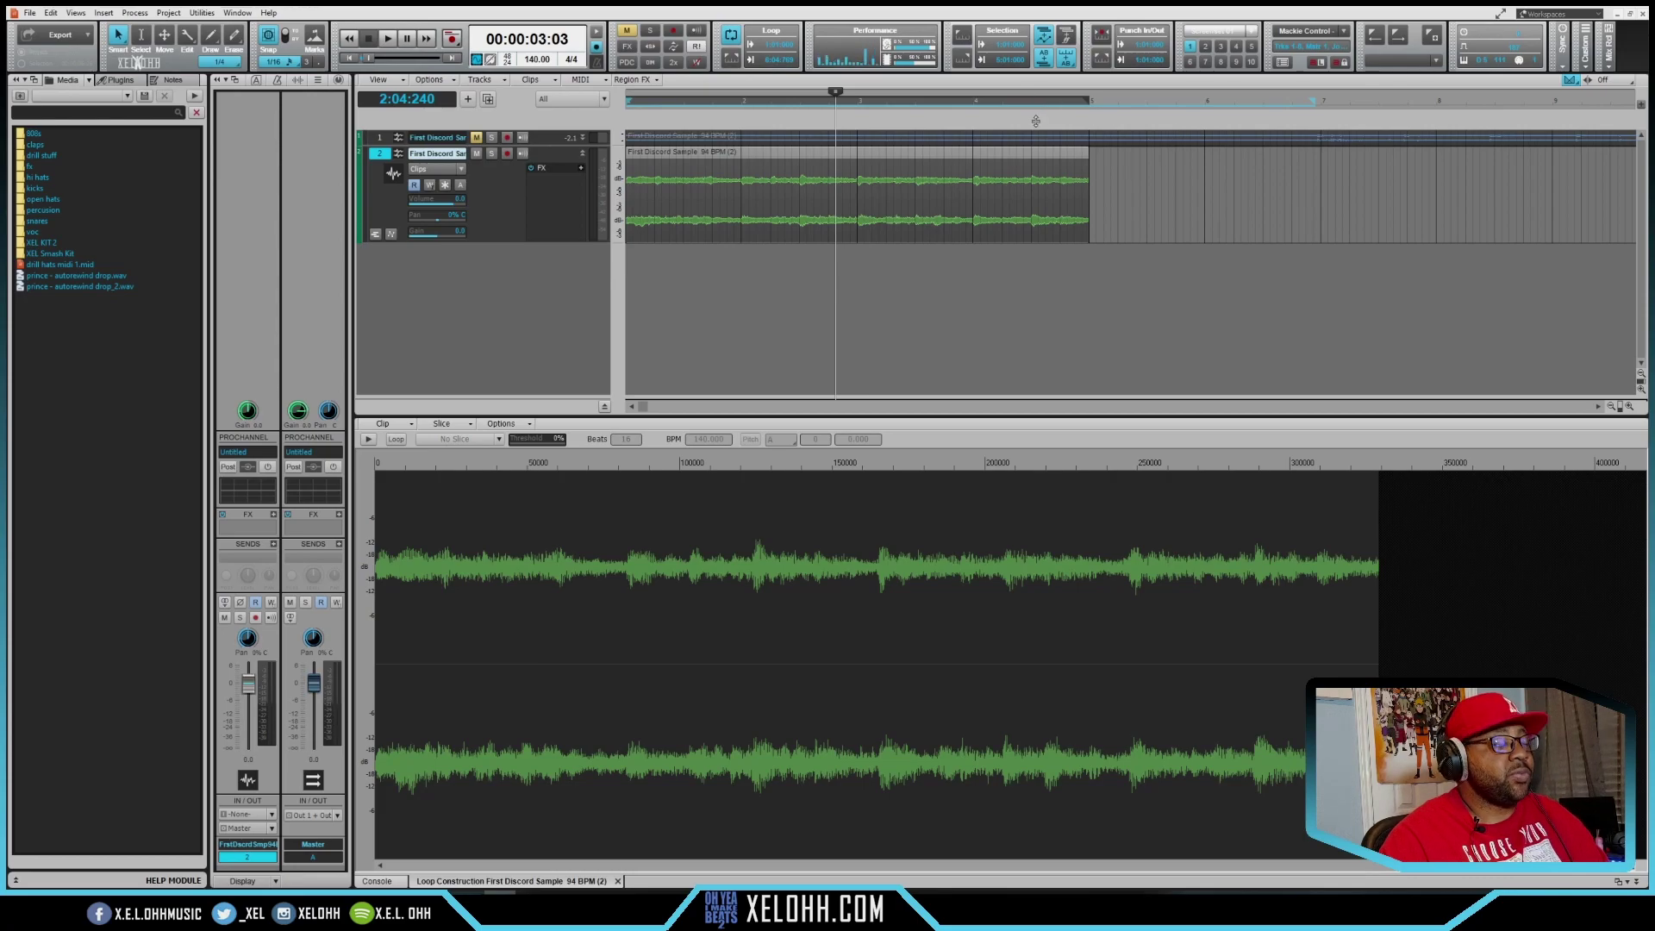
{"action": "left_click", "coordinate": [394, 425]}
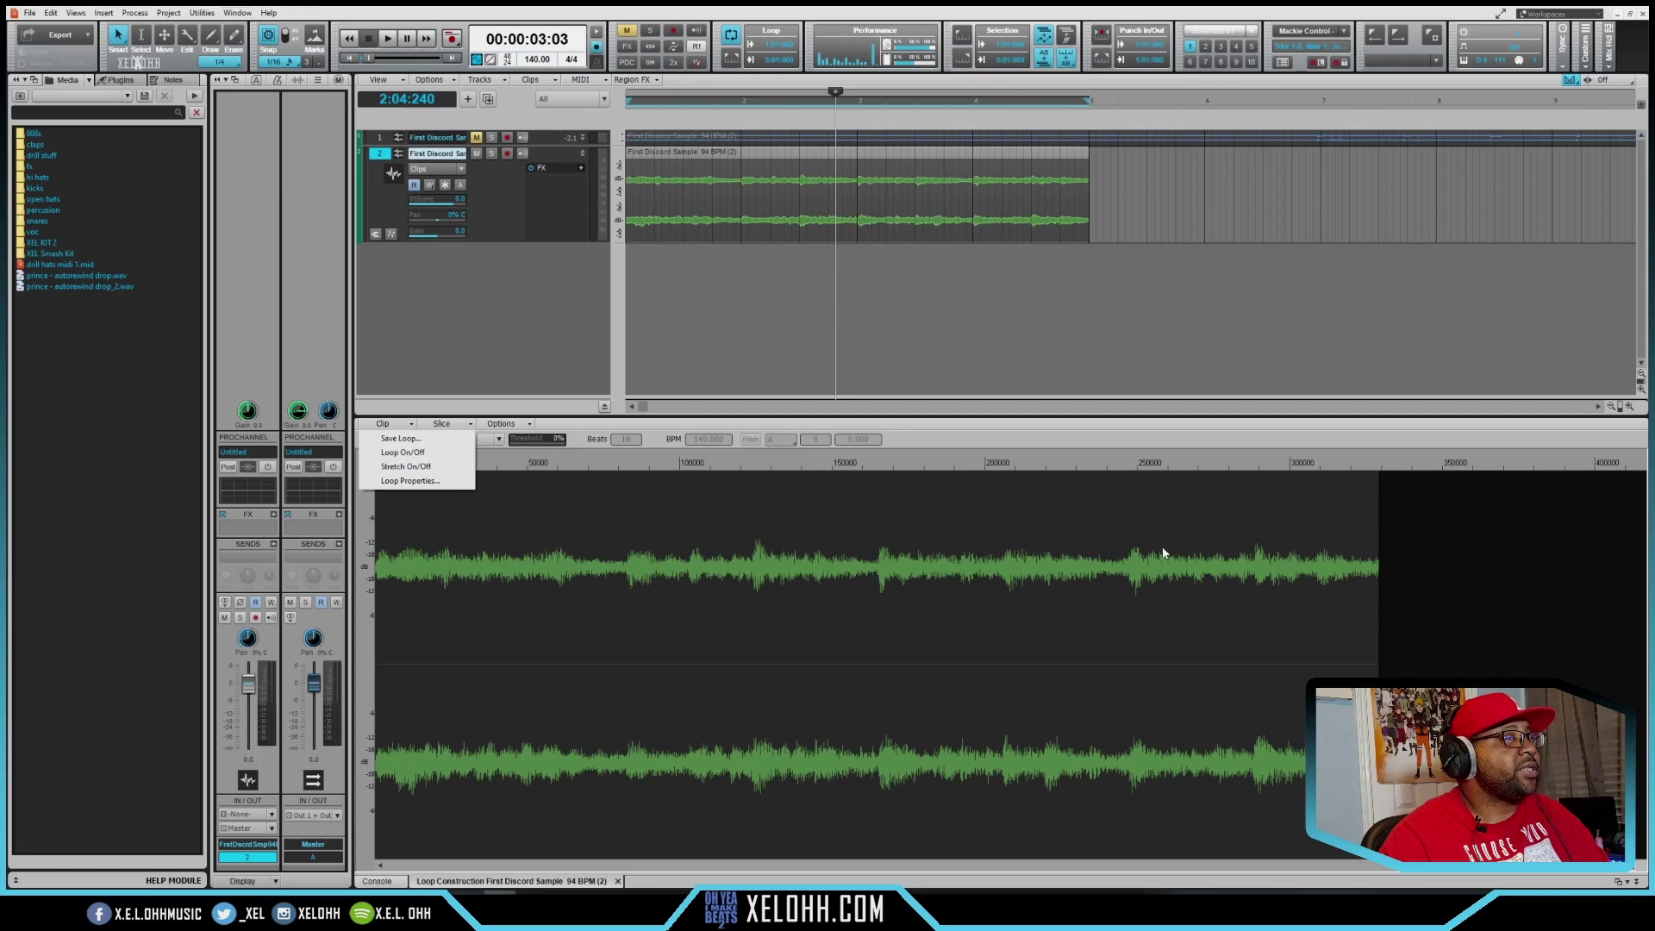
{"action": "left_click", "coordinate": [1441, 726]}
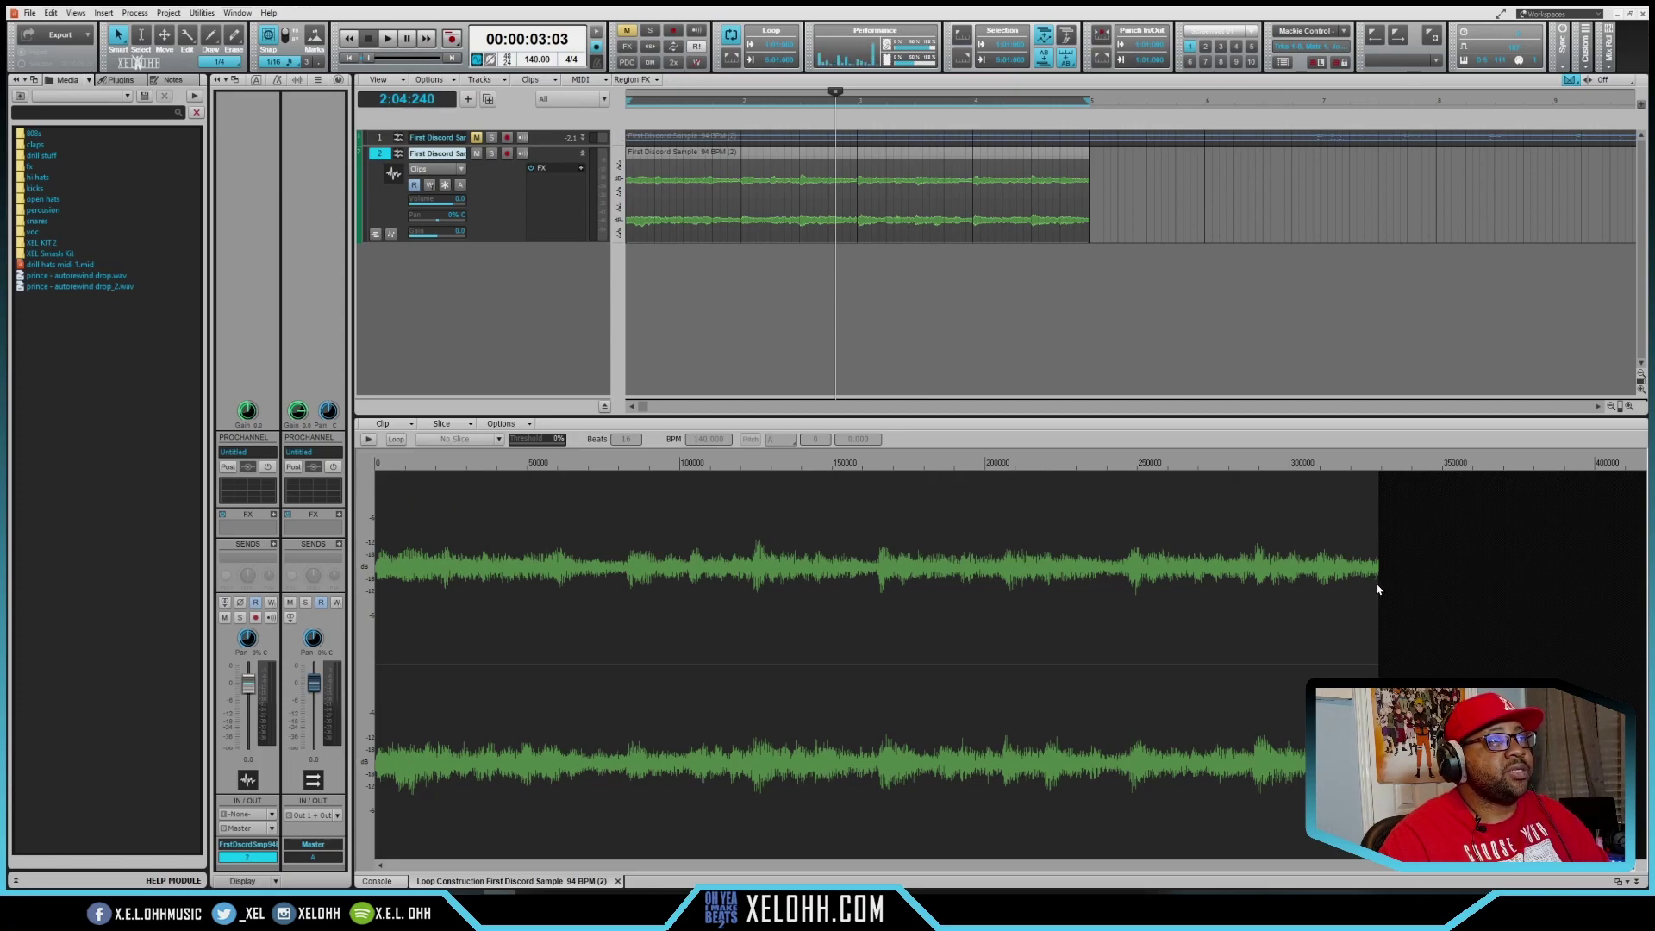
{"action": "mouse_move", "coordinate": [1378, 586]}
{"action": "left_mouse_down"}
{"action": "mouse_move", "coordinate": [1249, 582]}
{"action": "mouse_move", "coordinate": [1403, 604]}
{"action": "mouse_move", "coordinate": [1379, 608]}
{"action": "left_mouse_up"}
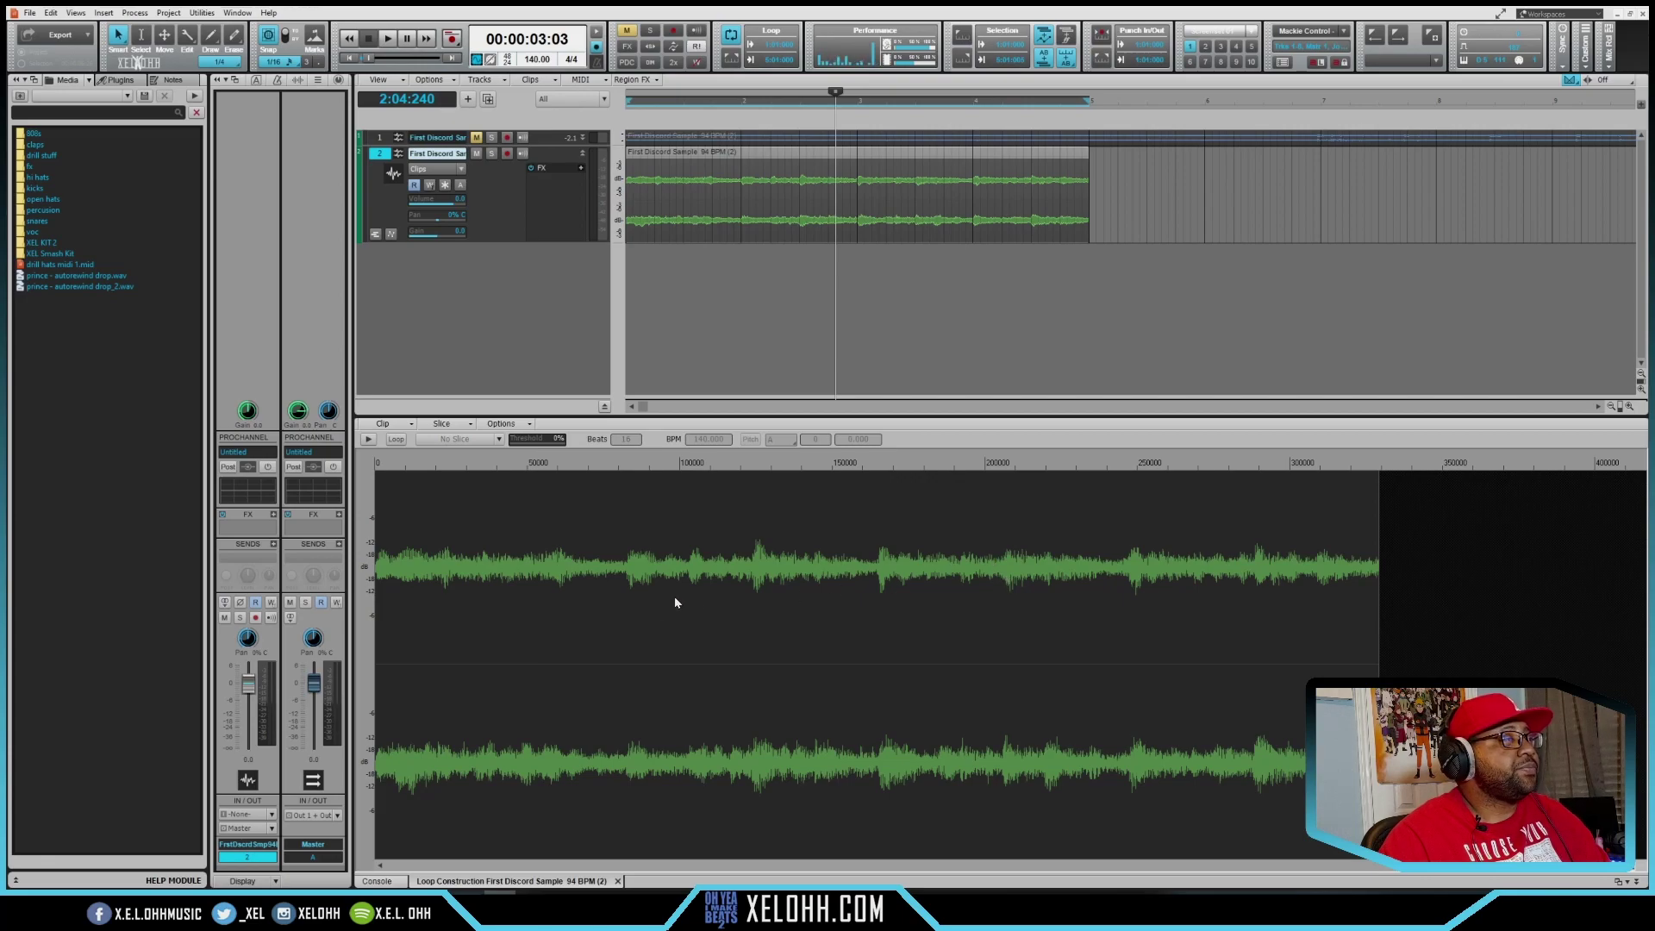
- Enable looping for the clip in the Loop Construction view and set the slicing threshold to 75%
{"action": "left_click", "coordinate": [395, 439]}
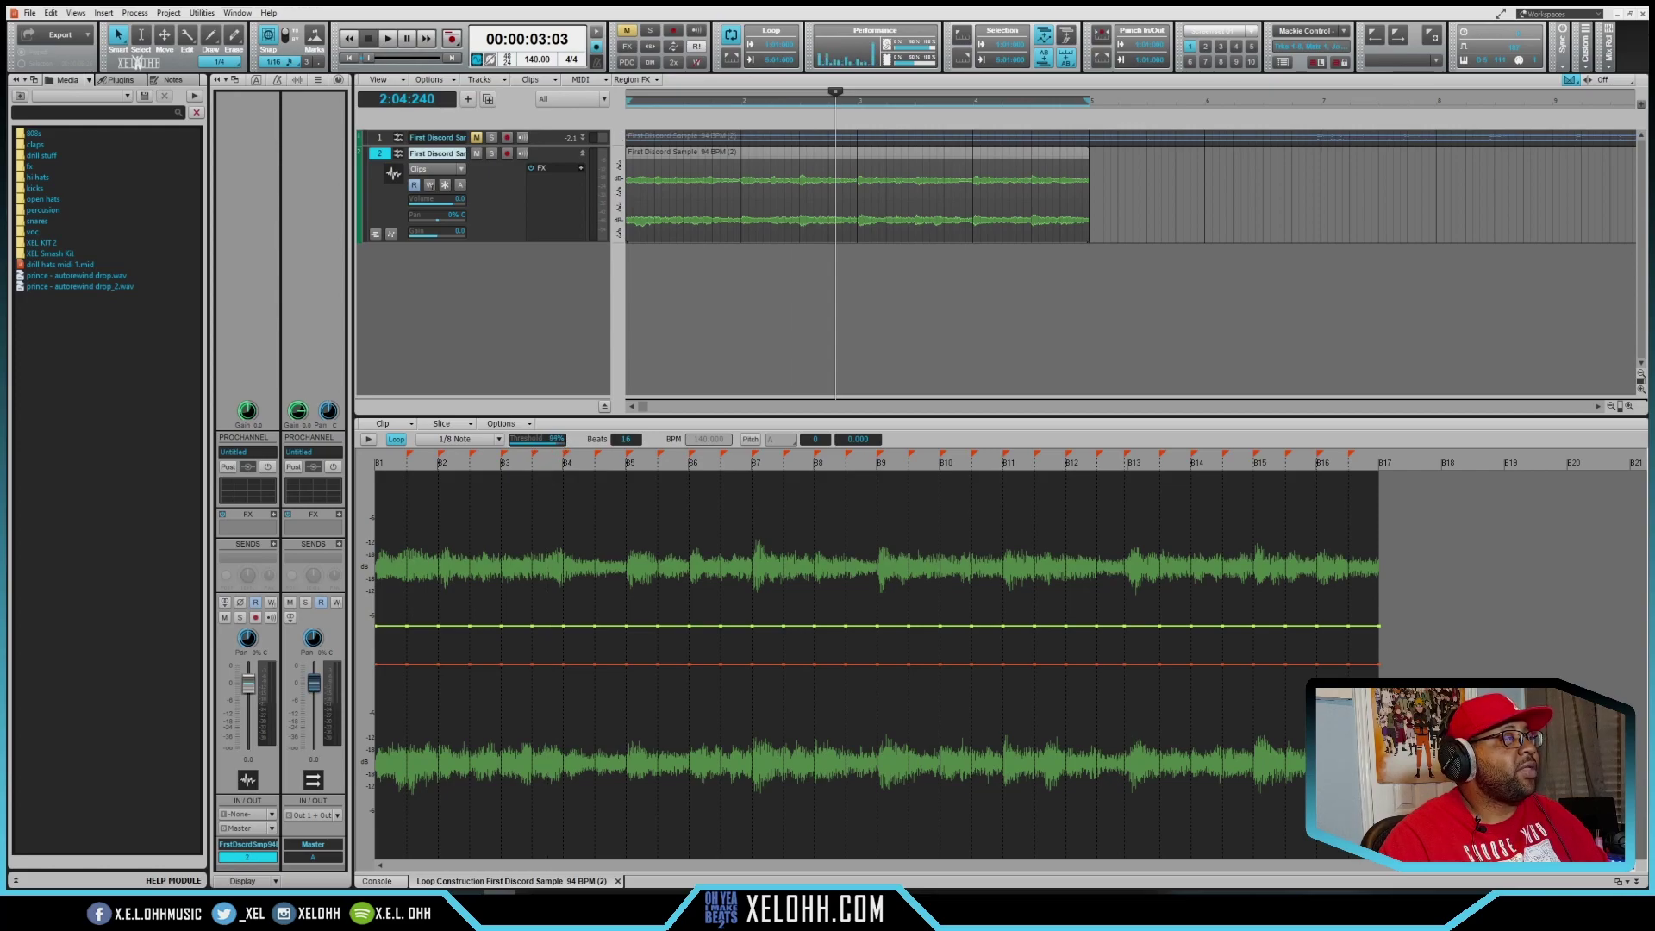
{"action": "left_click_drag", "start_coordinate": [551, 439], "coordinate": [549, 439]}
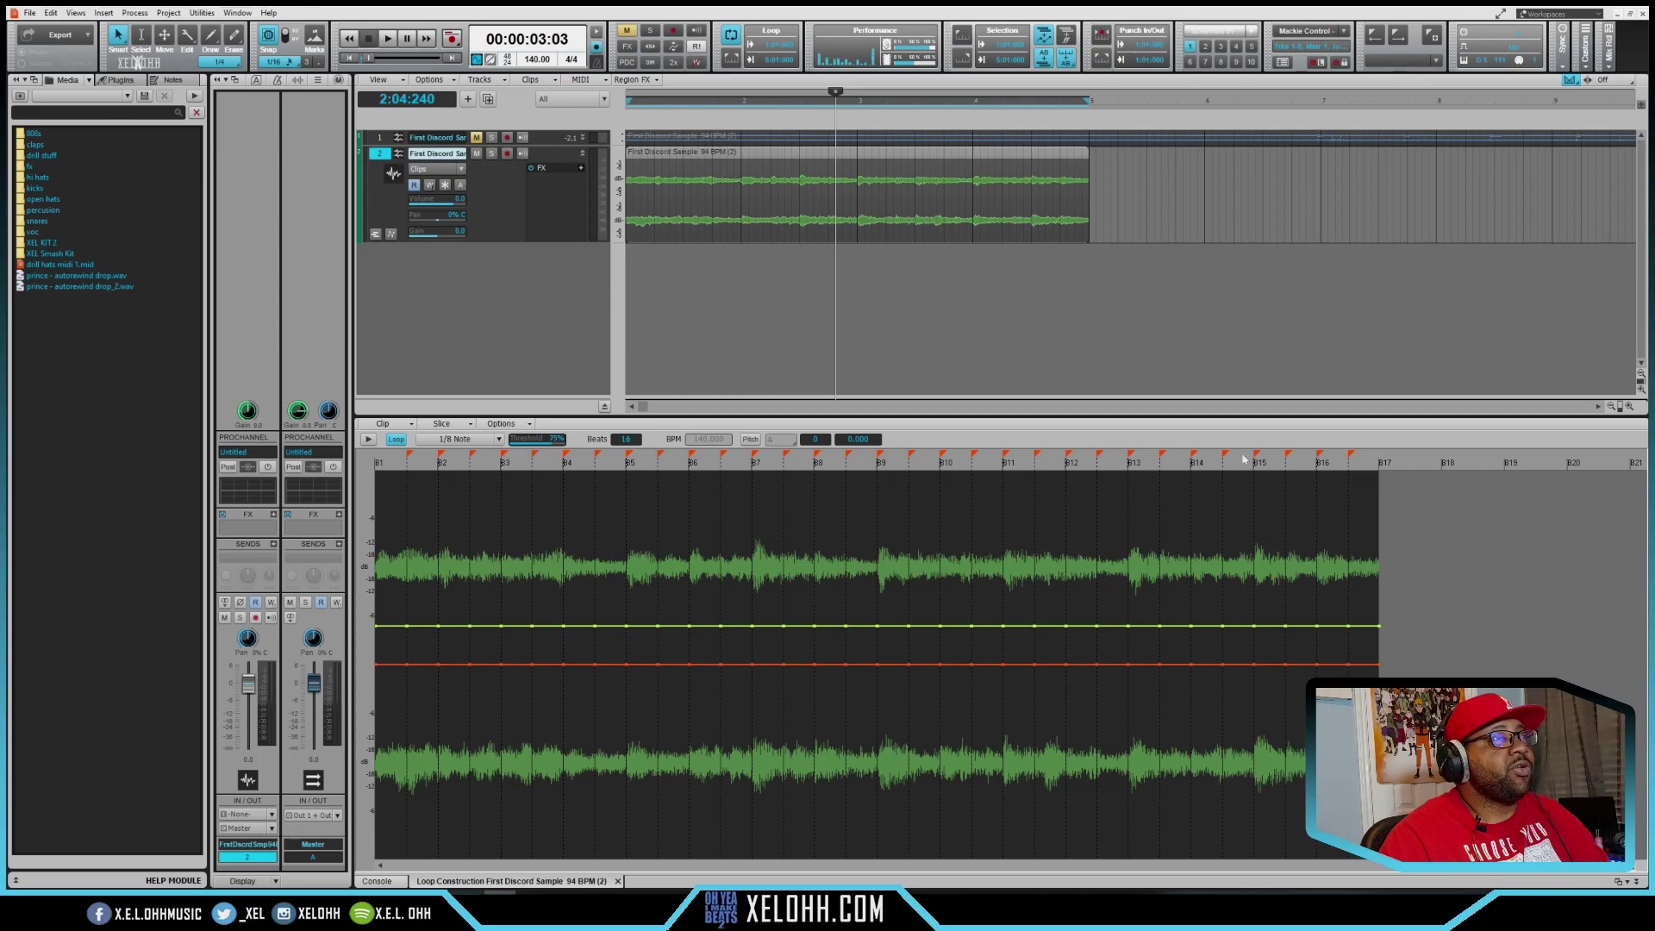
- Try slicing the clip at 1/2 Note and 1/4 Note, and select the first and second slices to compare the chops
{"action": "left_click", "coordinate": [497, 440]}
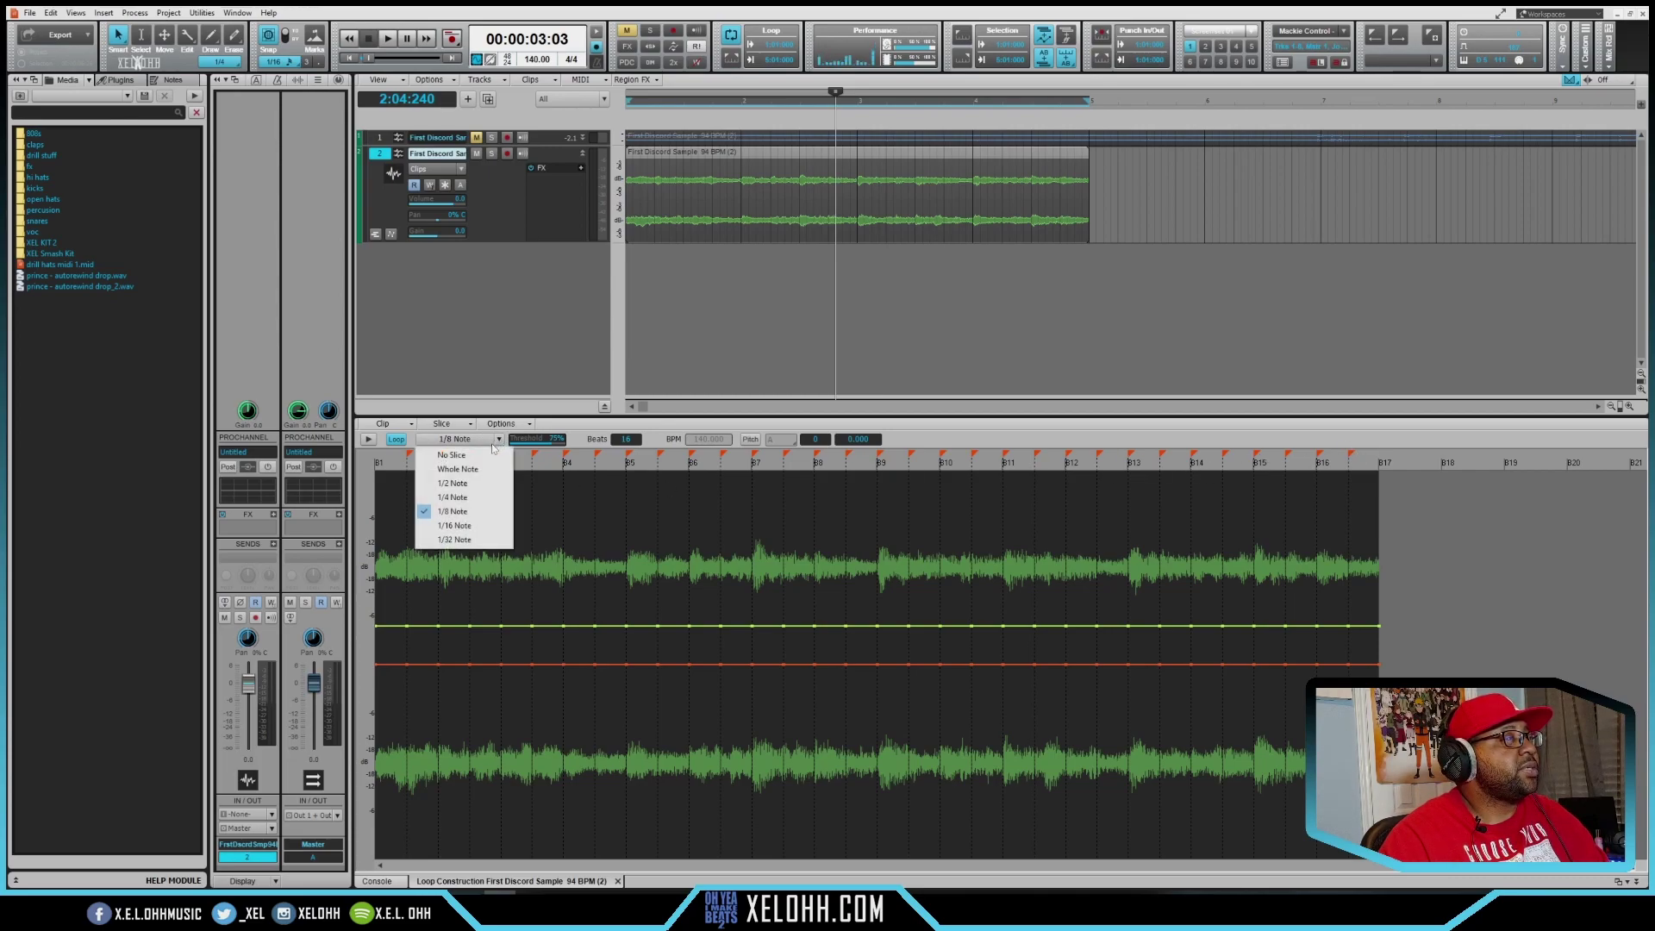
{"action": "left_click", "coordinate": [456, 484]}
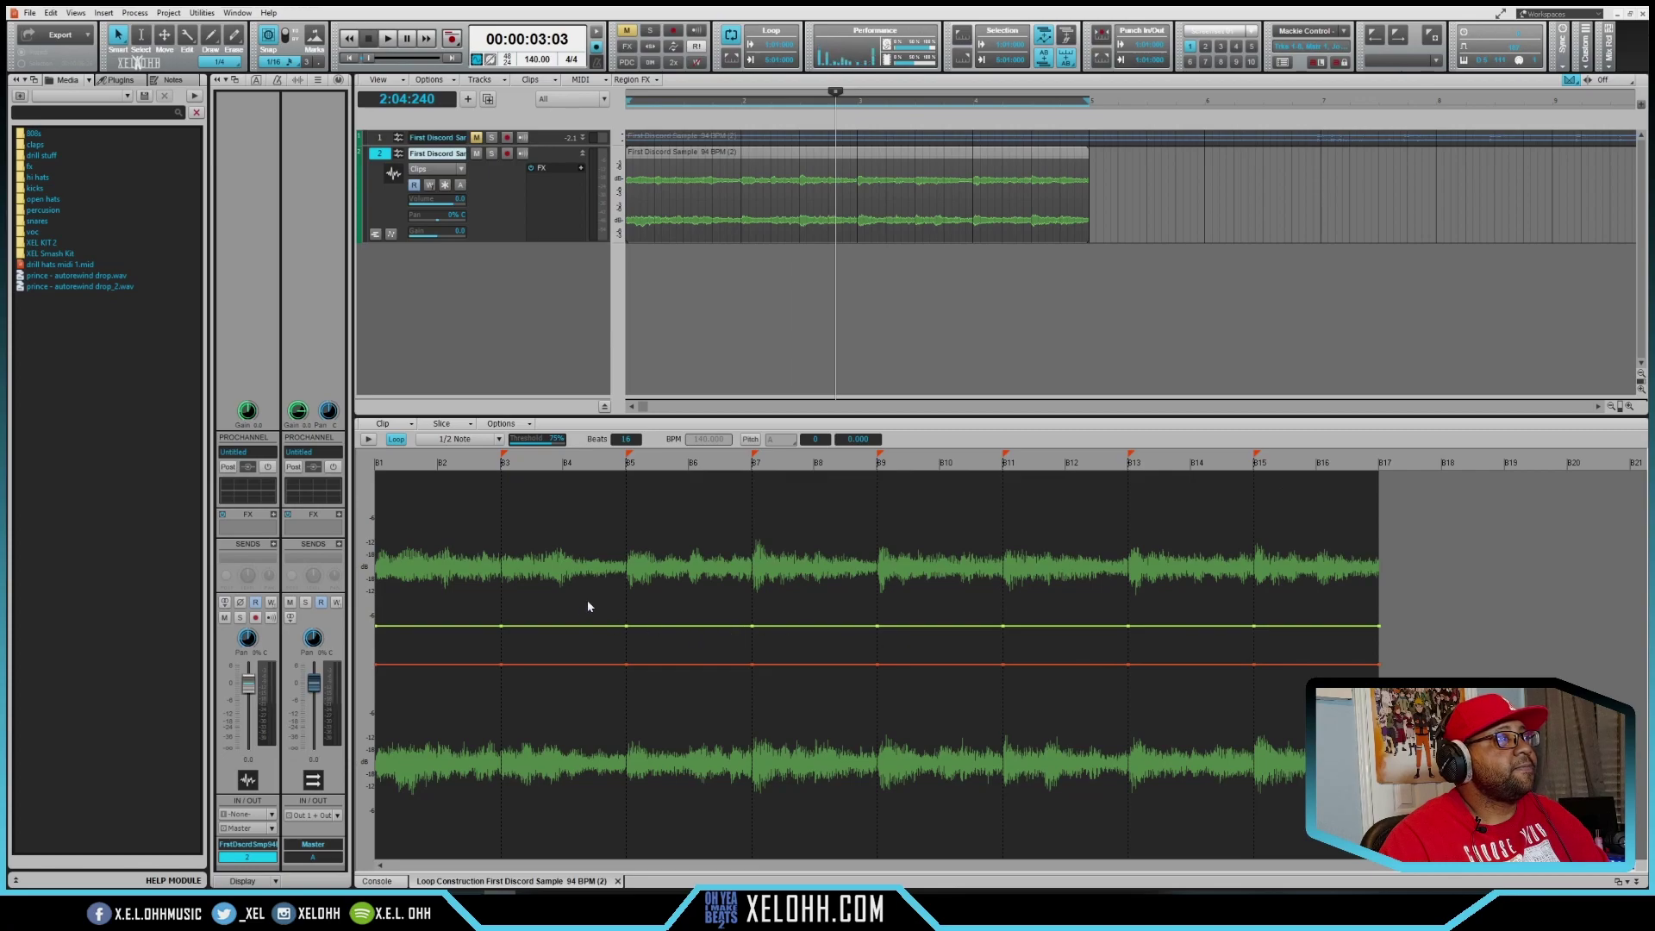
{"action": "left_click", "coordinate": [498, 441]}
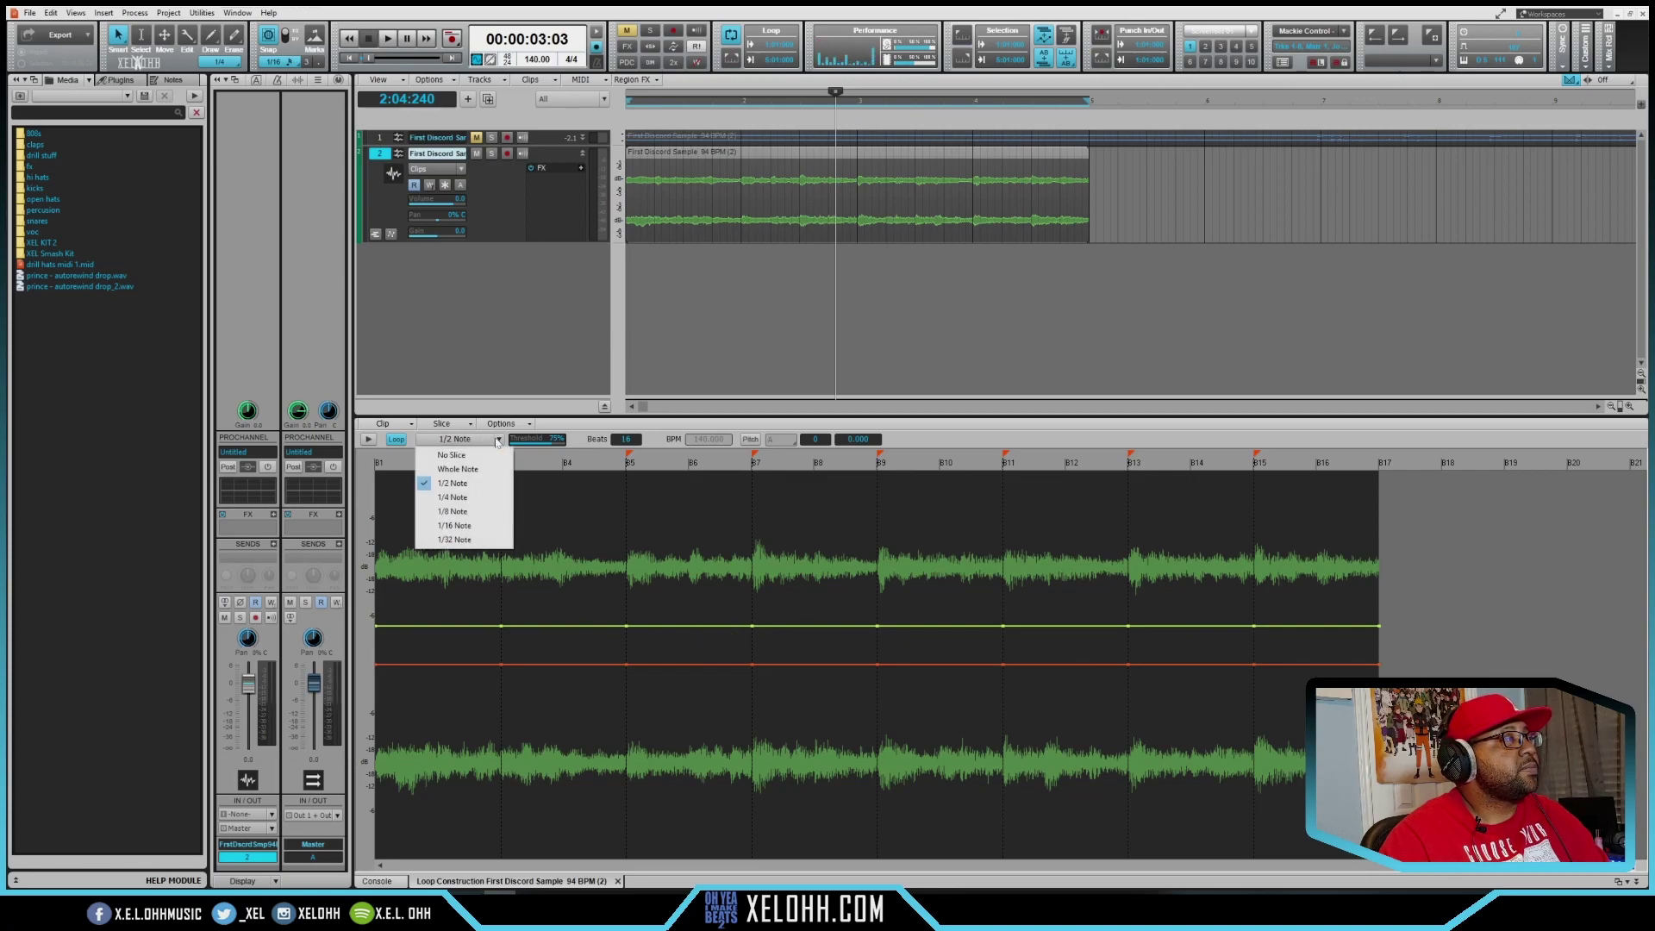
{"action": "left_click", "coordinate": [463, 499]}
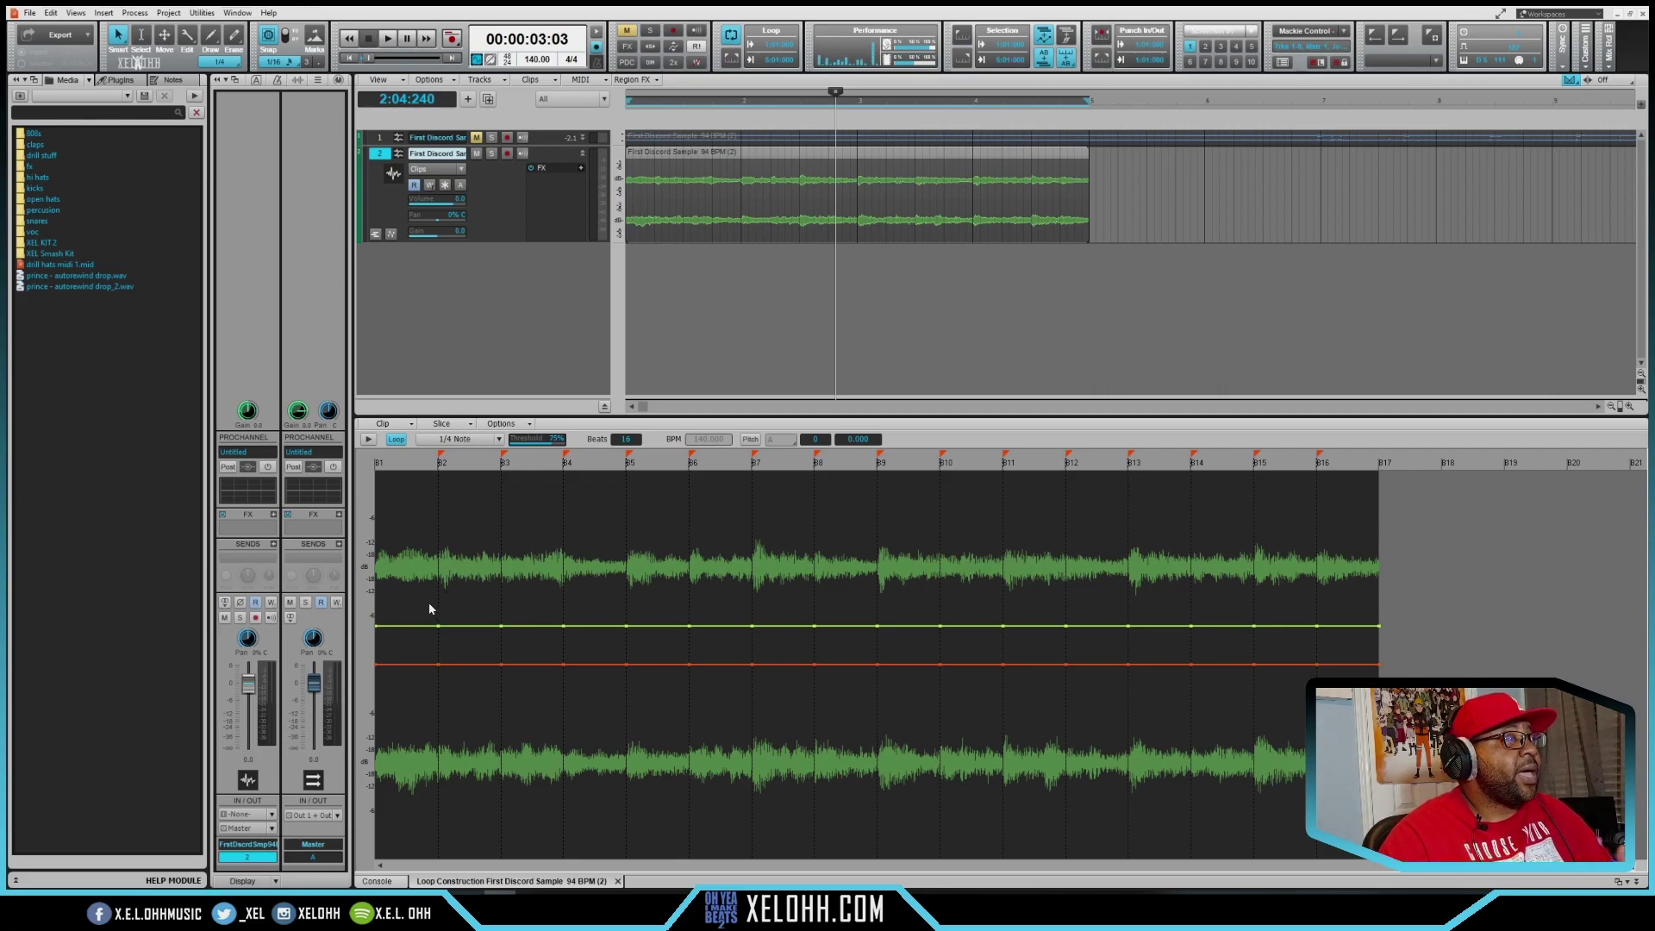
{"action": "left_click", "coordinate": [409, 527]}
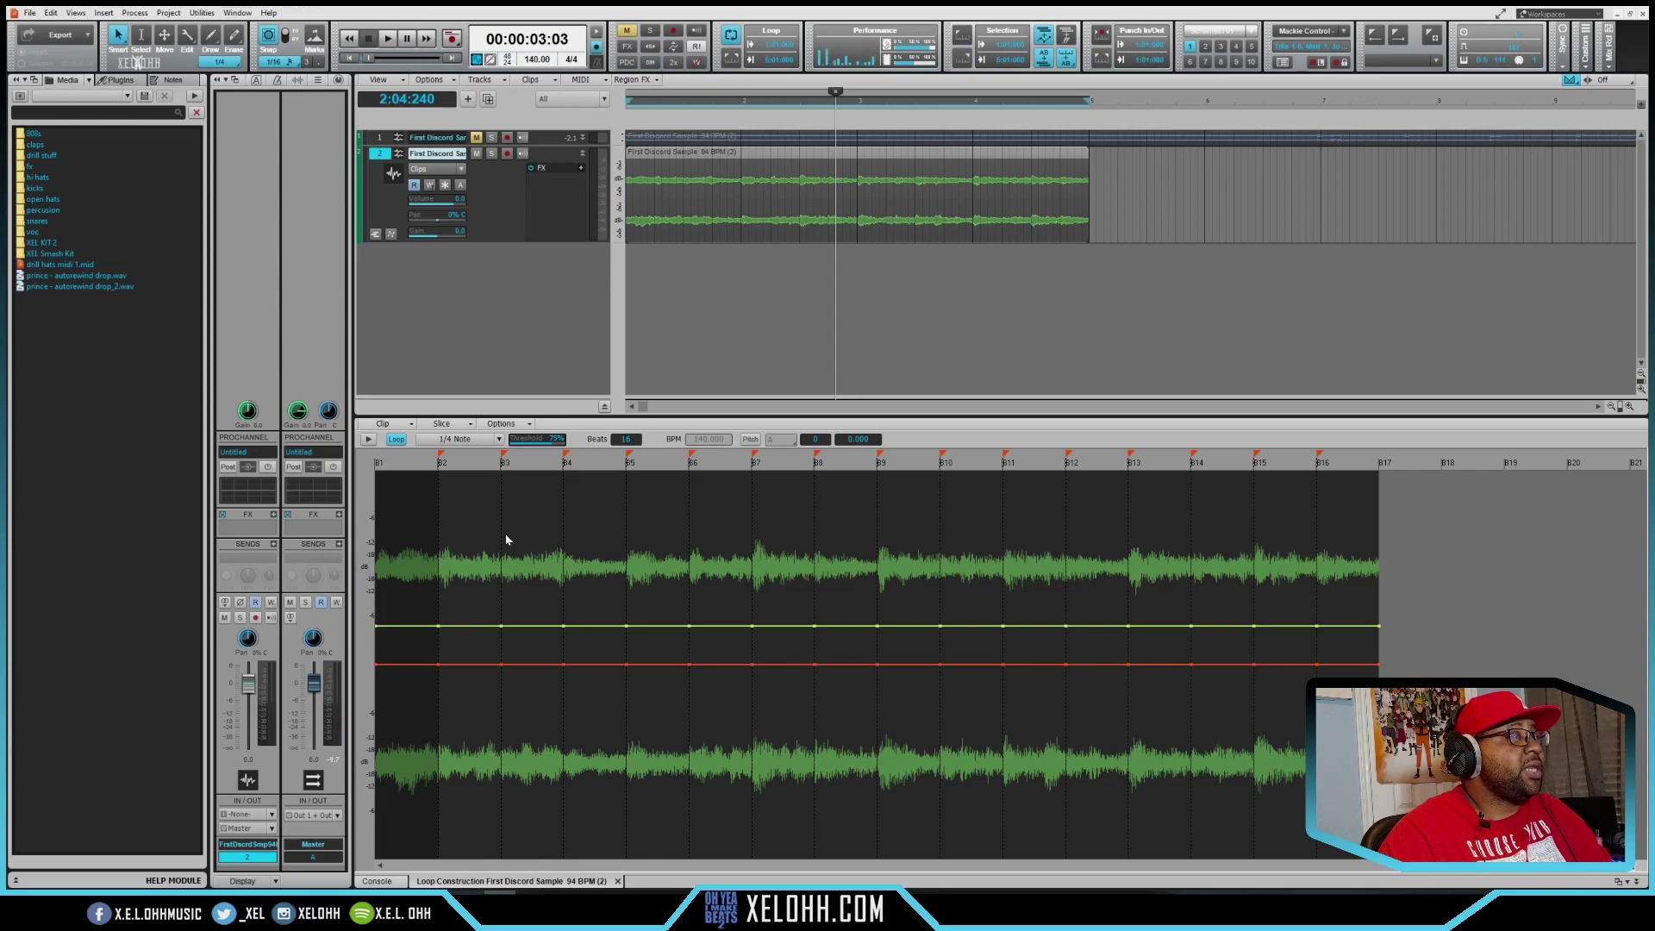
{"action": "left_click", "coordinate": [472, 528]}
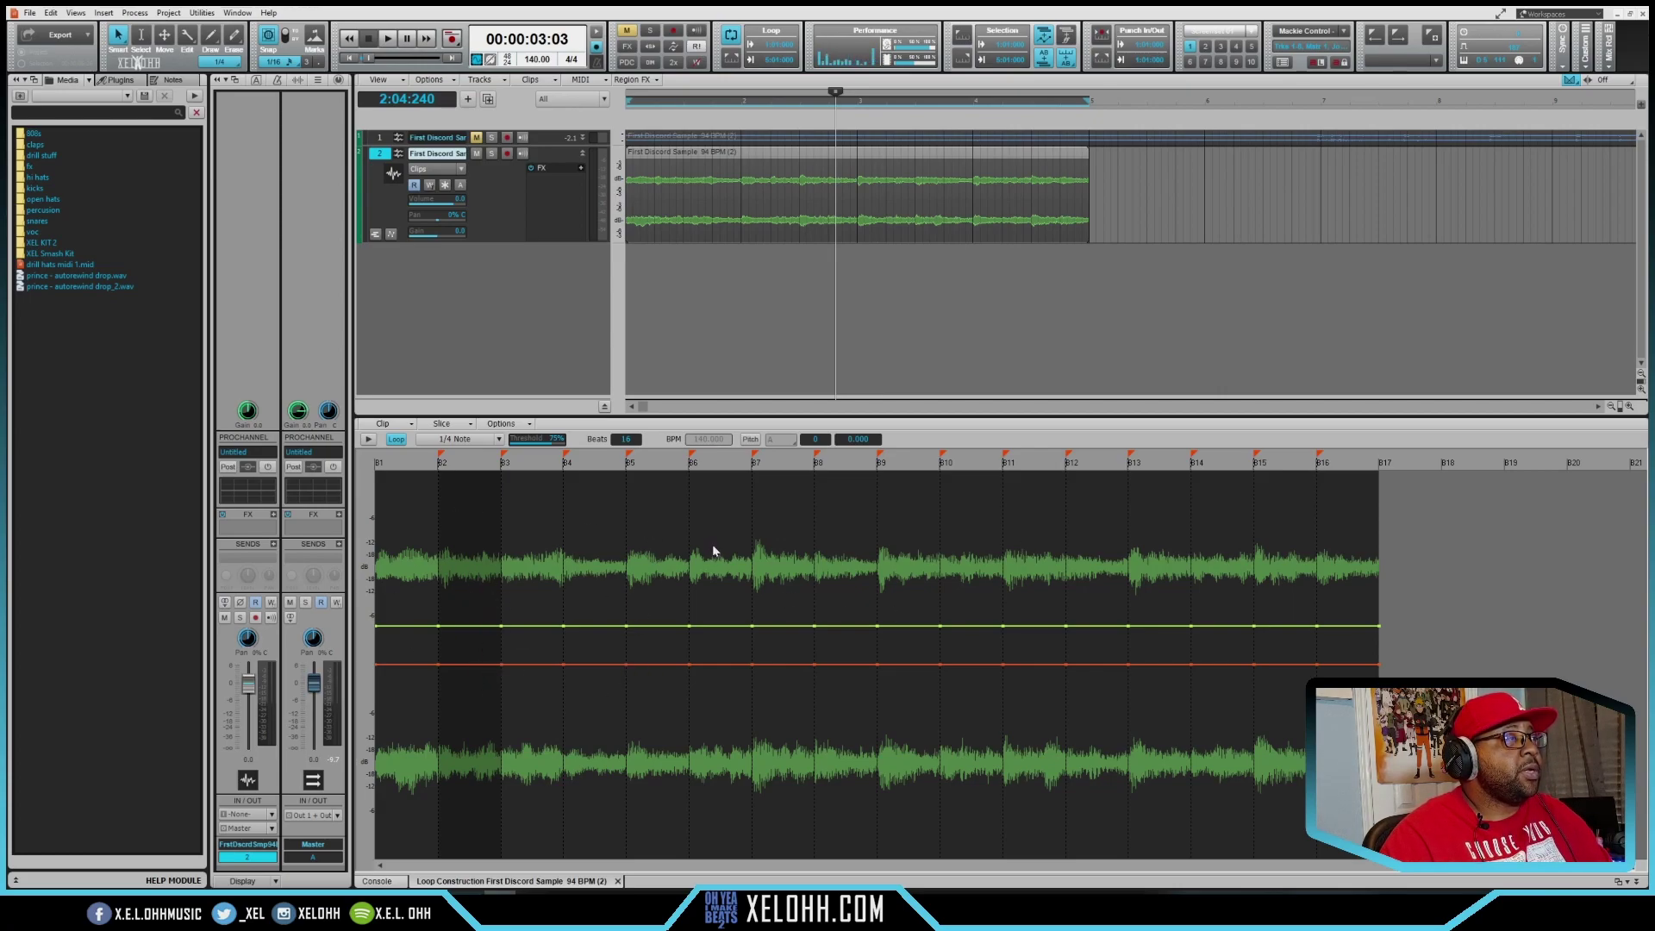
- Hide and reshow the pan envelope, then try panning the slice at beat 4 about 10% left and return it to center
{"action": "left_click", "coordinate": [471, 424]}
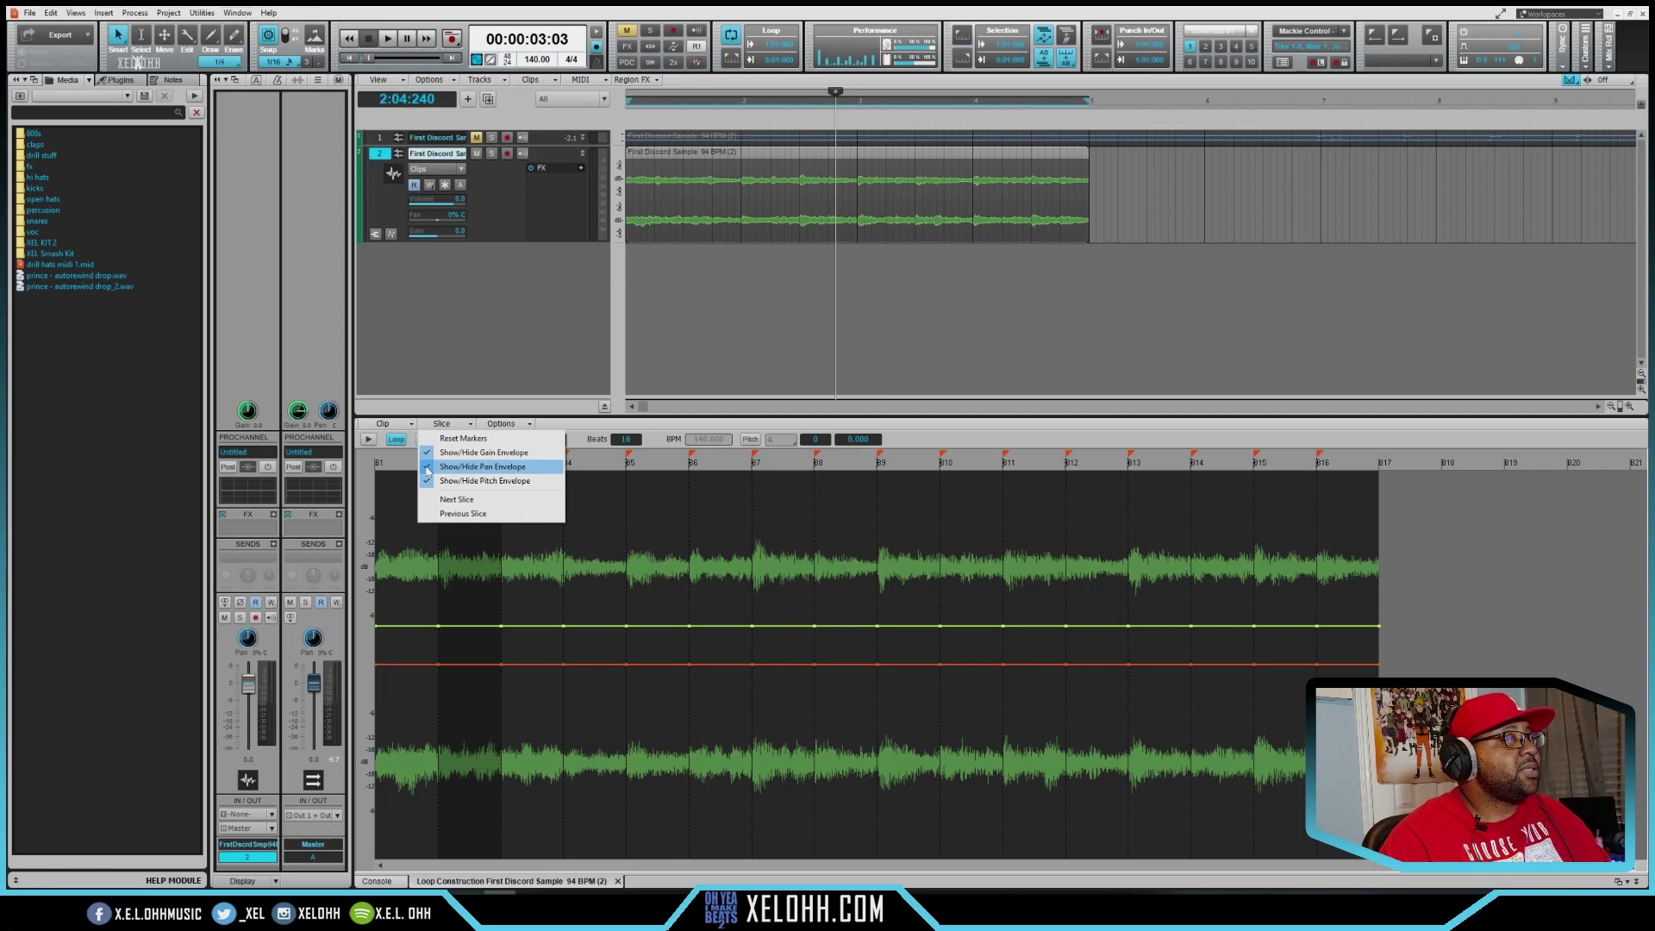
{"action": "left_click", "coordinate": [428, 468]}
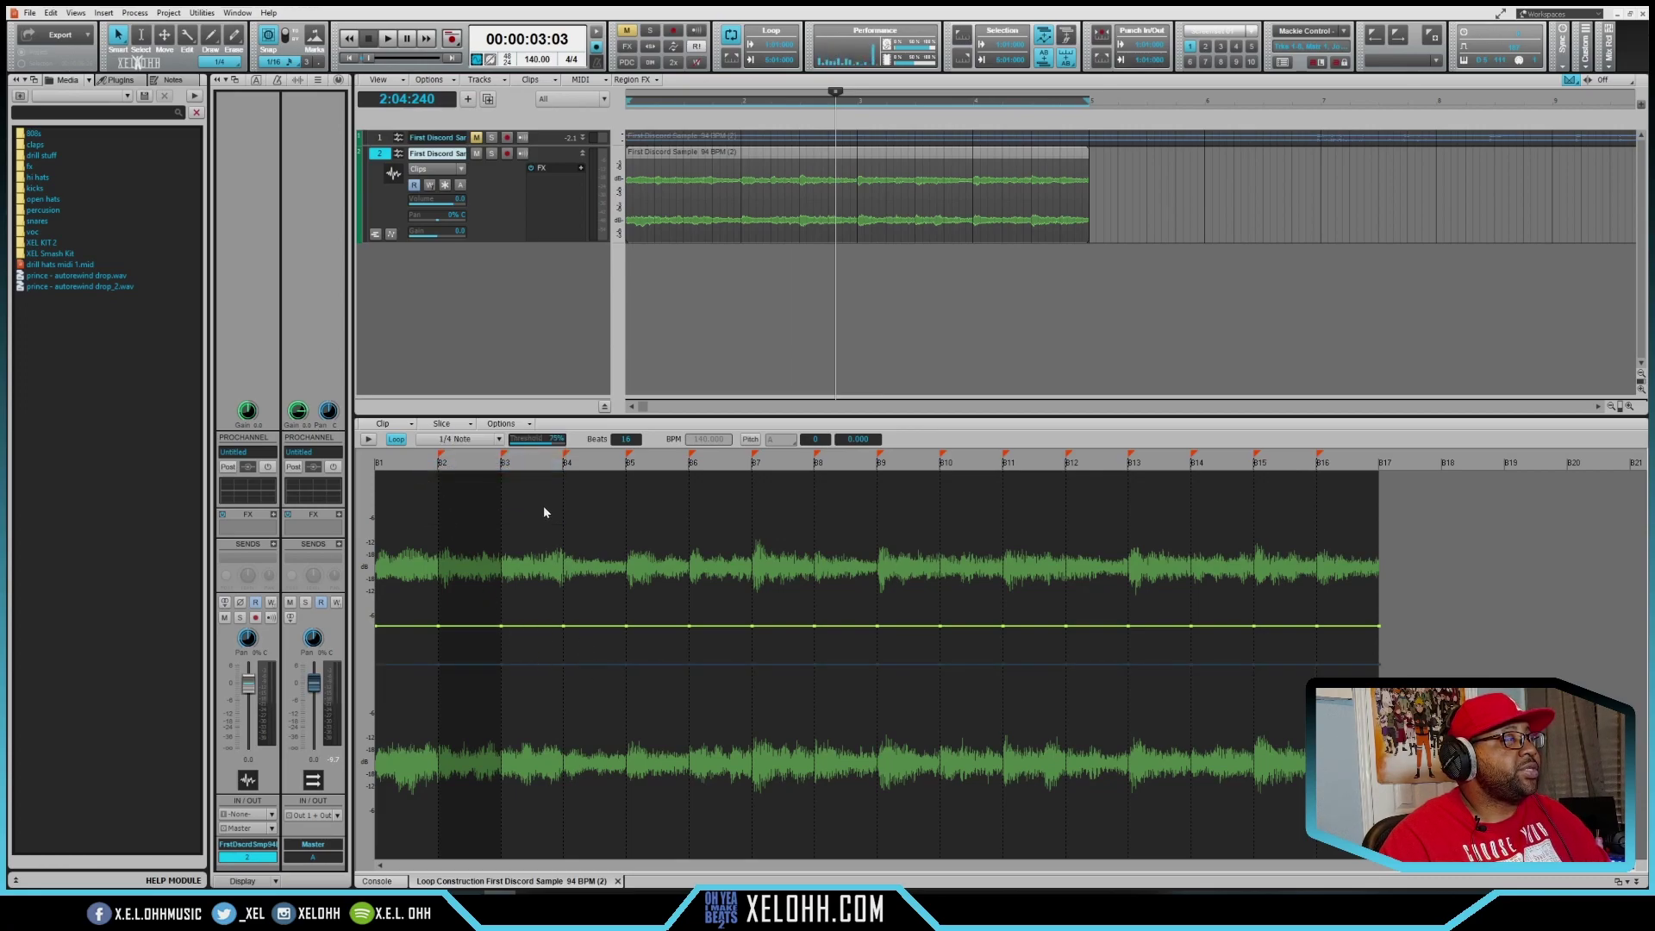
{"action": "left_click", "coordinate": [470, 426]}
{"action": "left_click", "coordinate": [483, 469]}
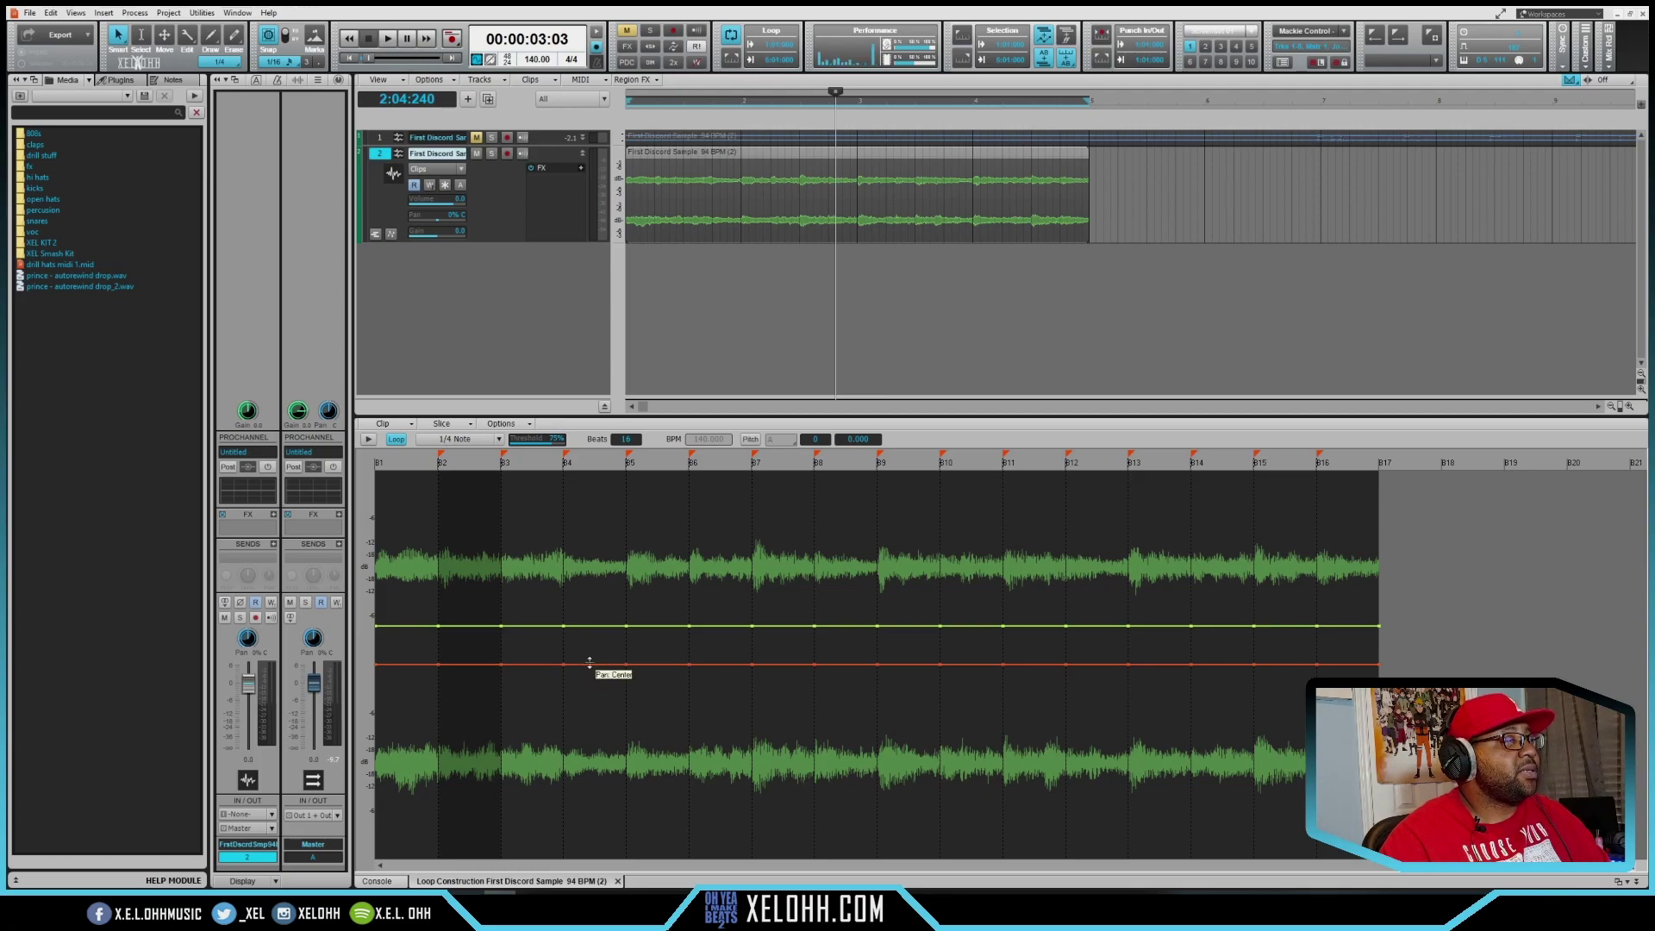
{"action": "left_click_drag", "start_coordinate": [591, 664], "coordinate": [594, 645]}
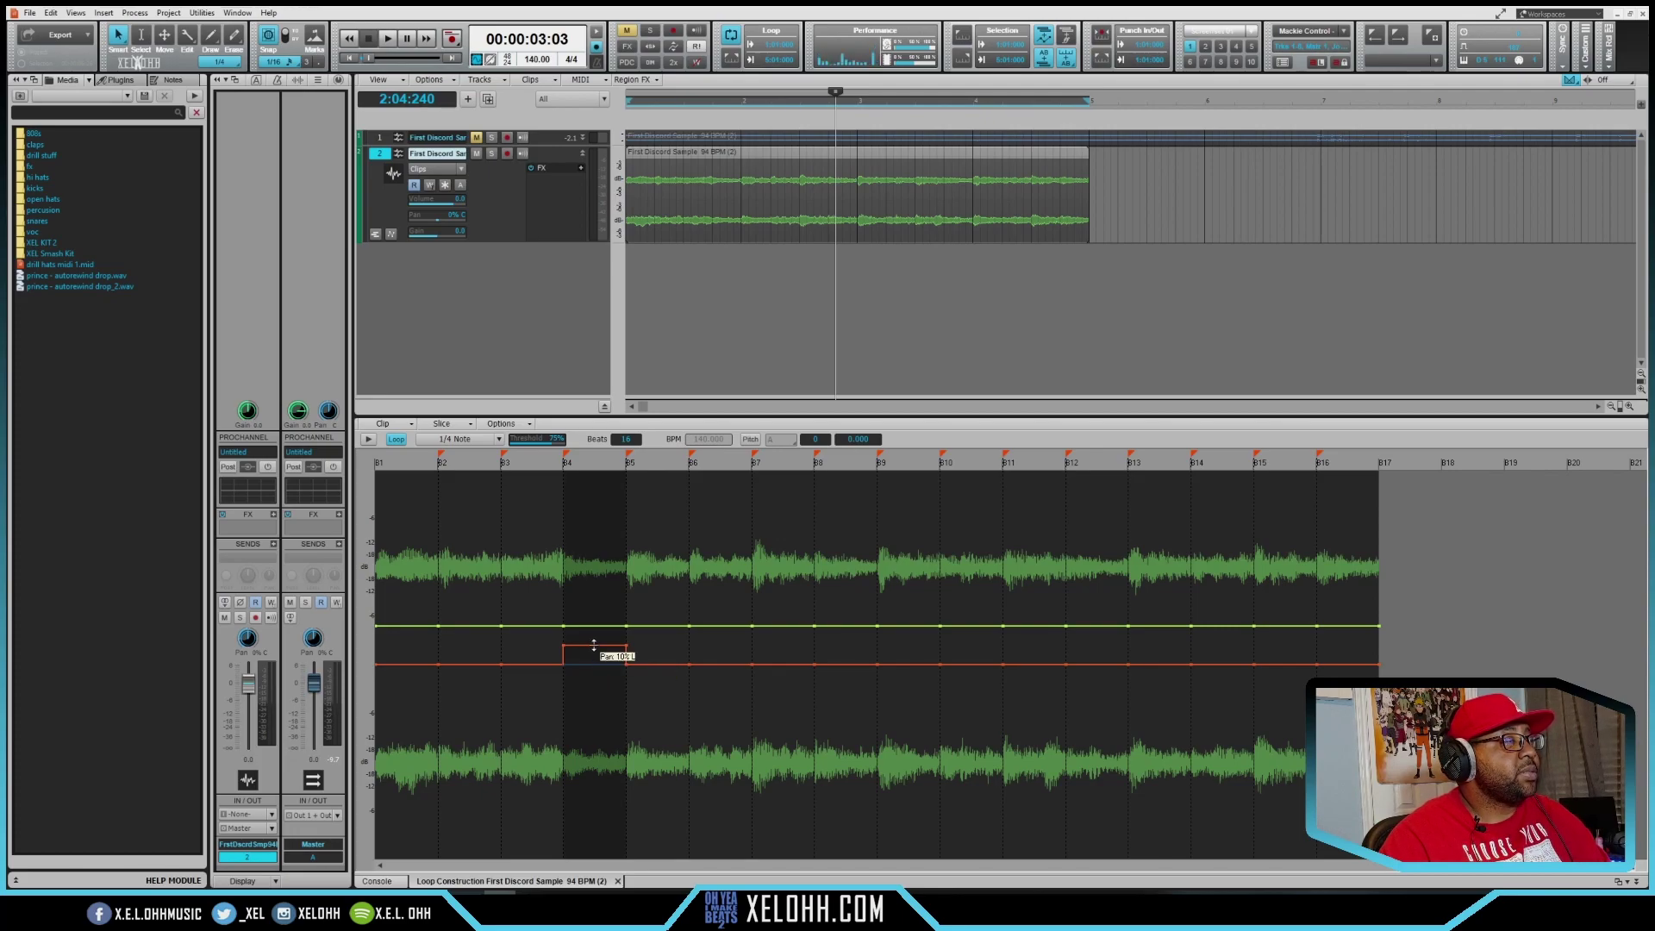
{"action": "left_click_drag", "start_coordinate": [595, 646], "coordinate": [595, 664]}
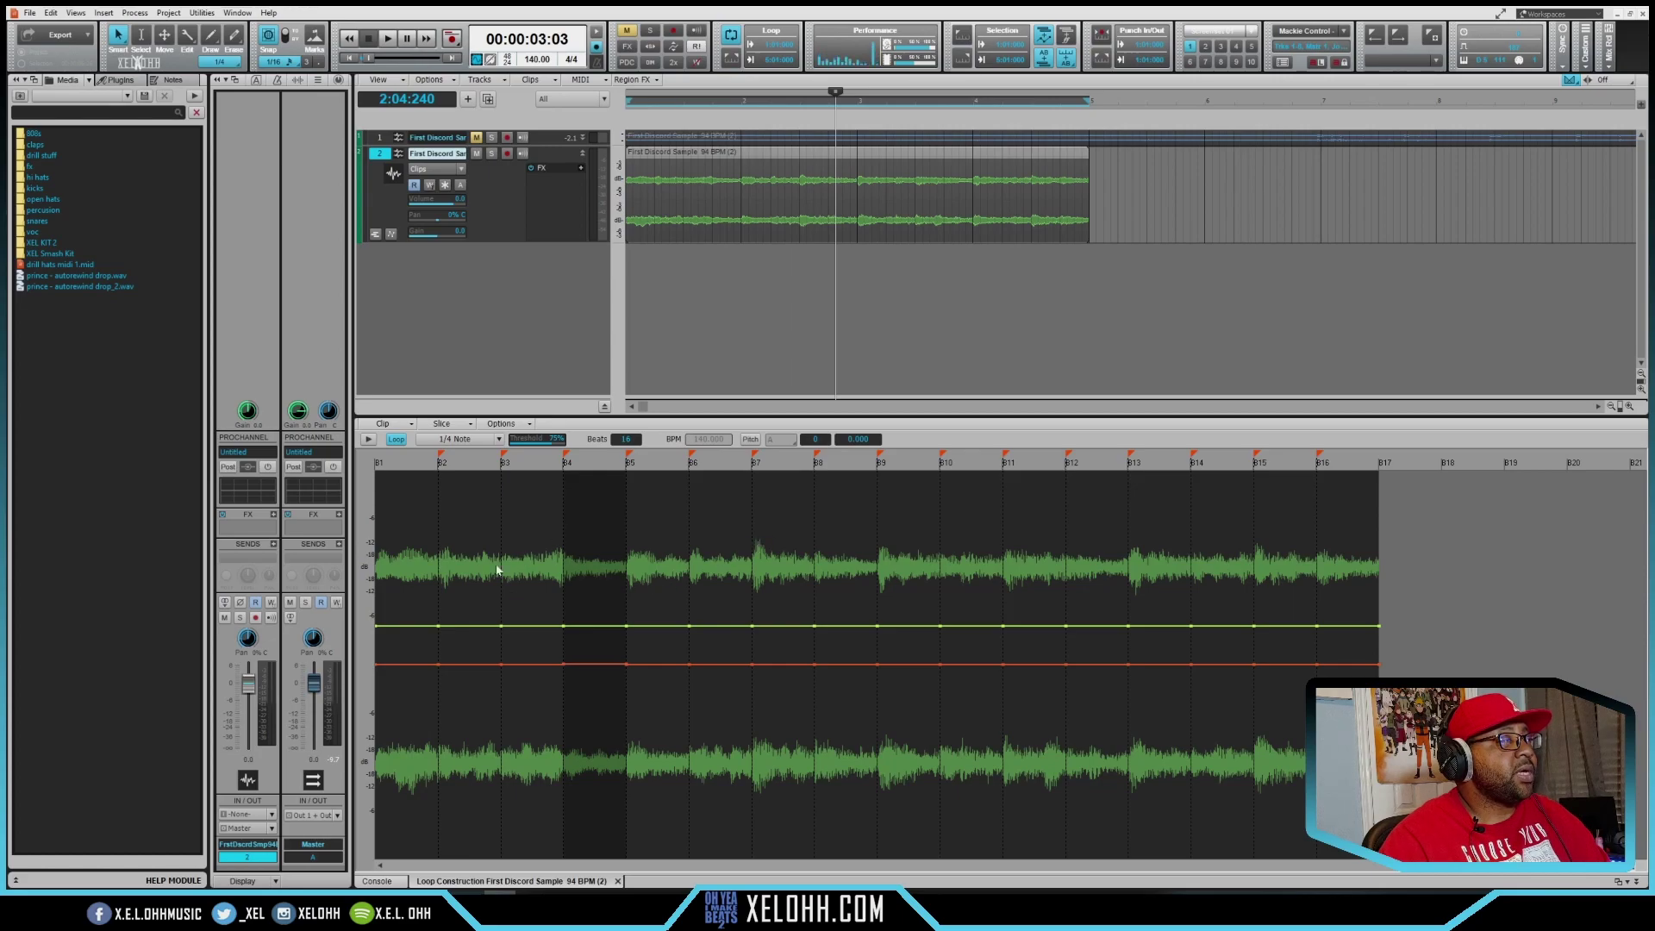
- Select the slice at beat 8 and set the clip's slicing resolution to 1/2 Note
{"action": "left_click", "coordinate": [468, 426]}
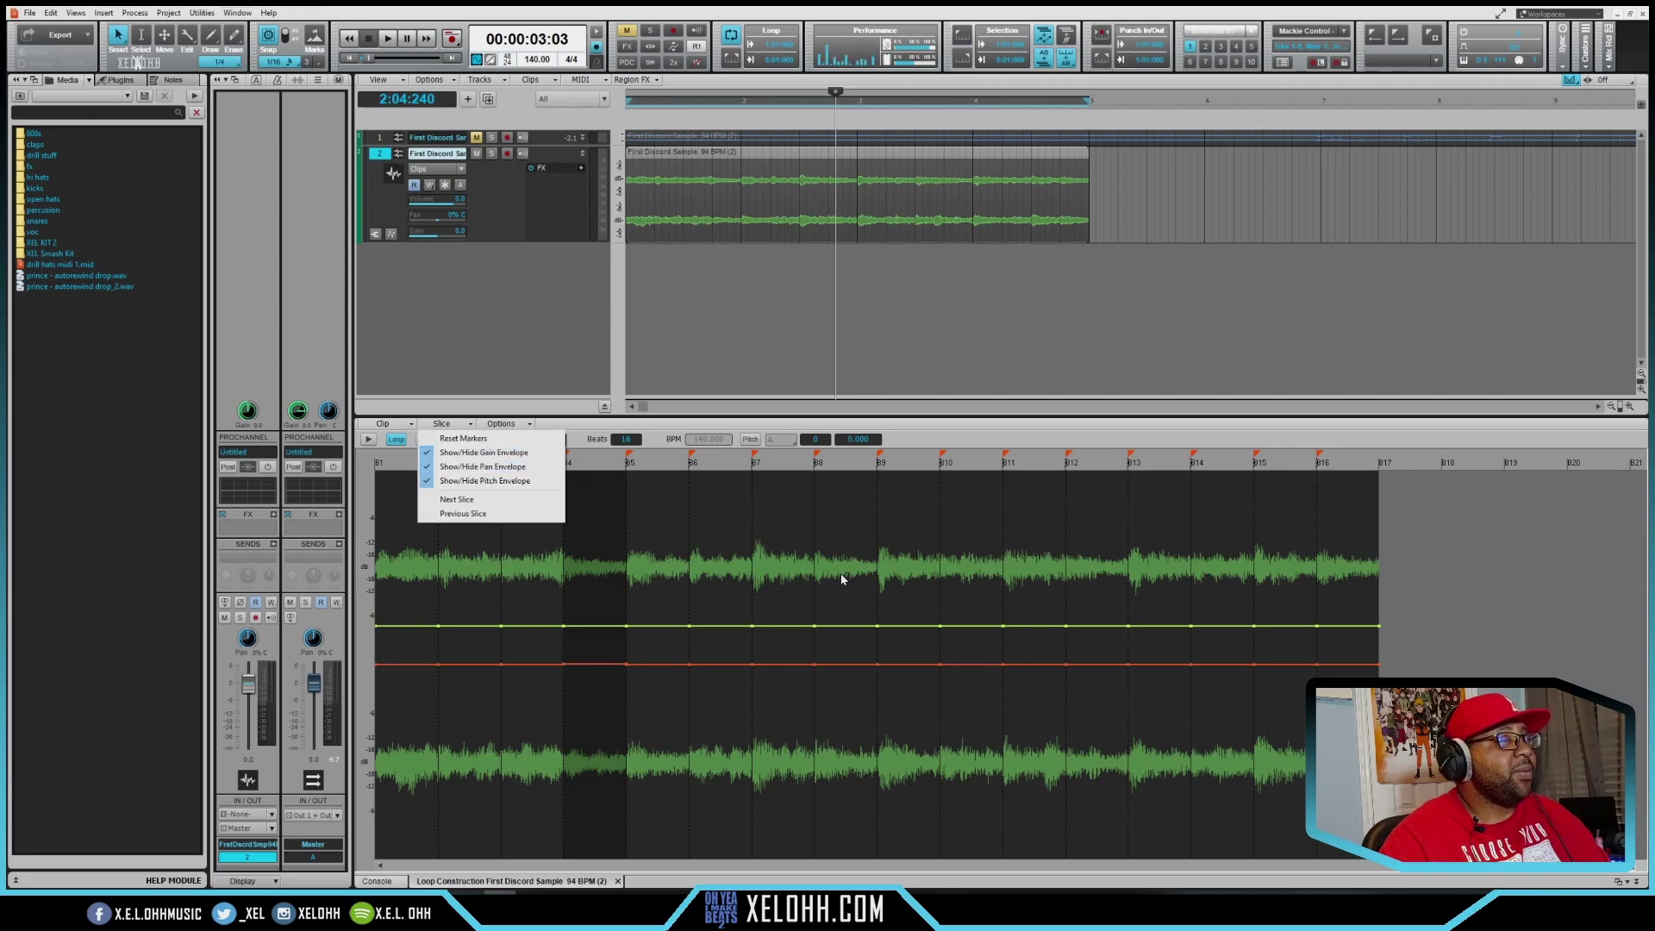
{"action": "left_click", "coordinate": [825, 526]}
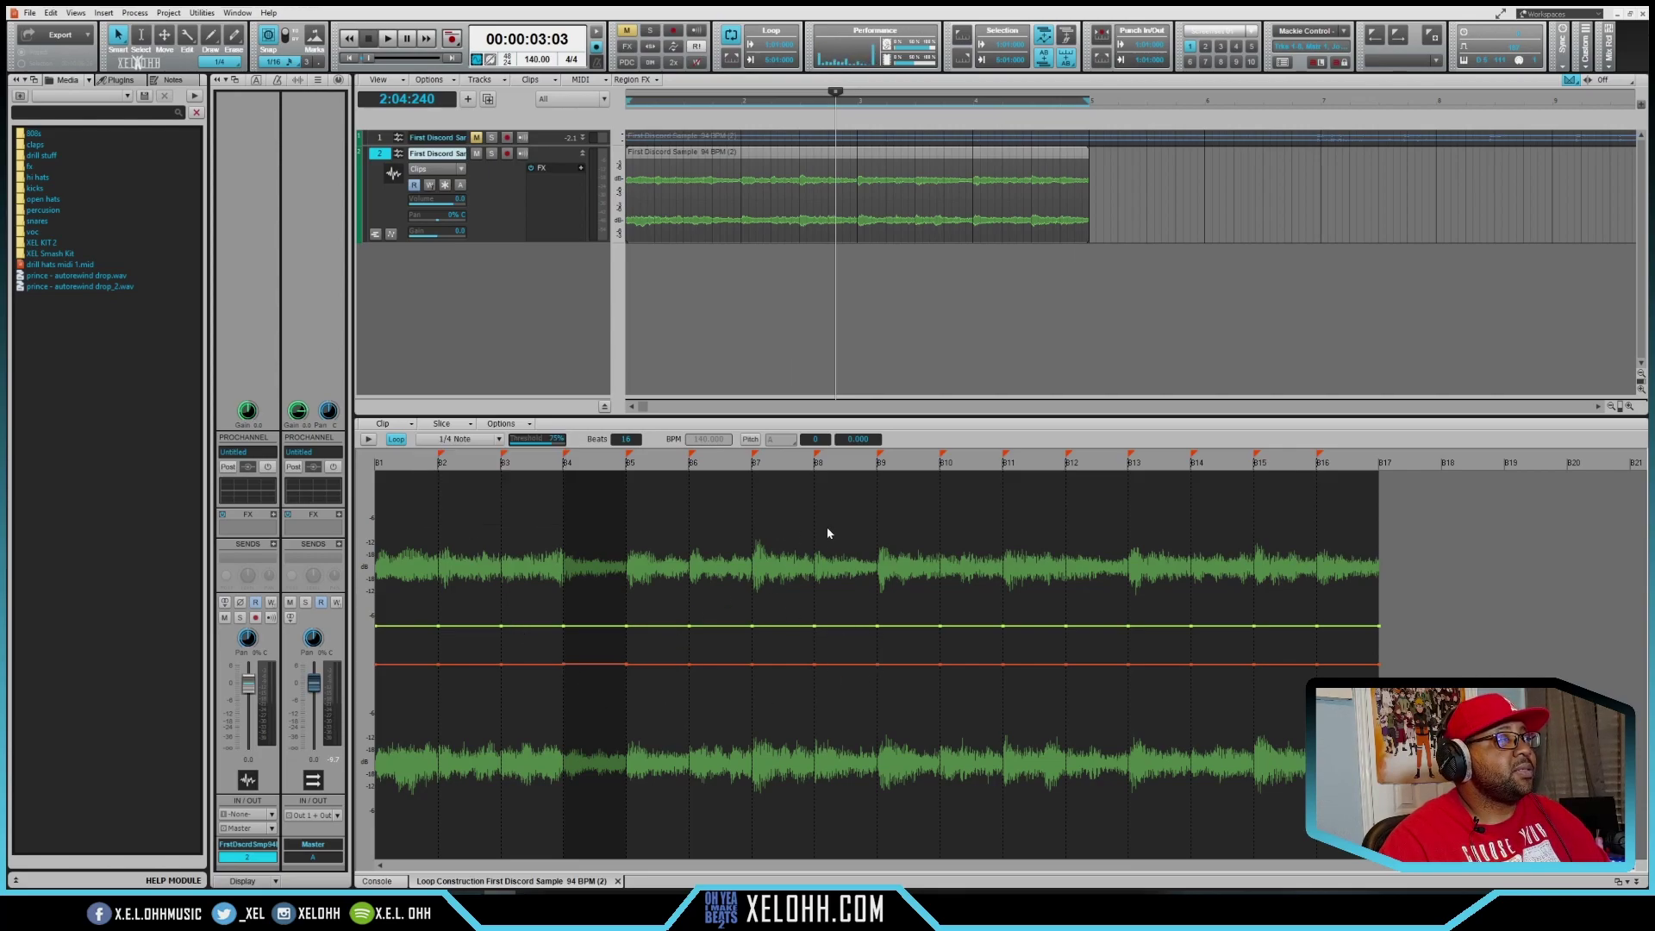
{"action": "left_click", "coordinate": [826, 526]}
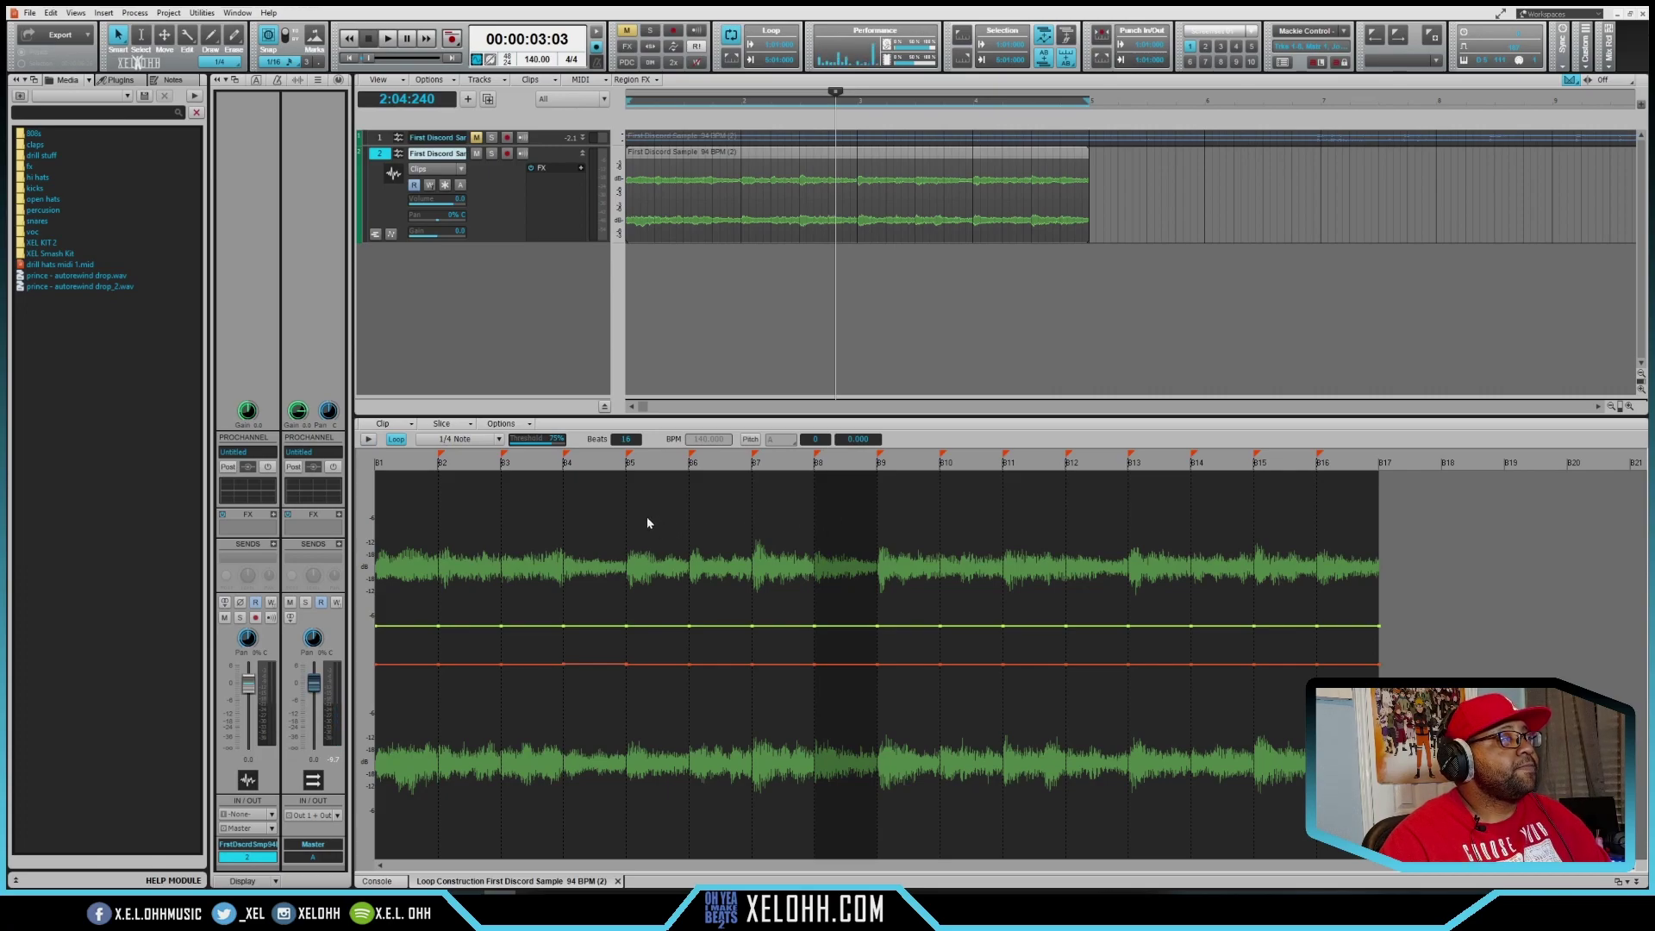
{"action": "key", "text": "Up"}
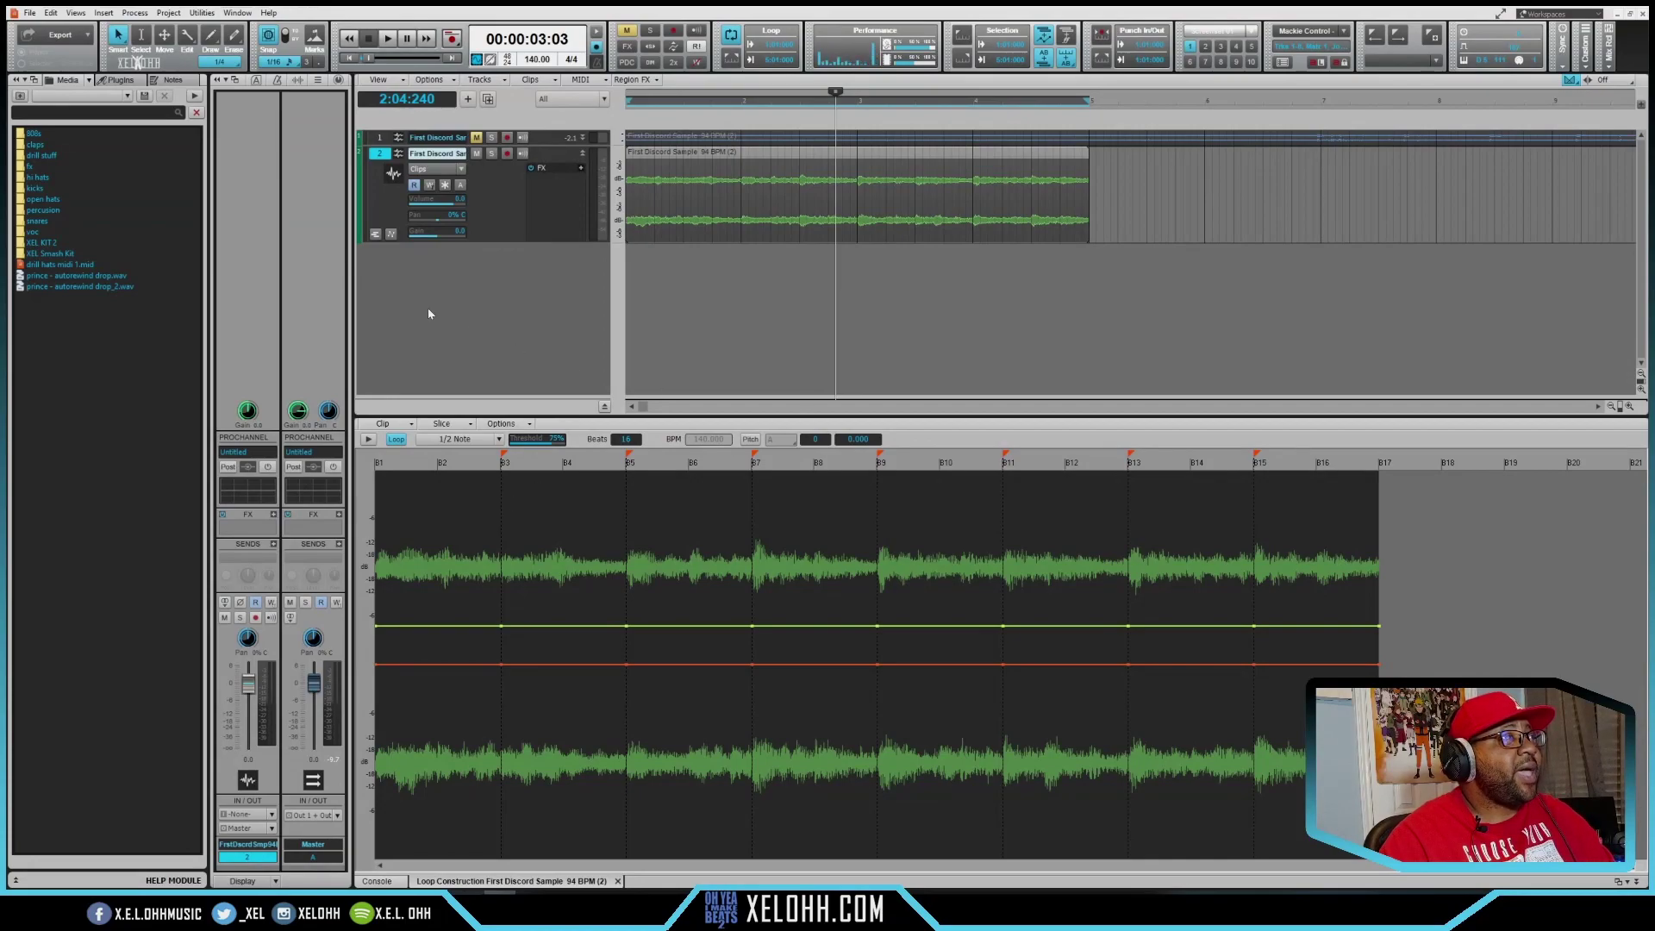
- Insert a Cyclone instrument track below the sample tracks and close its plug-in window
{"action": "right_click", "coordinate": [452, 290]}
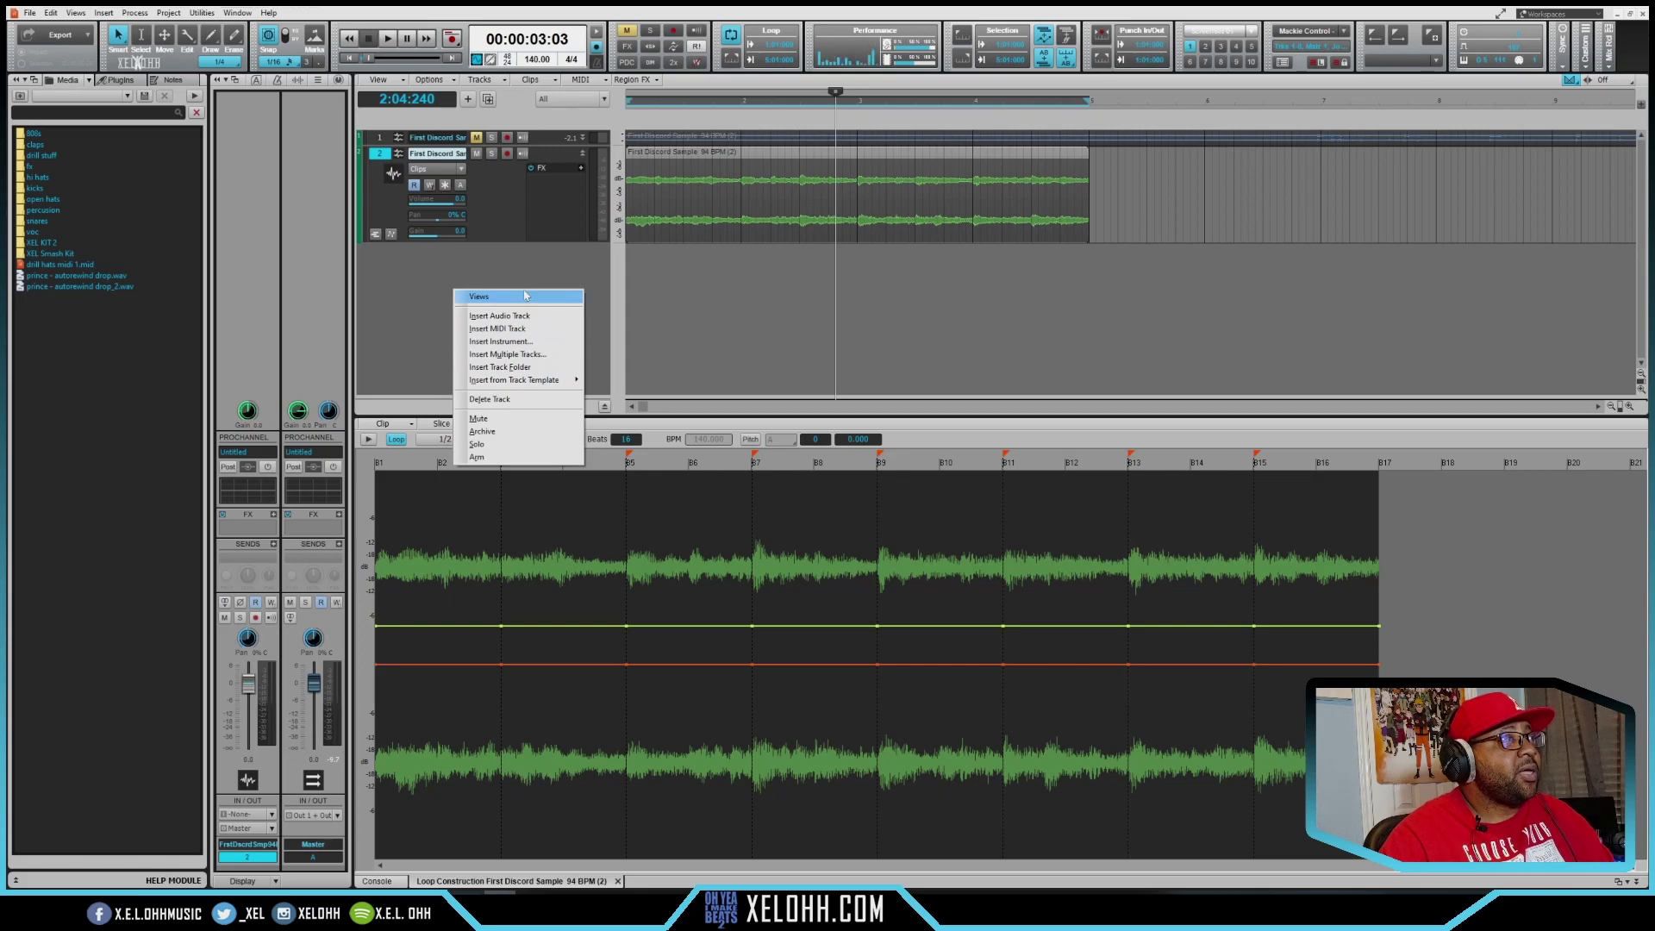
{"action": "left_click", "coordinate": [515, 341]}
{"action": "left_click", "coordinate": [560, 104]}
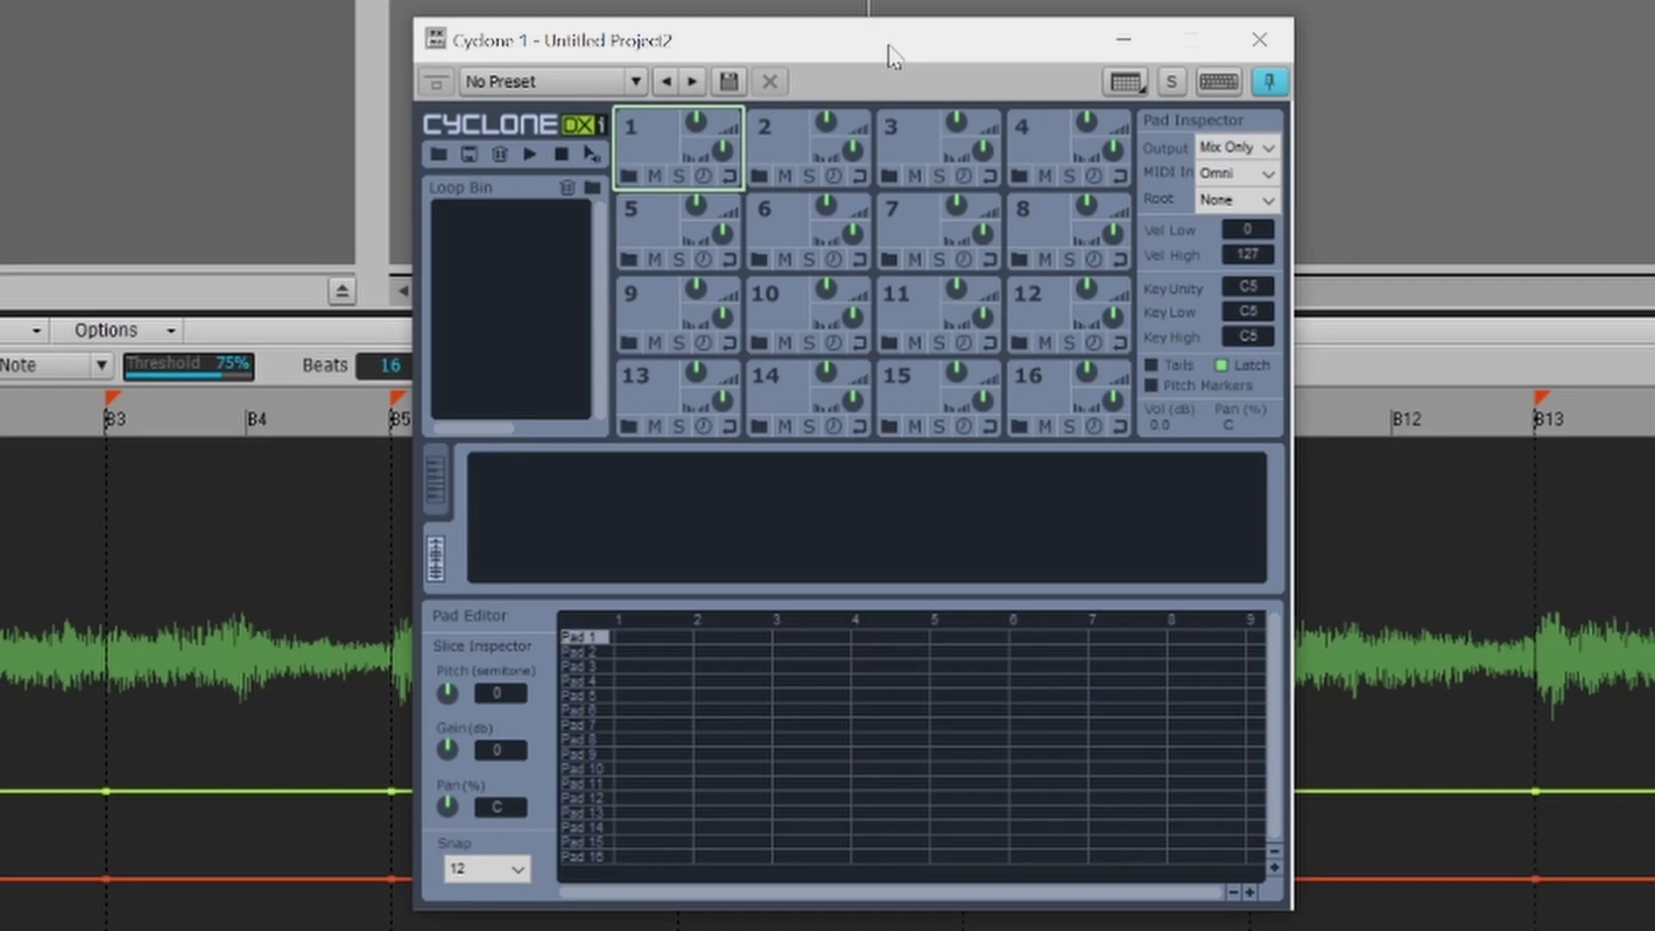
{"action": "left_click_drag", "start_coordinate": [920, 47], "coordinate": [903, 2]}
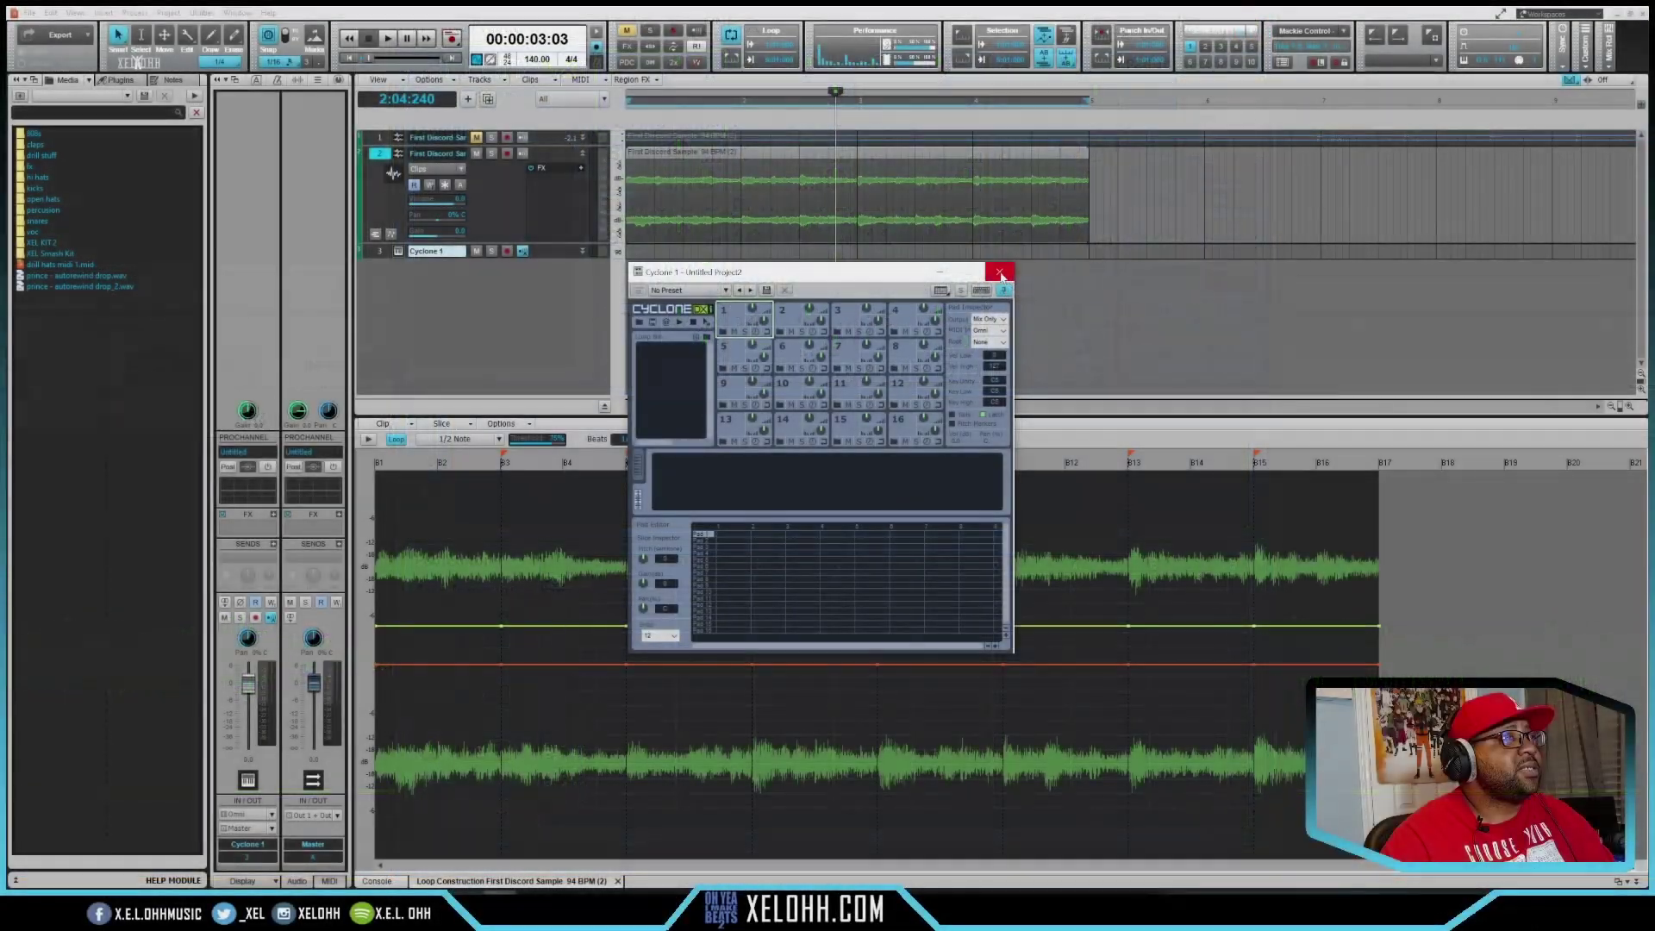
{"action": "left_click", "coordinate": [1242, 0]}
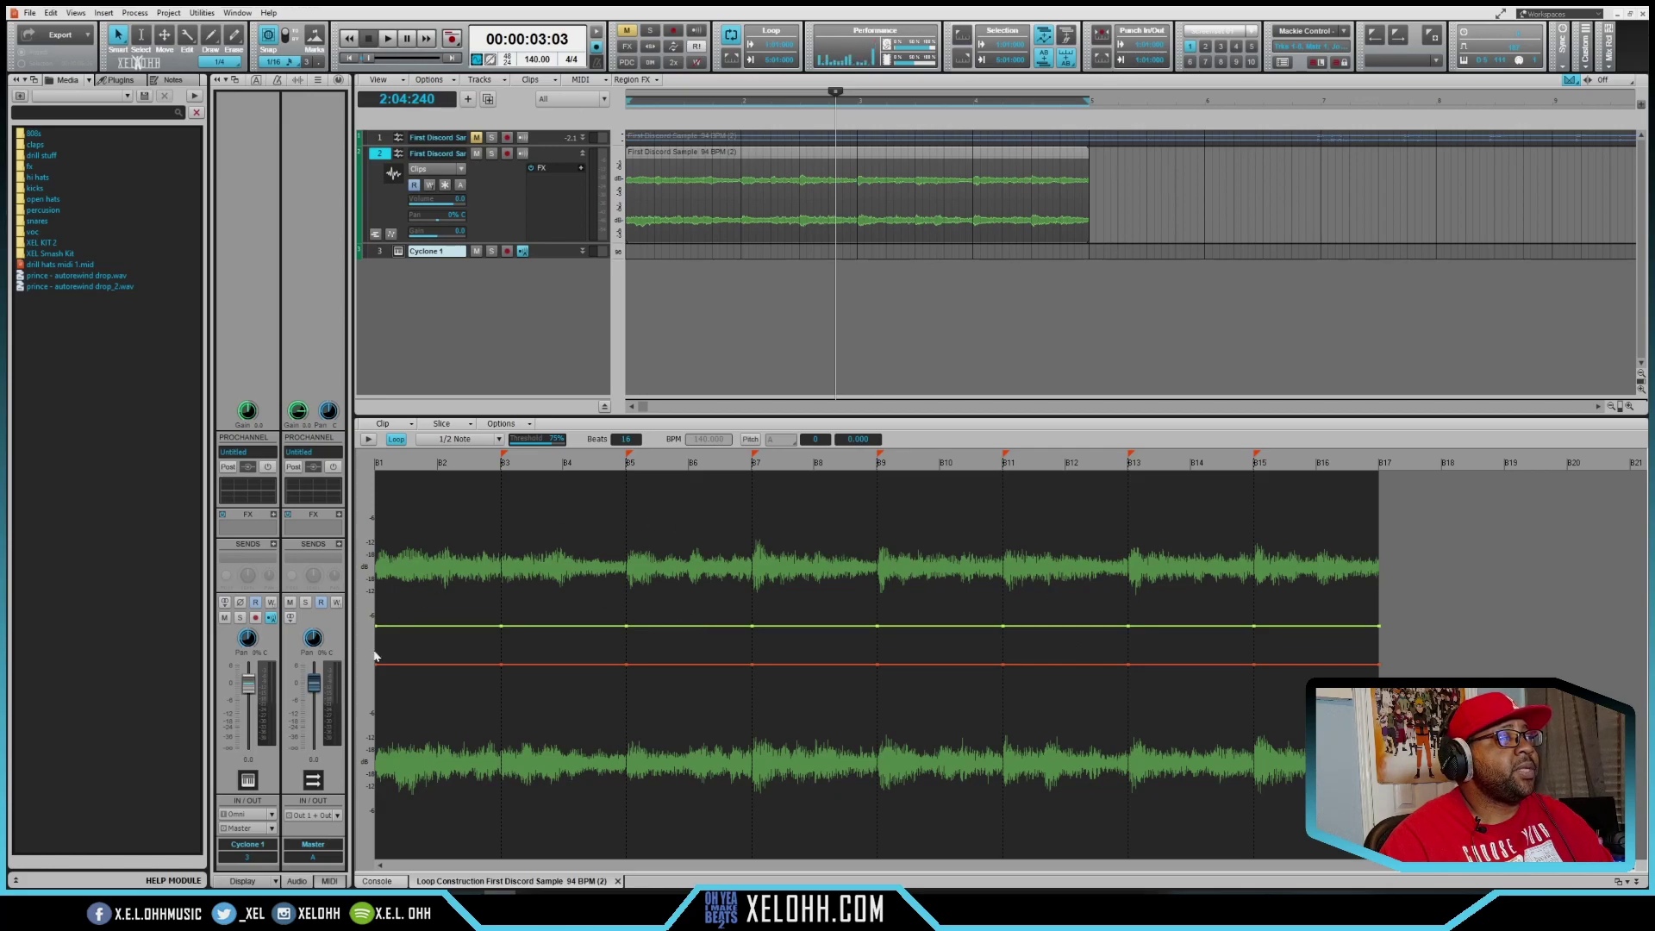
- Save the sliced loop clip as a Wave file named "yt test sample" in the Loops folder of the Audio Library
{"action": "left_click", "coordinate": [383, 423]}
{"action": "left_click", "coordinate": [409, 438]}
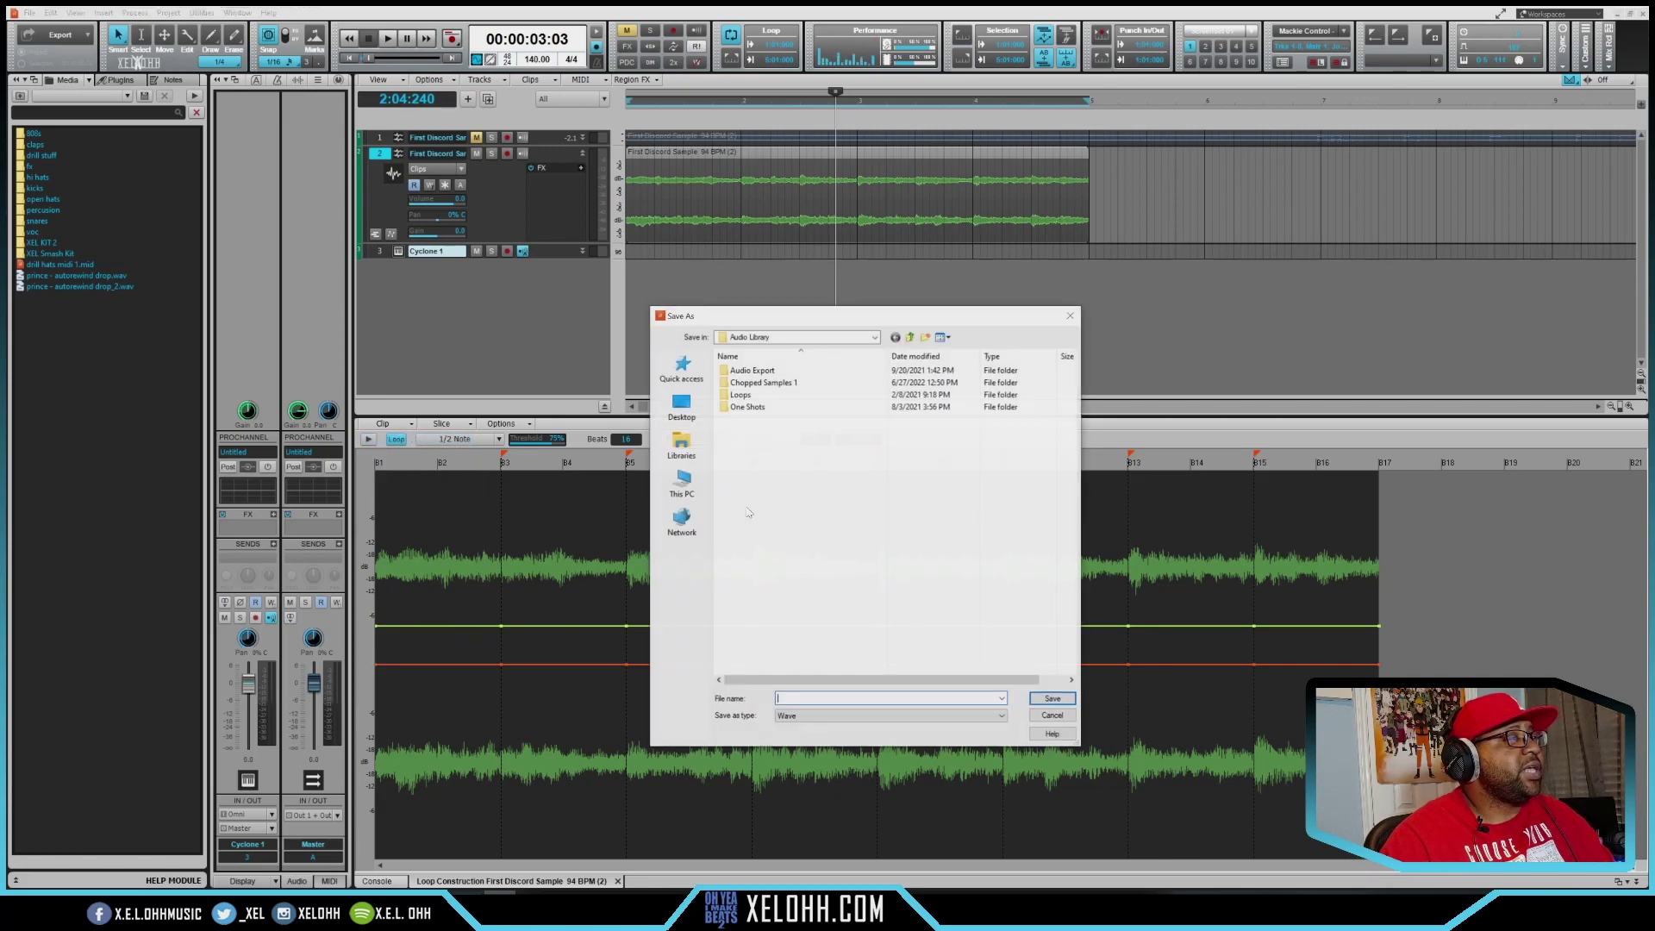
{"action": "double_click", "coordinate": [741, 395]}
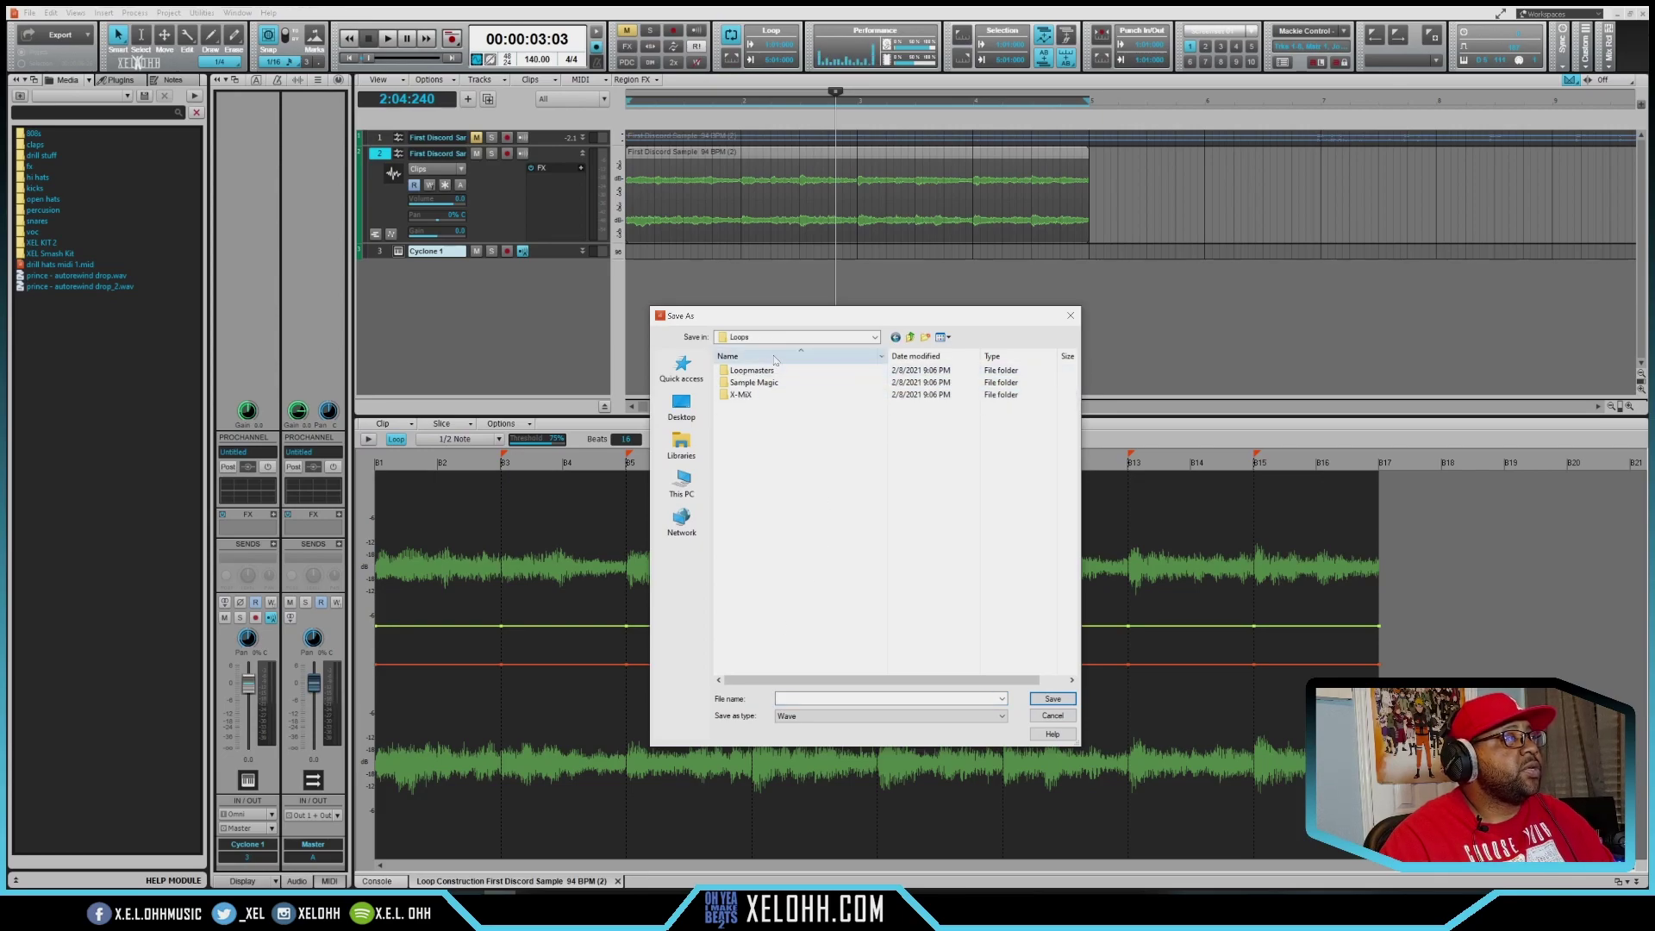
{"action": "left_click", "coordinate": [799, 699]}
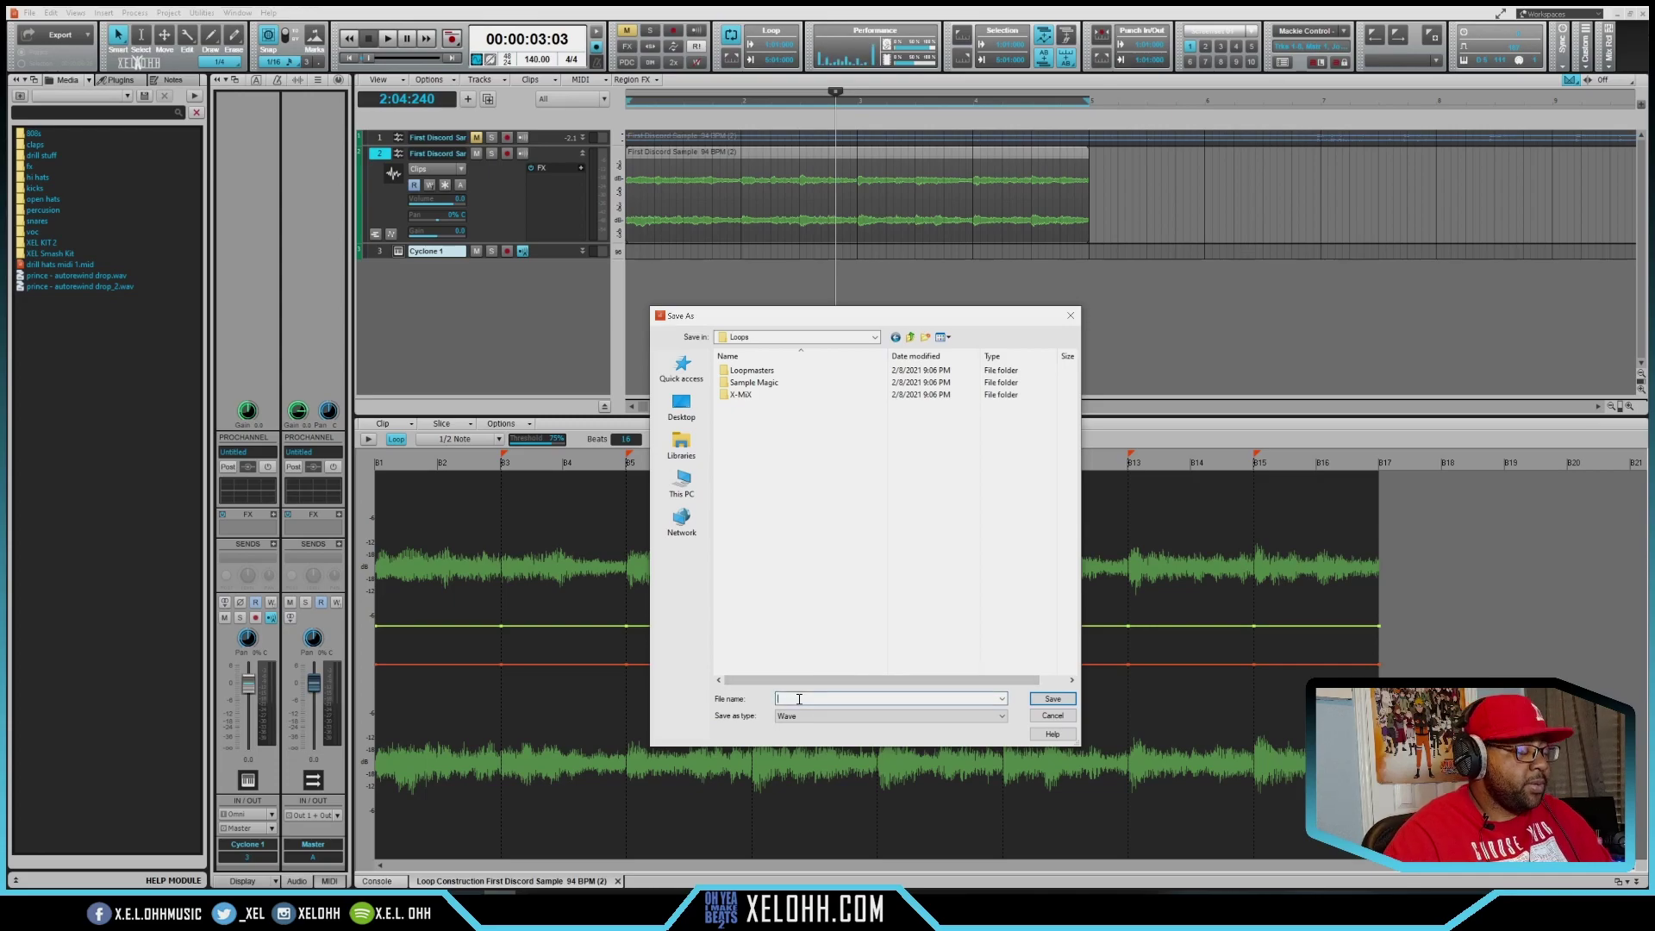
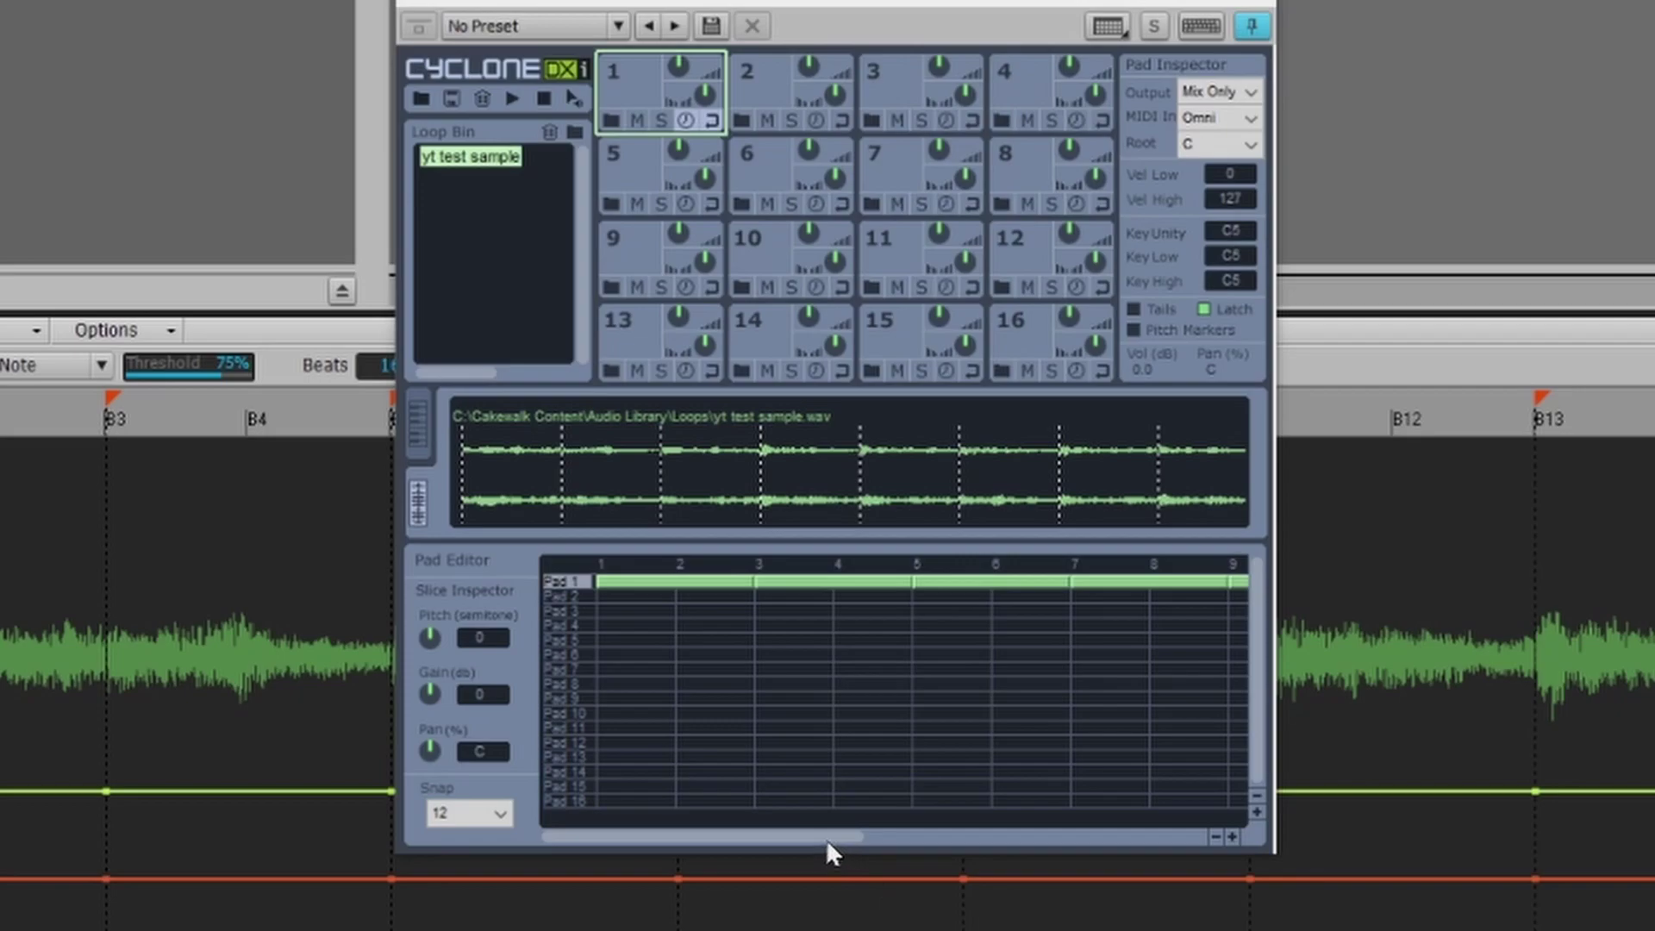
- Distribute the loaded sample's slices from pad 1 across pads 2 to 8 in Cyclone's Pad Editor, each starting at beat 1
{"action": "left_click_drag", "start_coordinate": [825, 838], "coordinate": [581, 838]}
{"action": "left_click", "coordinate": [620, 585]}
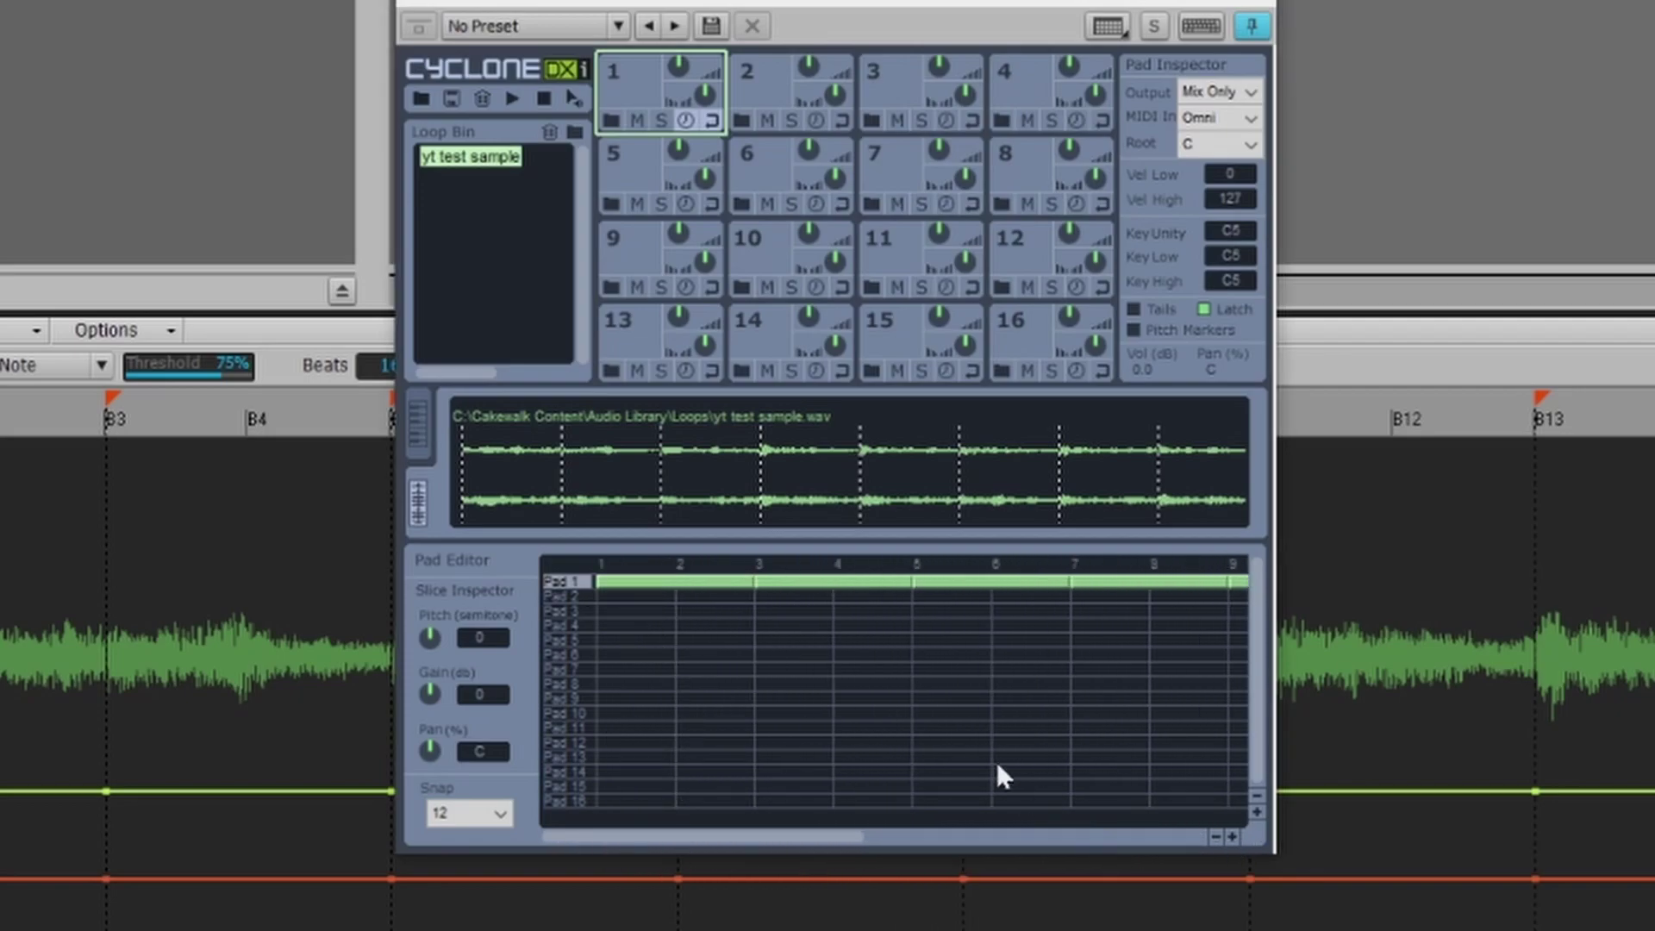
{"action": "left_click", "coordinate": [1214, 835]}
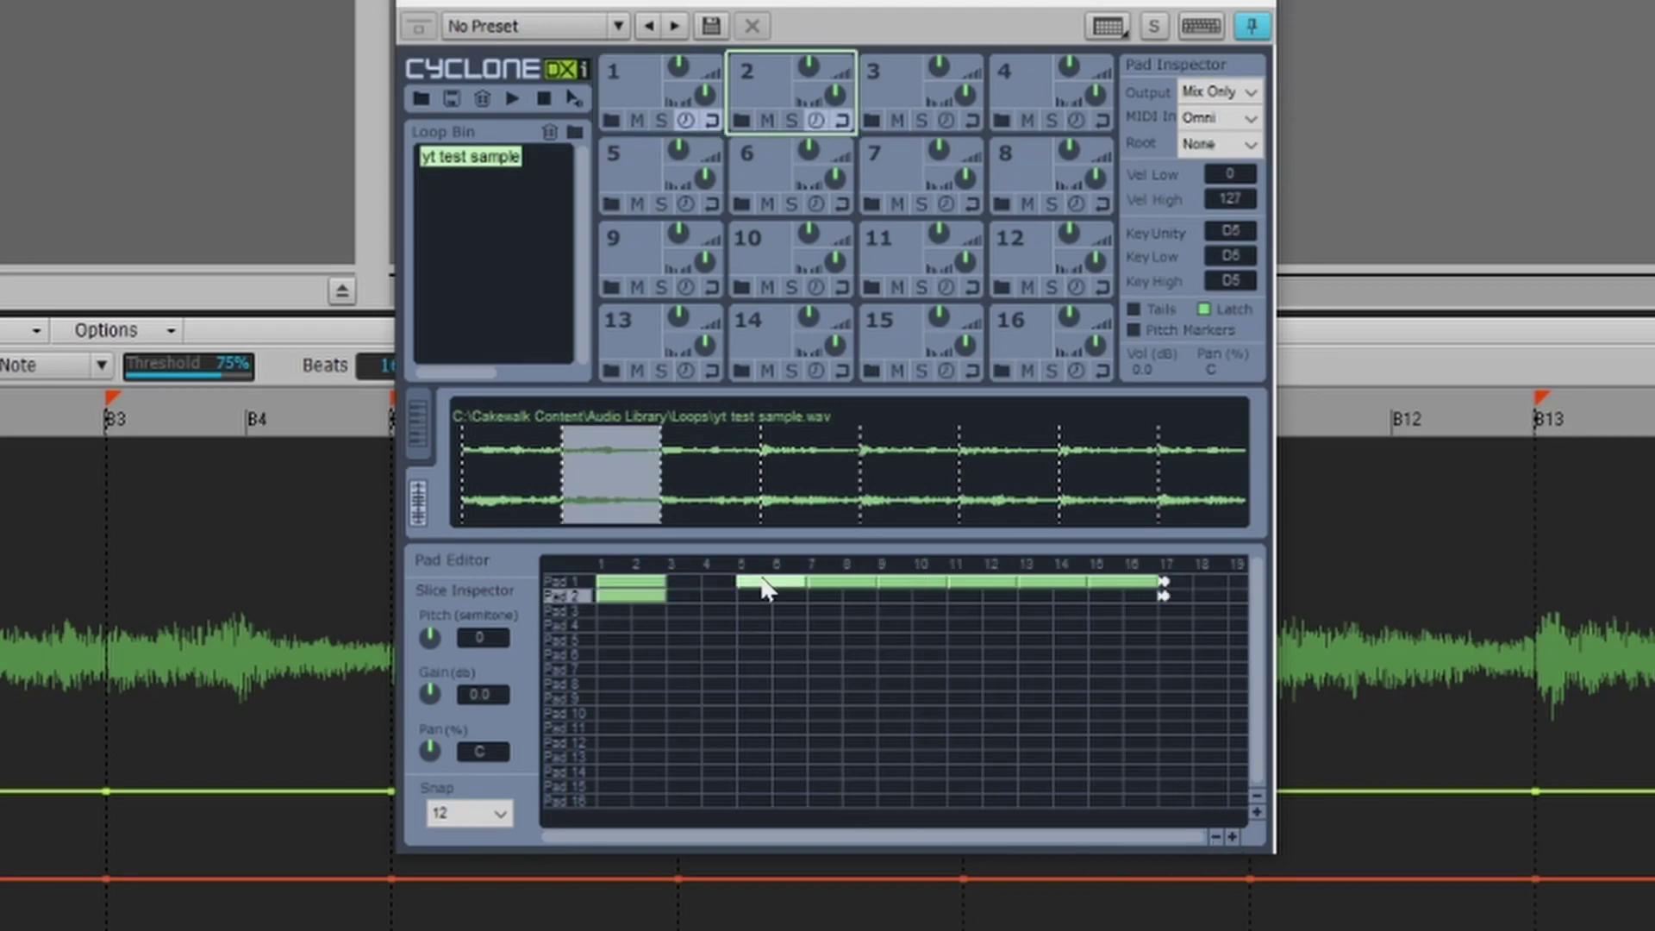
{"action": "left_click_drag", "start_coordinate": [923, 586], "coordinate": [643, 640]}
{"action": "left_click_drag", "start_coordinate": [994, 582], "coordinate": [643, 654]}
{"action": "left_click_drag", "start_coordinate": [1062, 582], "coordinate": [643, 668]}
{"action": "left_click_drag", "start_coordinate": [1134, 582], "coordinate": [643, 683]}
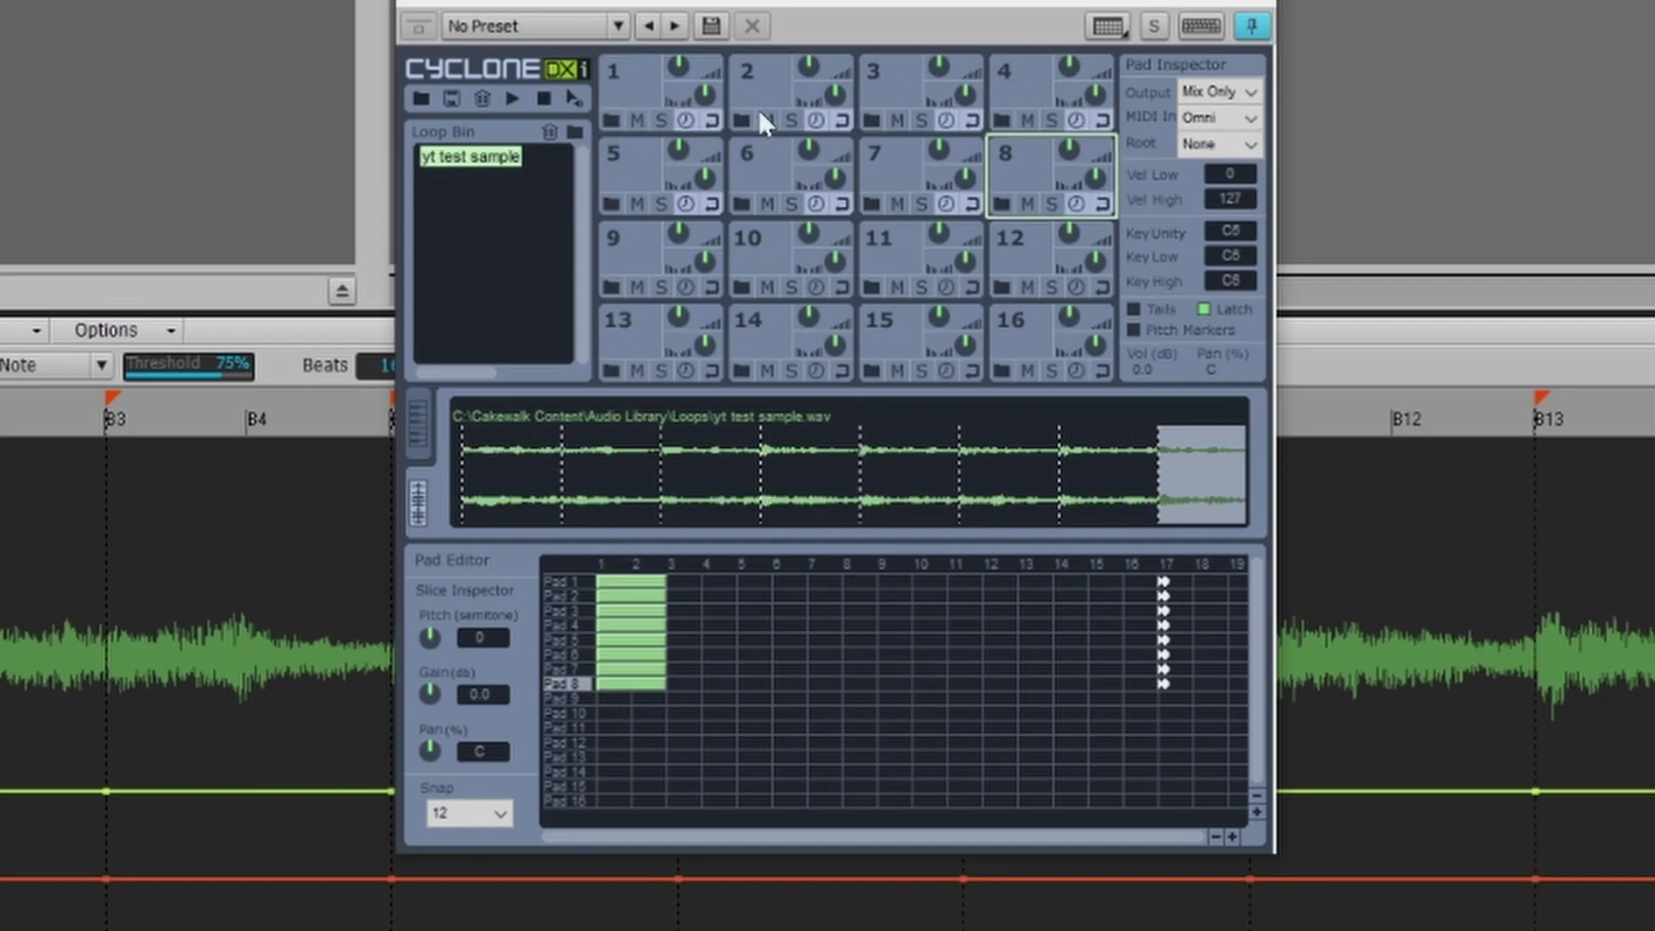
- Audition pad 1 in Cyclone and turn off its looping and synced playback
{"action": "right_click", "coordinate": [644, 84]}
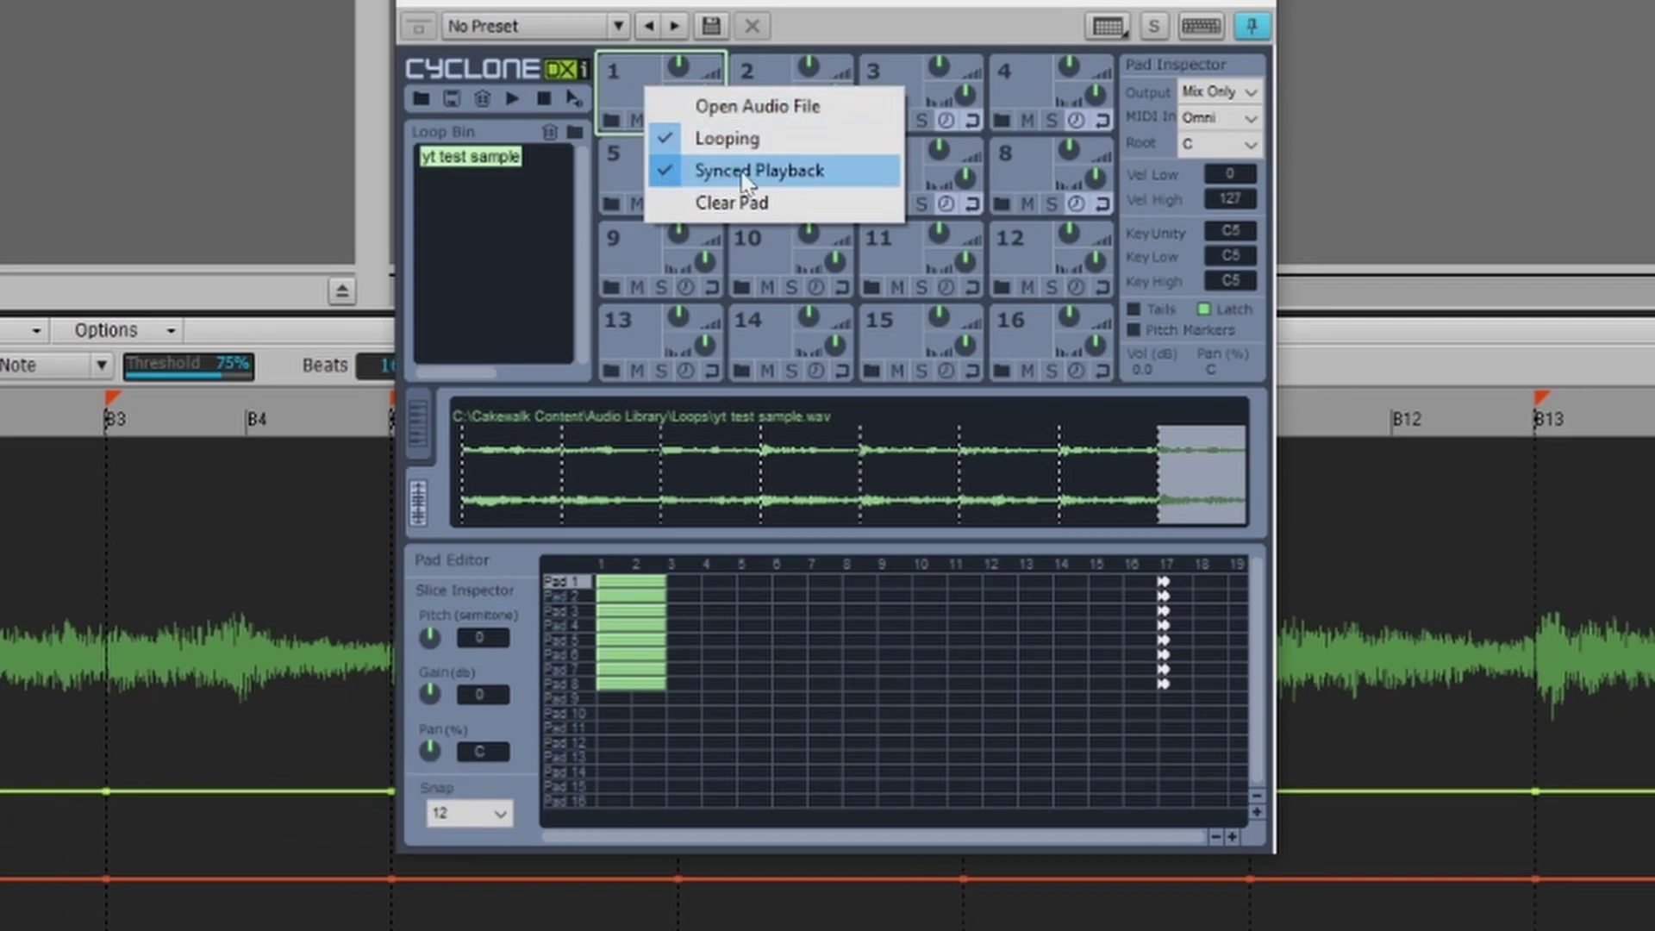
{"action": "left_click", "coordinate": [654, 60]}
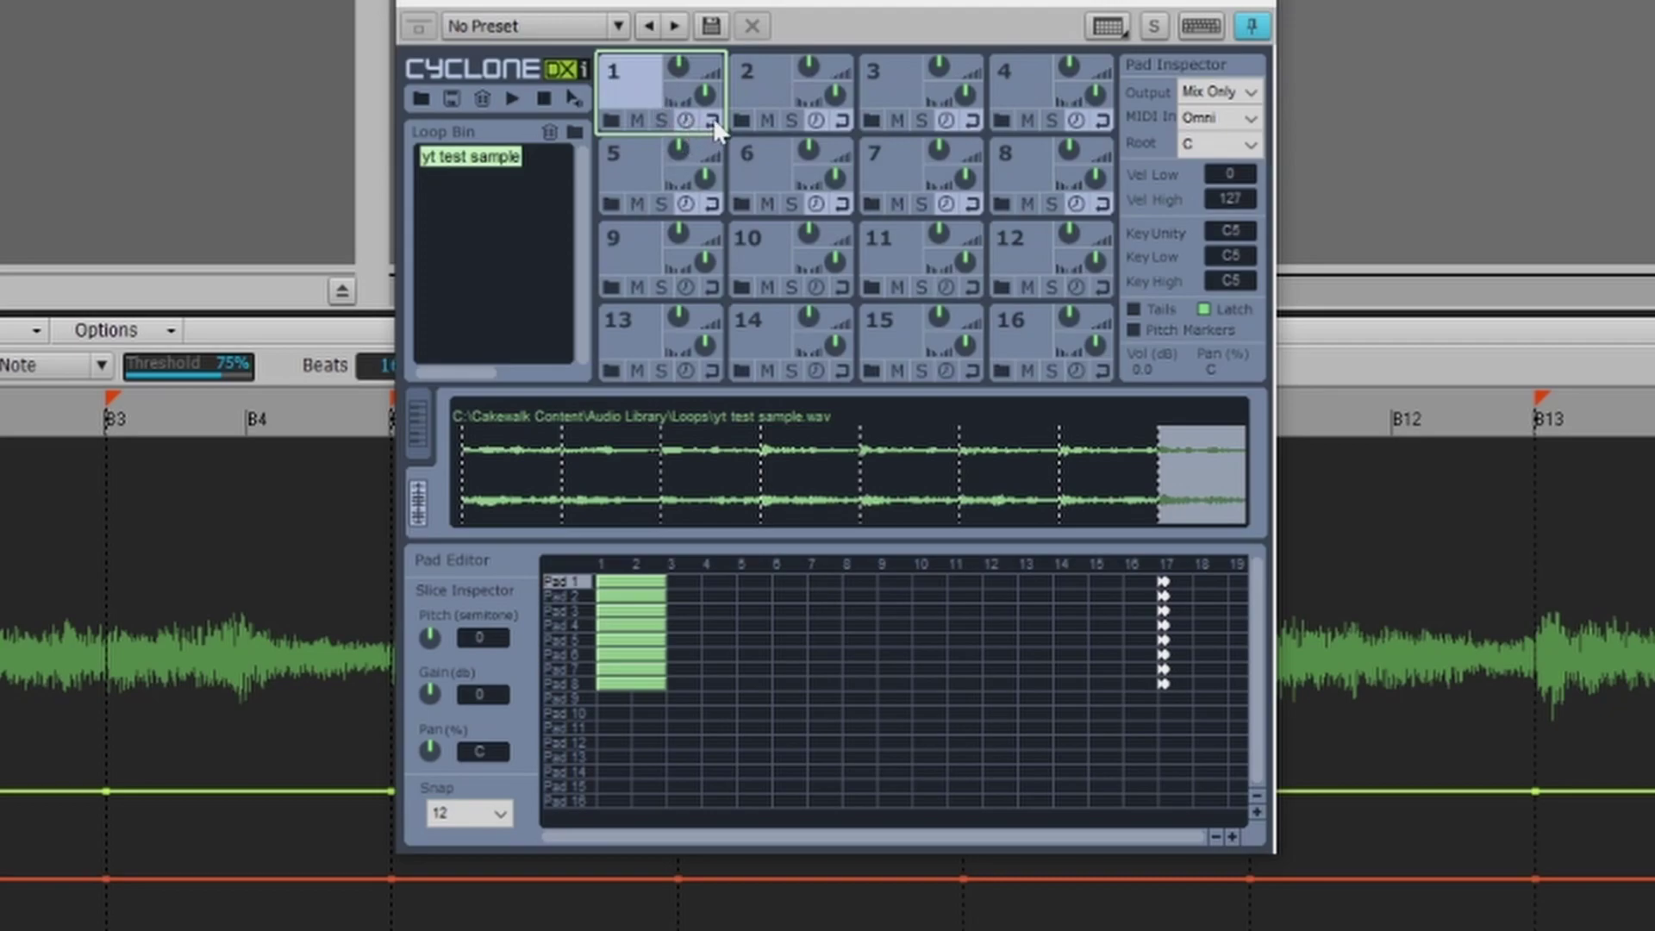
{"action": "right_click", "coordinate": [636, 74]}
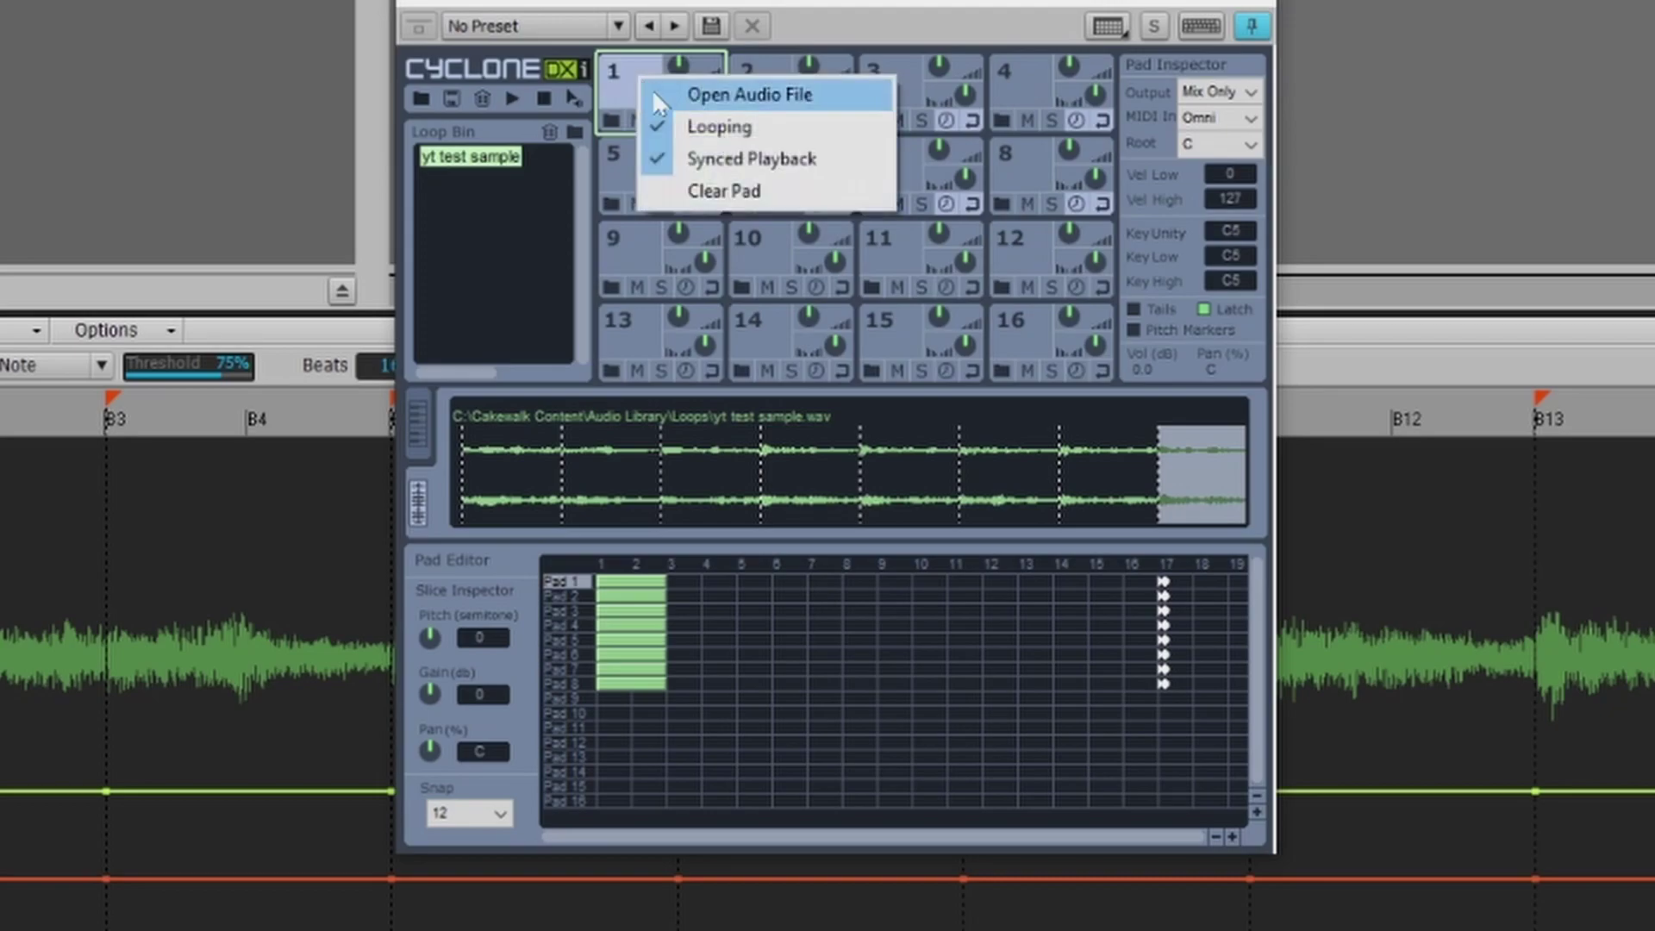
{"action": "left_click", "coordinate": [657, 128]}
{"action": "right_click", "coordinate": [639, 86]}
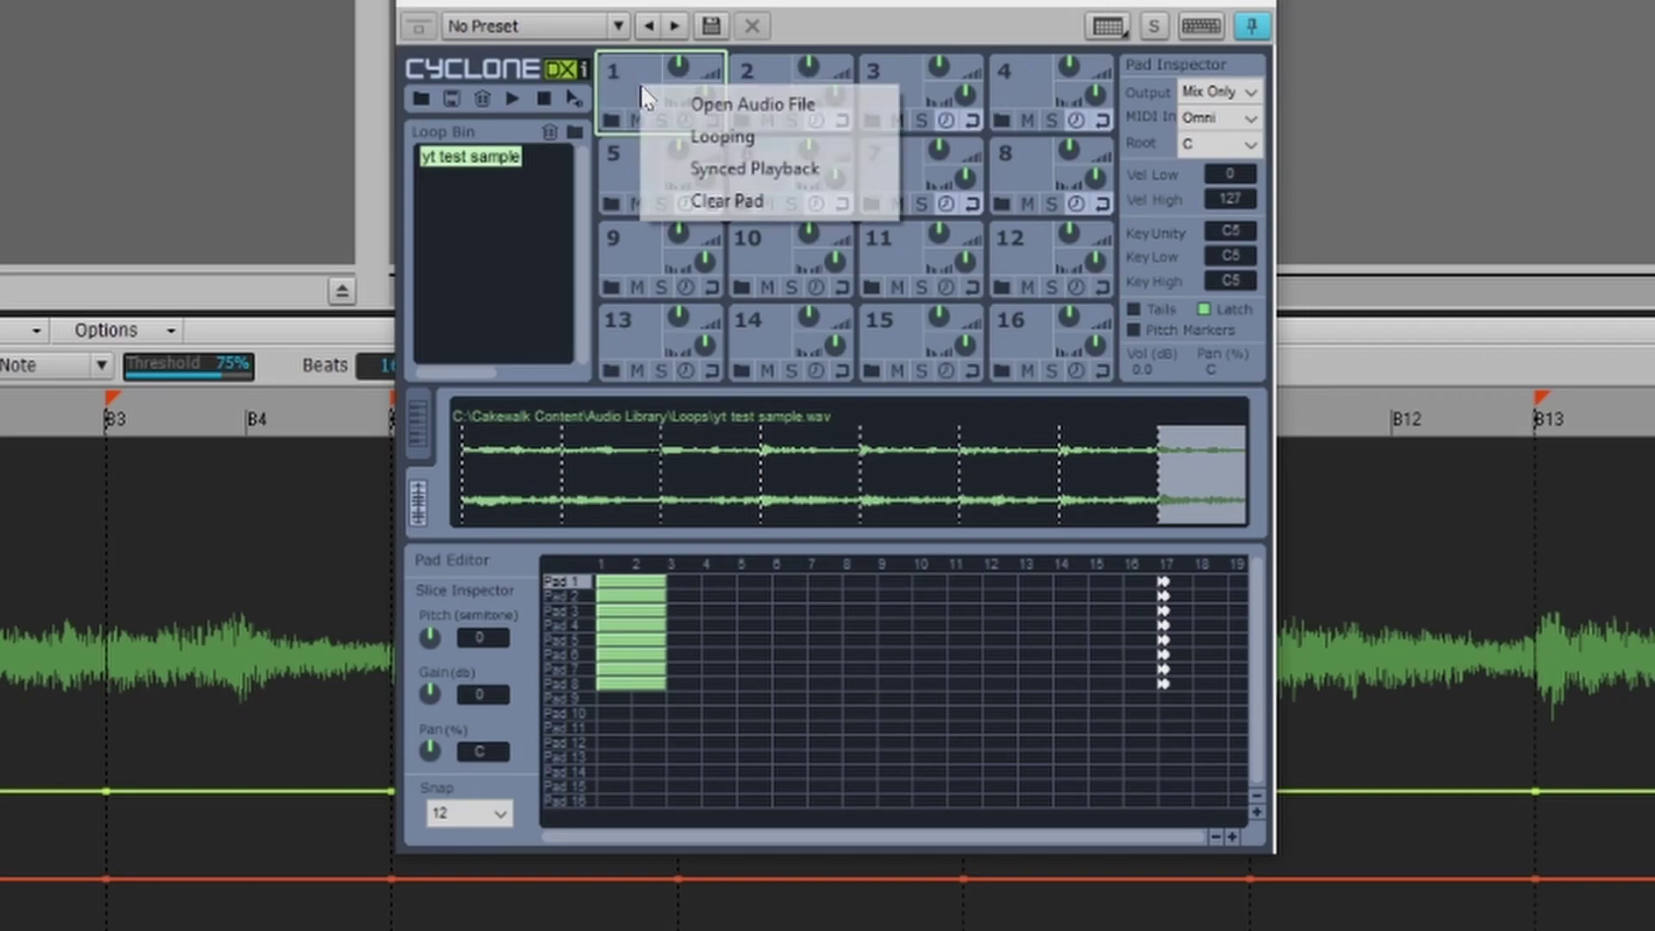
{"action": "left_click", "coordinate": [817, 5]}
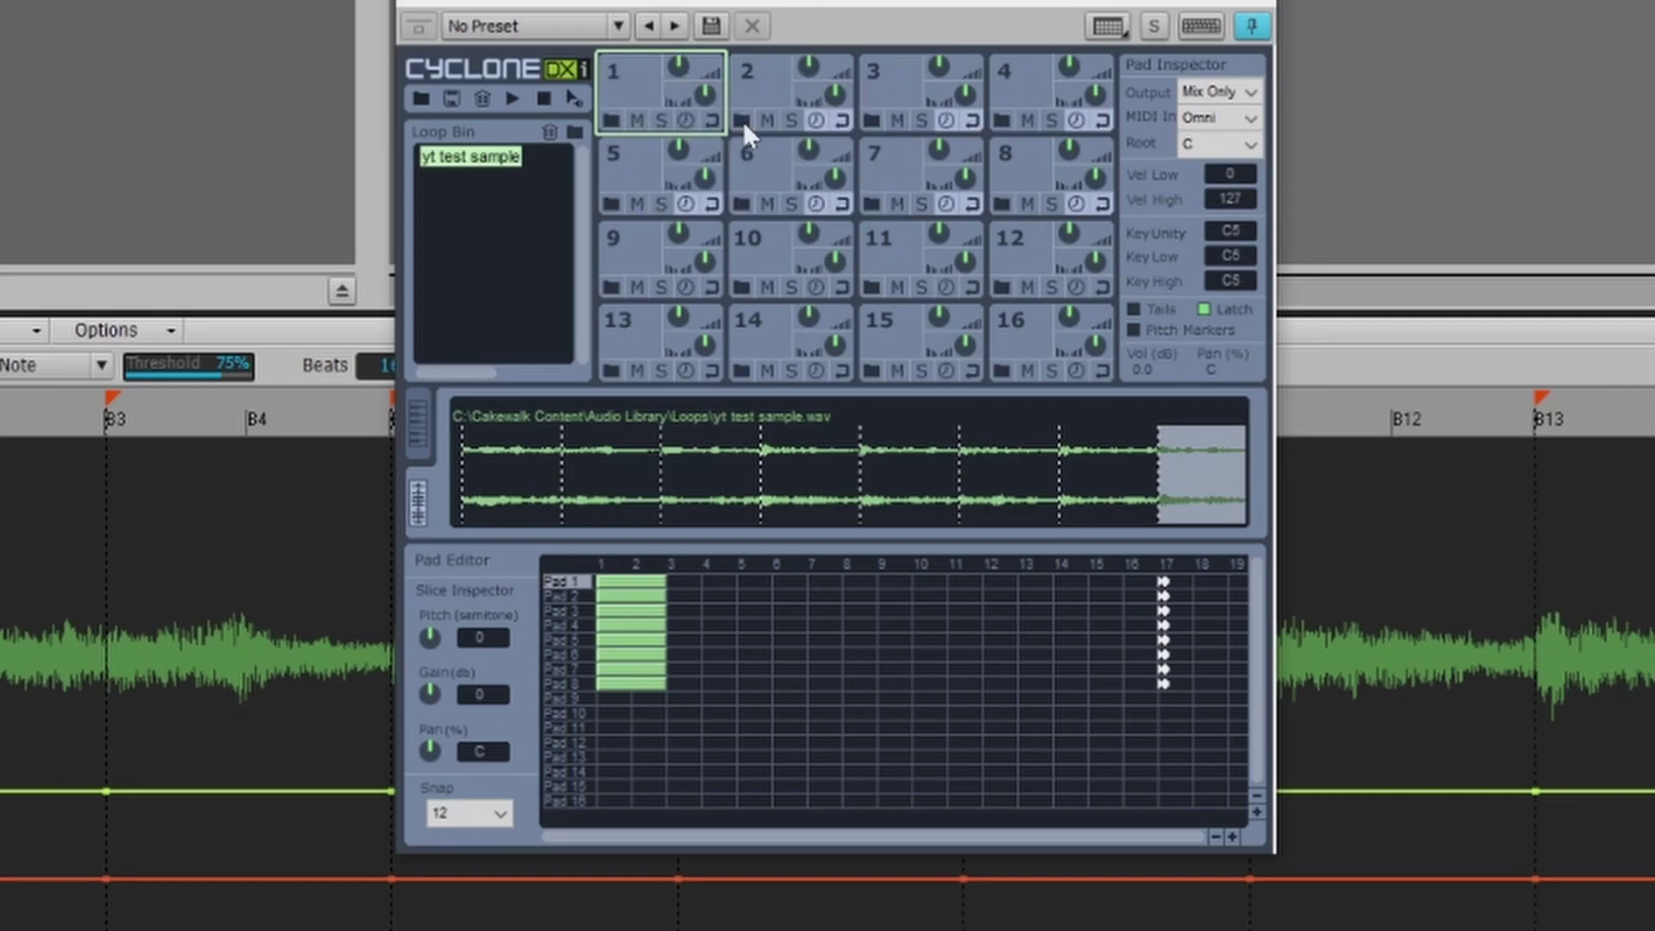
- Turn off looping and synced playback for pads 2 through 8 in Cyclone
{"action": "left_click", "coordinate": [757, 93]}
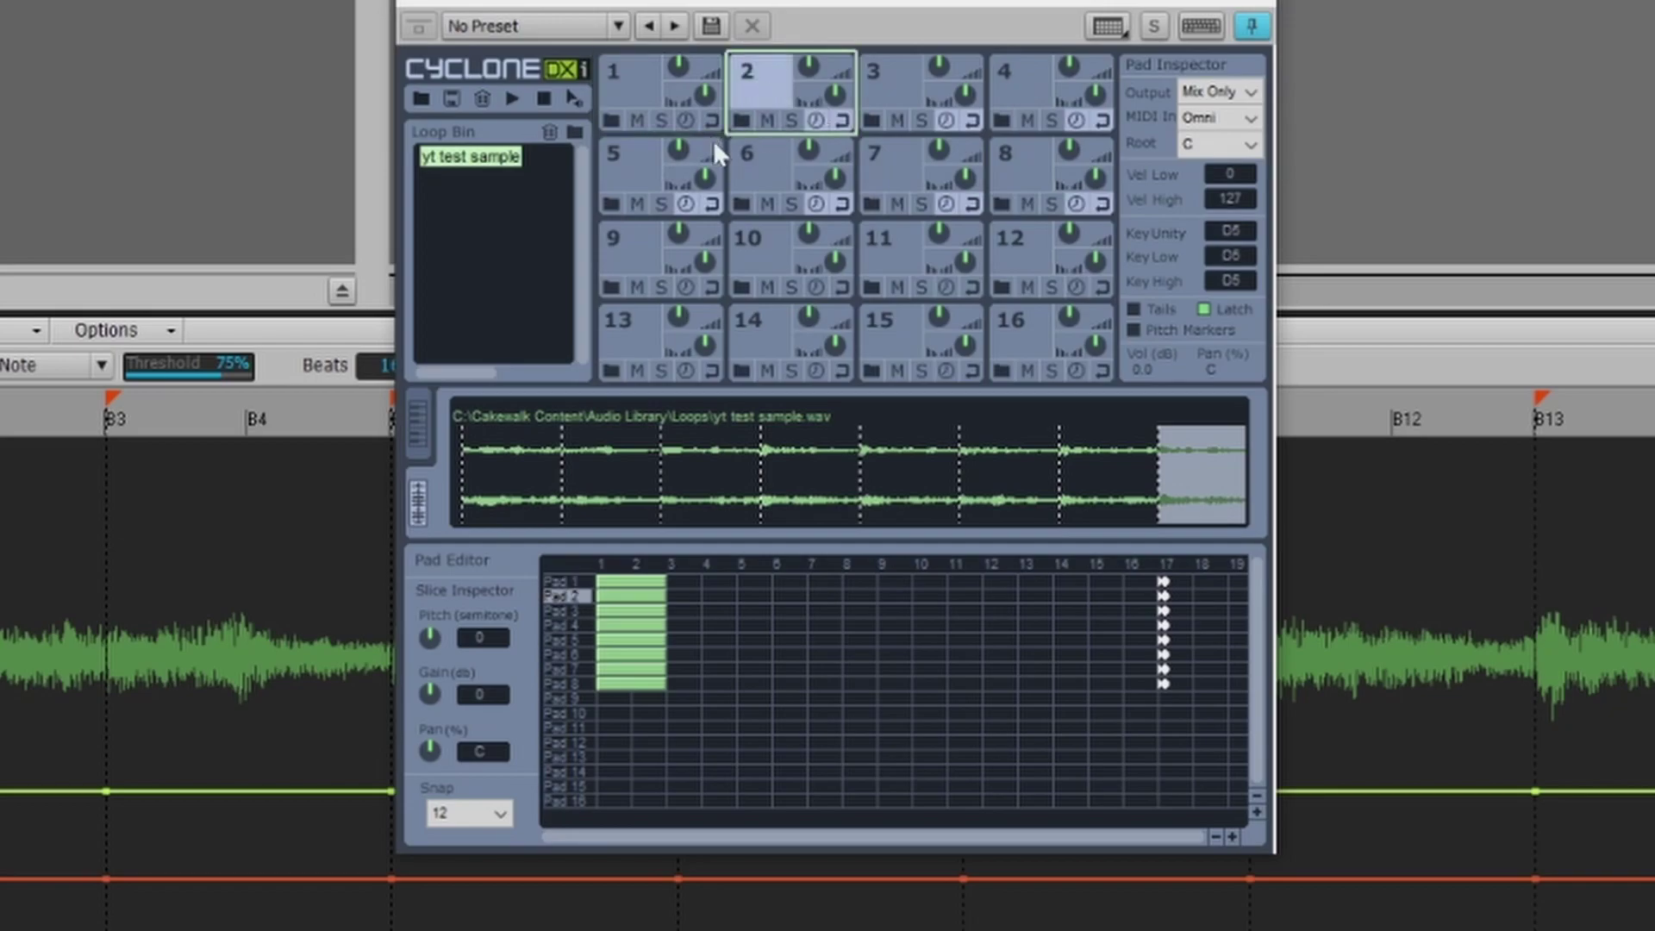
{"action": "right_click", "coordinate": [777, 81]}
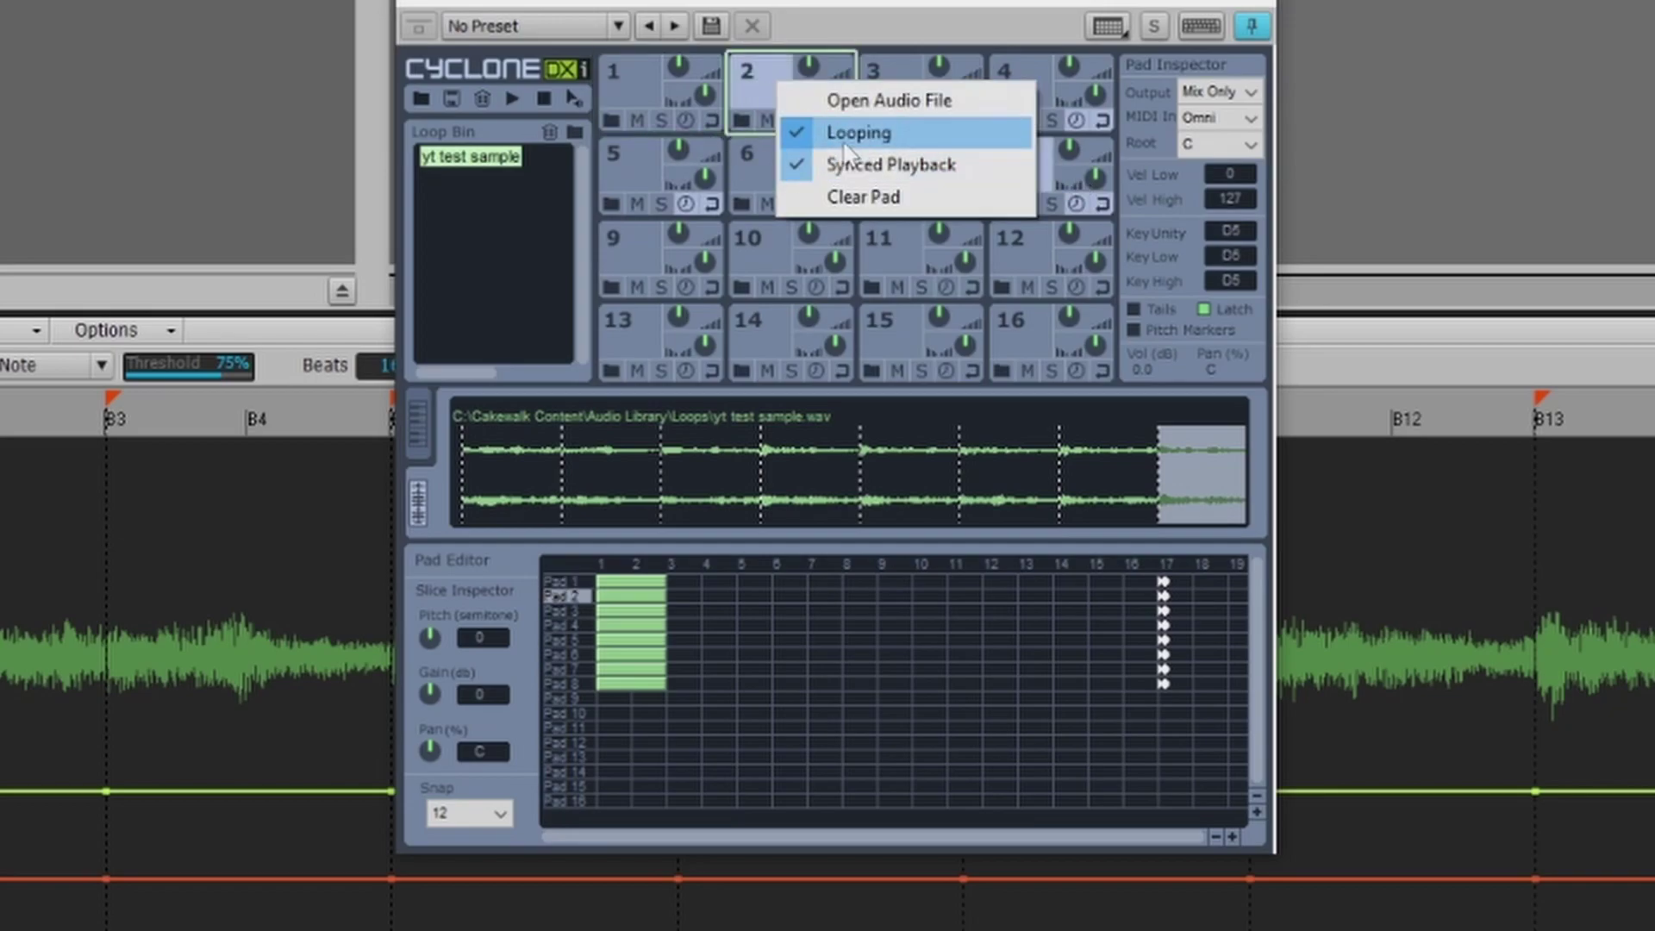
{"action": "left_click", "coordinate": [849, 168]}
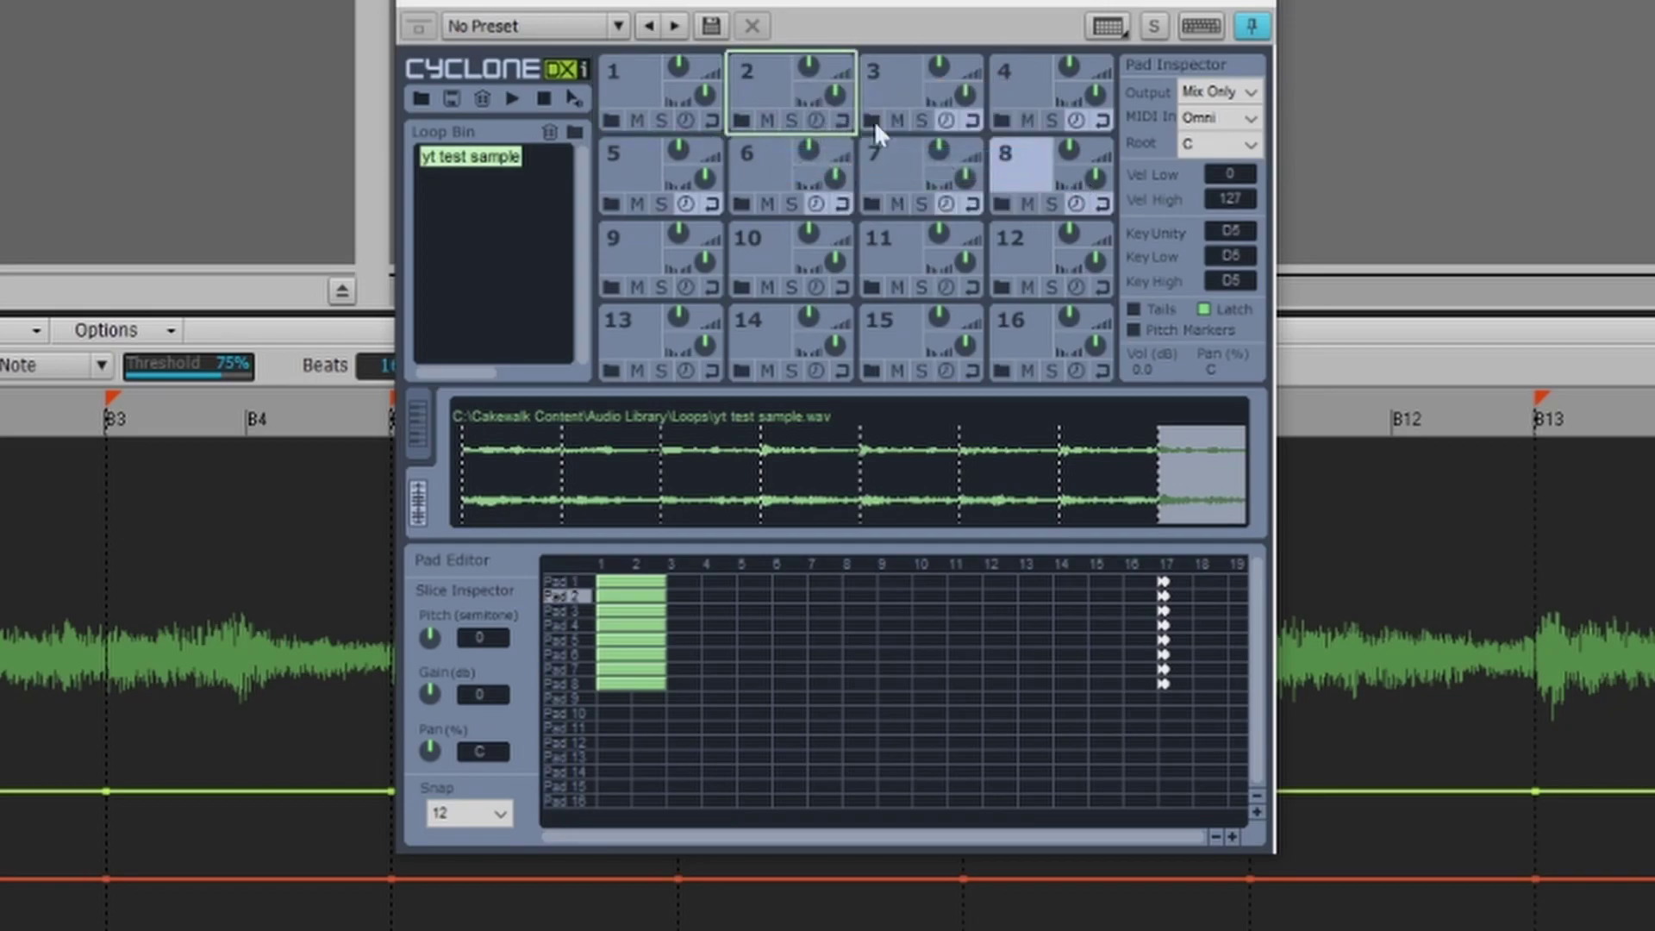
{"action": "left_click", "coordinate": [965, 121]}
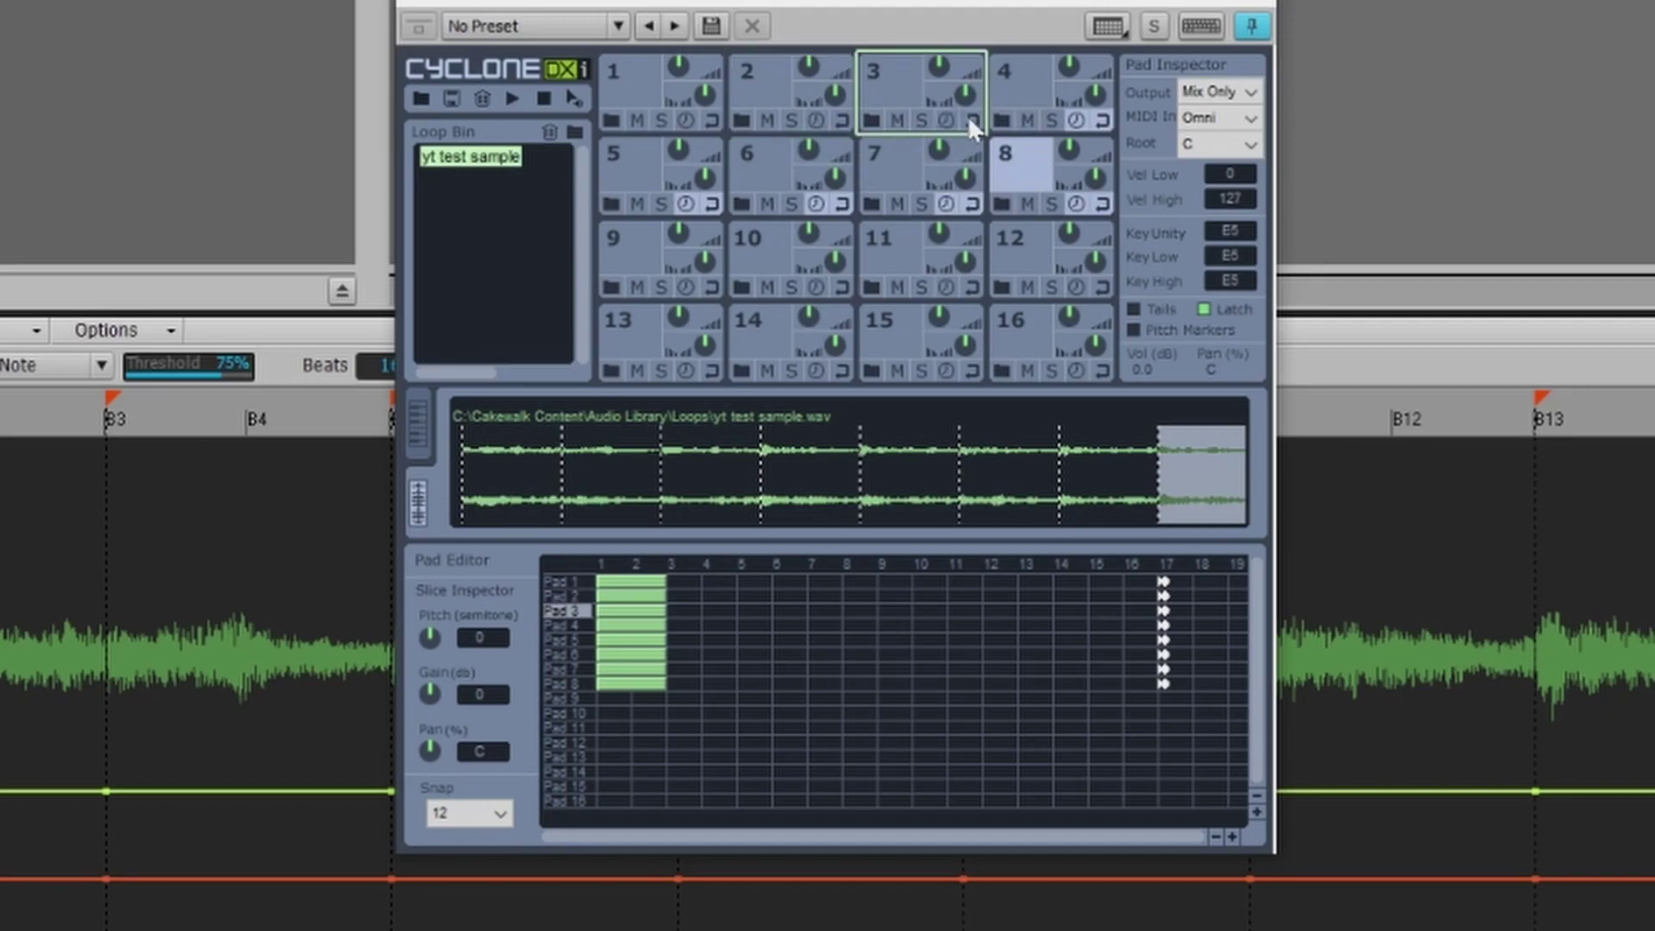
{"action": "left_click", "coordinate": [1101, 123]}
{"action": "left_click", "coordinate": [1100, 206]}
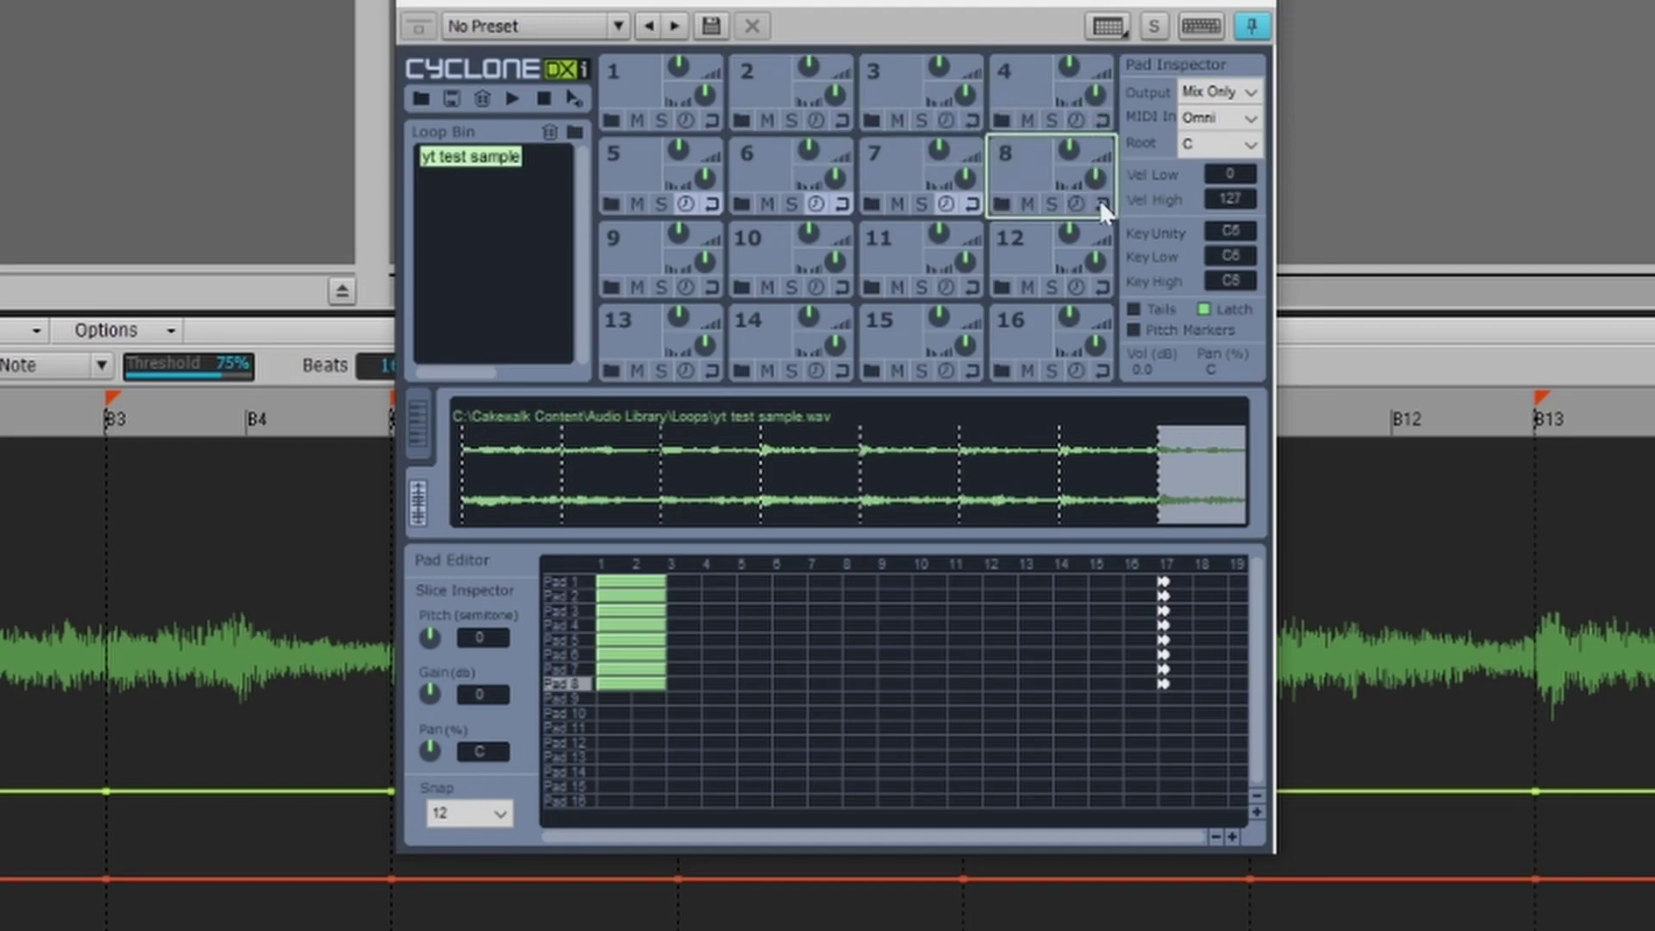
{"action": "left_click", "coordinate": [969, 198]}
{"action": "left_click", "coordinate": [833, 205]}
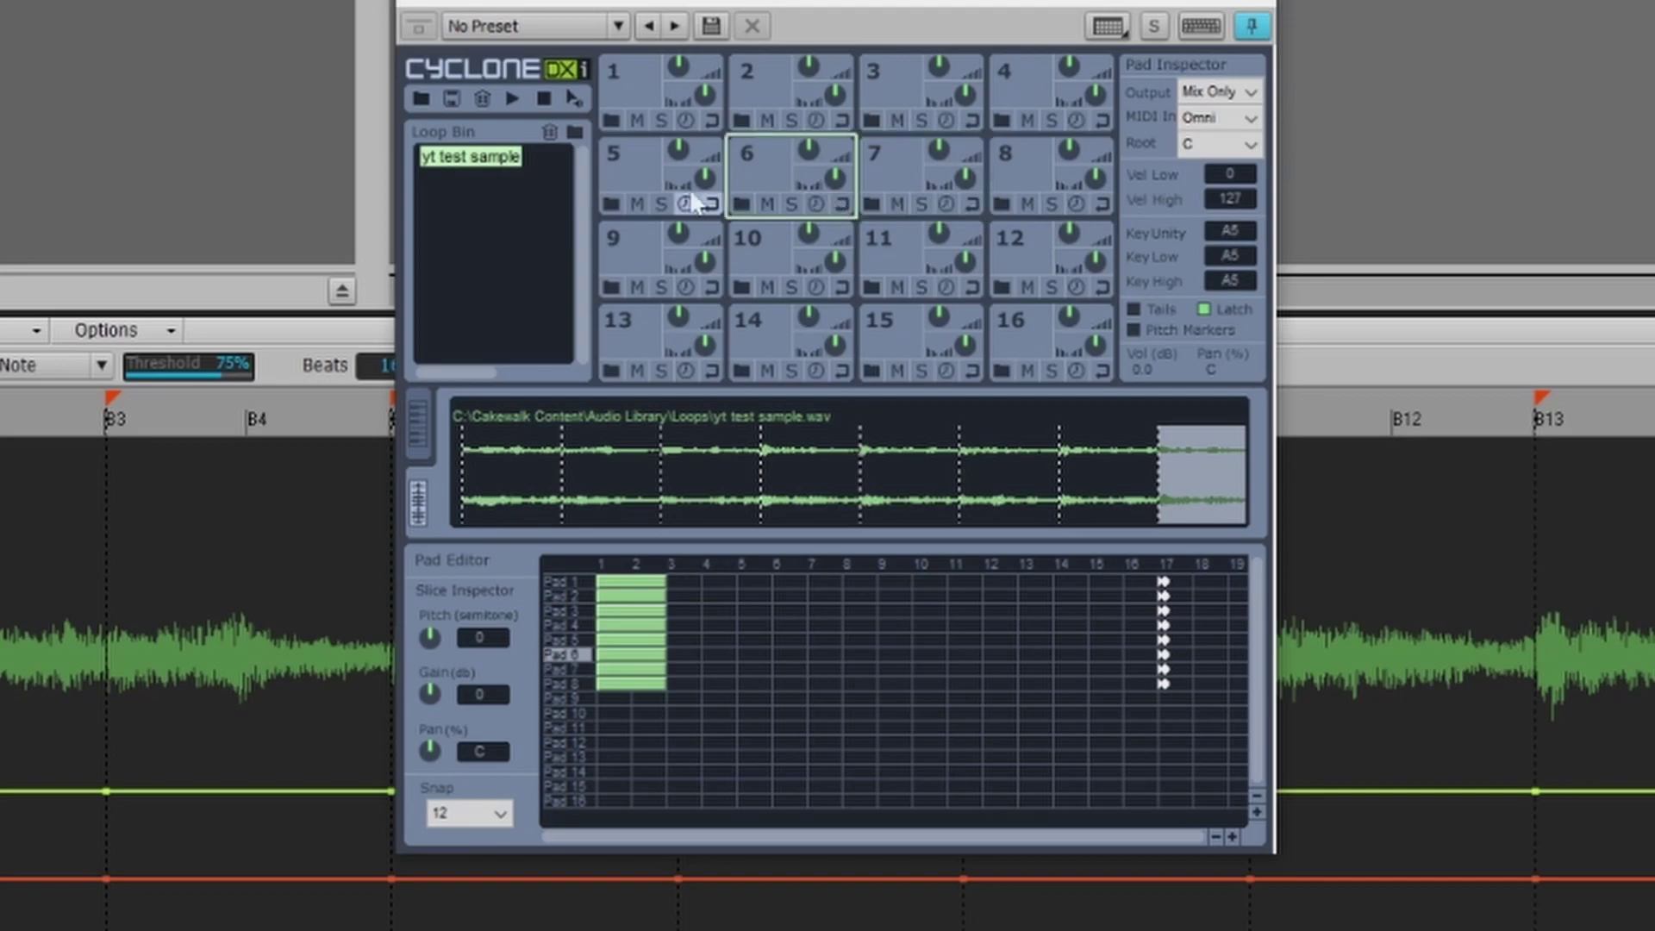
{"action": "left_click", "coordinate": [710, 207]}
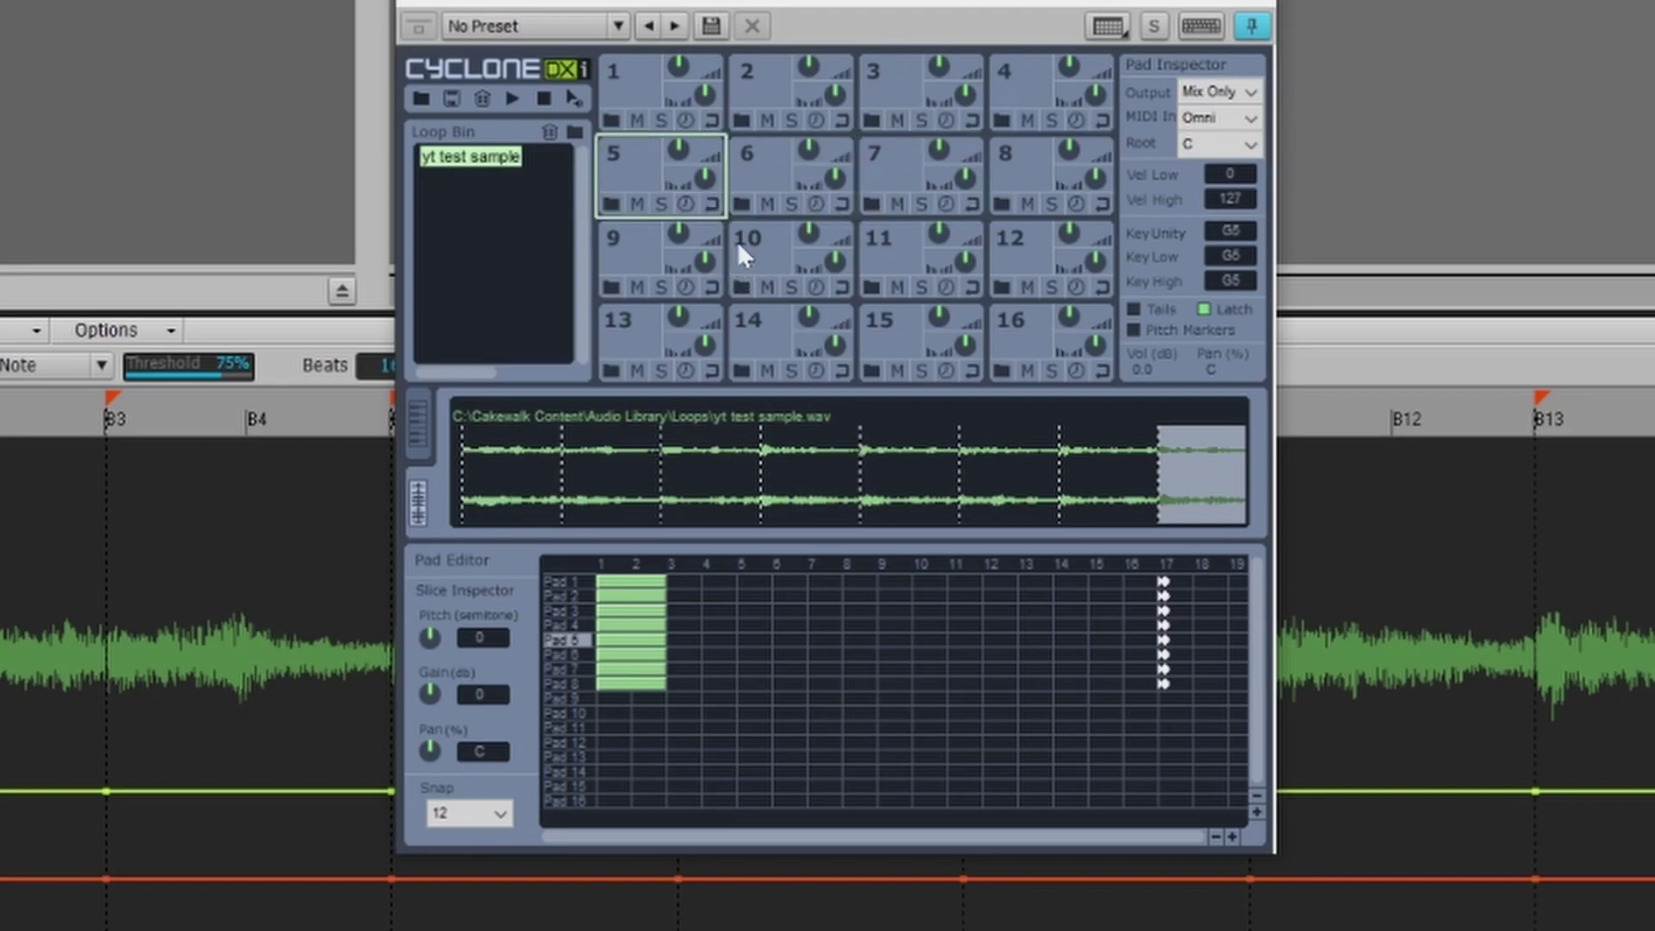
- Turn on the Tails option for pad 1 in Cyclone
{"action": "left_click", "coordinate": [914, 493]}
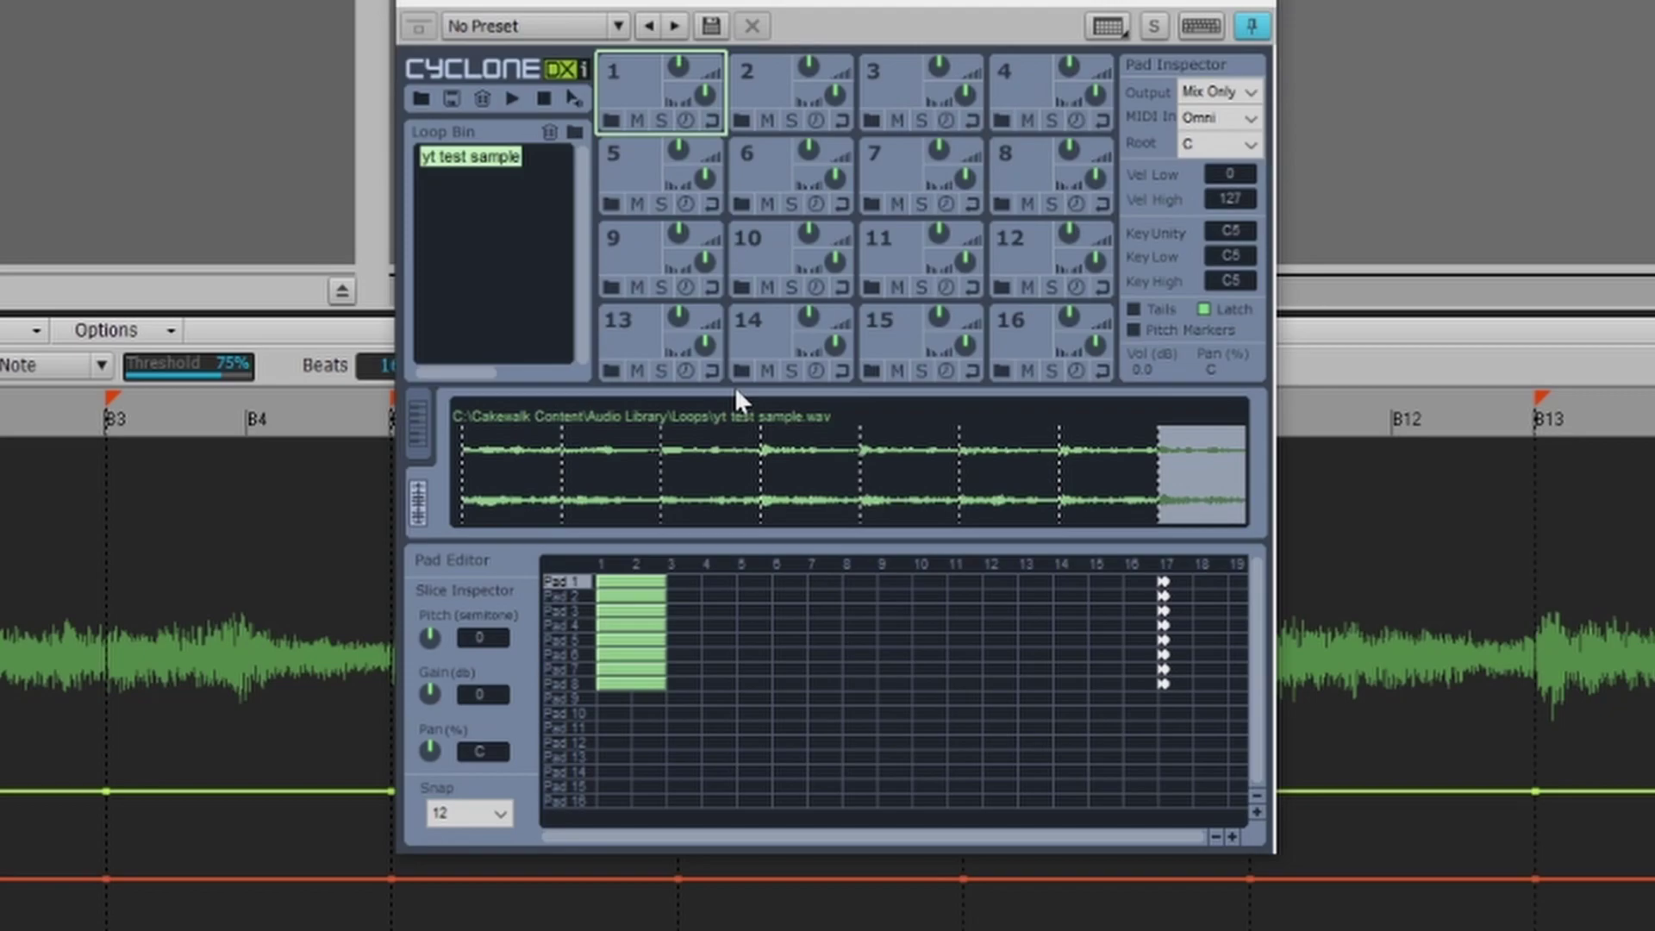
{"action": "left_click", "coordinate": [1134, 309]}
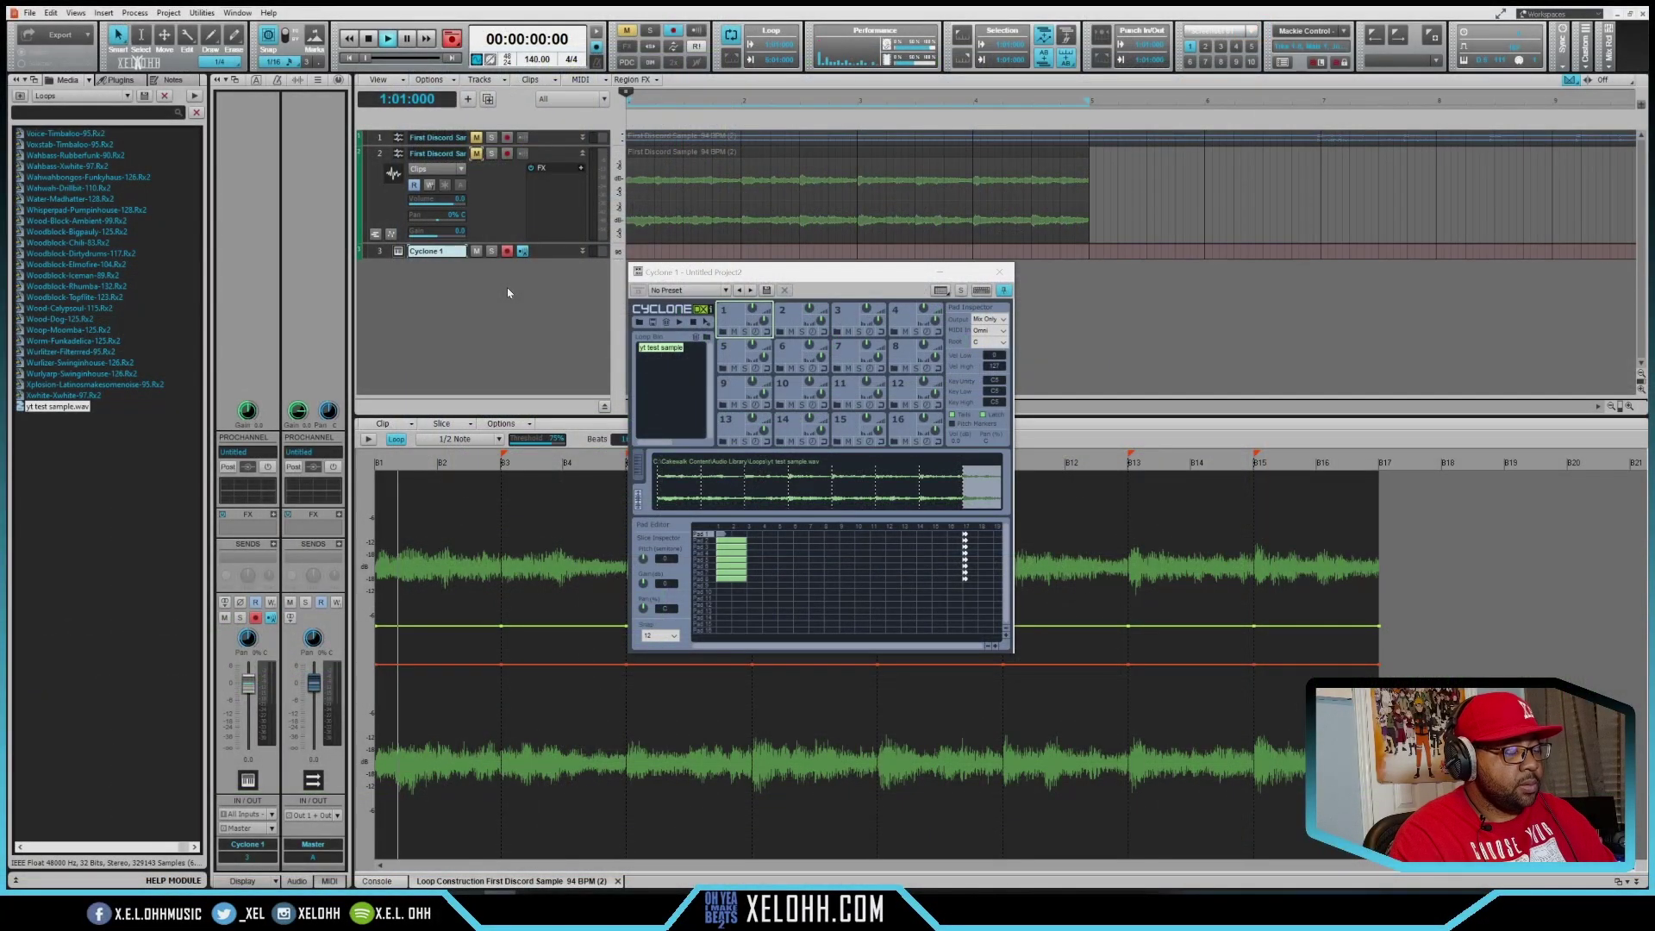
- Record a short take of the sample chops on the Cyclone 1 track from the project start
{"action": "key", "text": "space"}
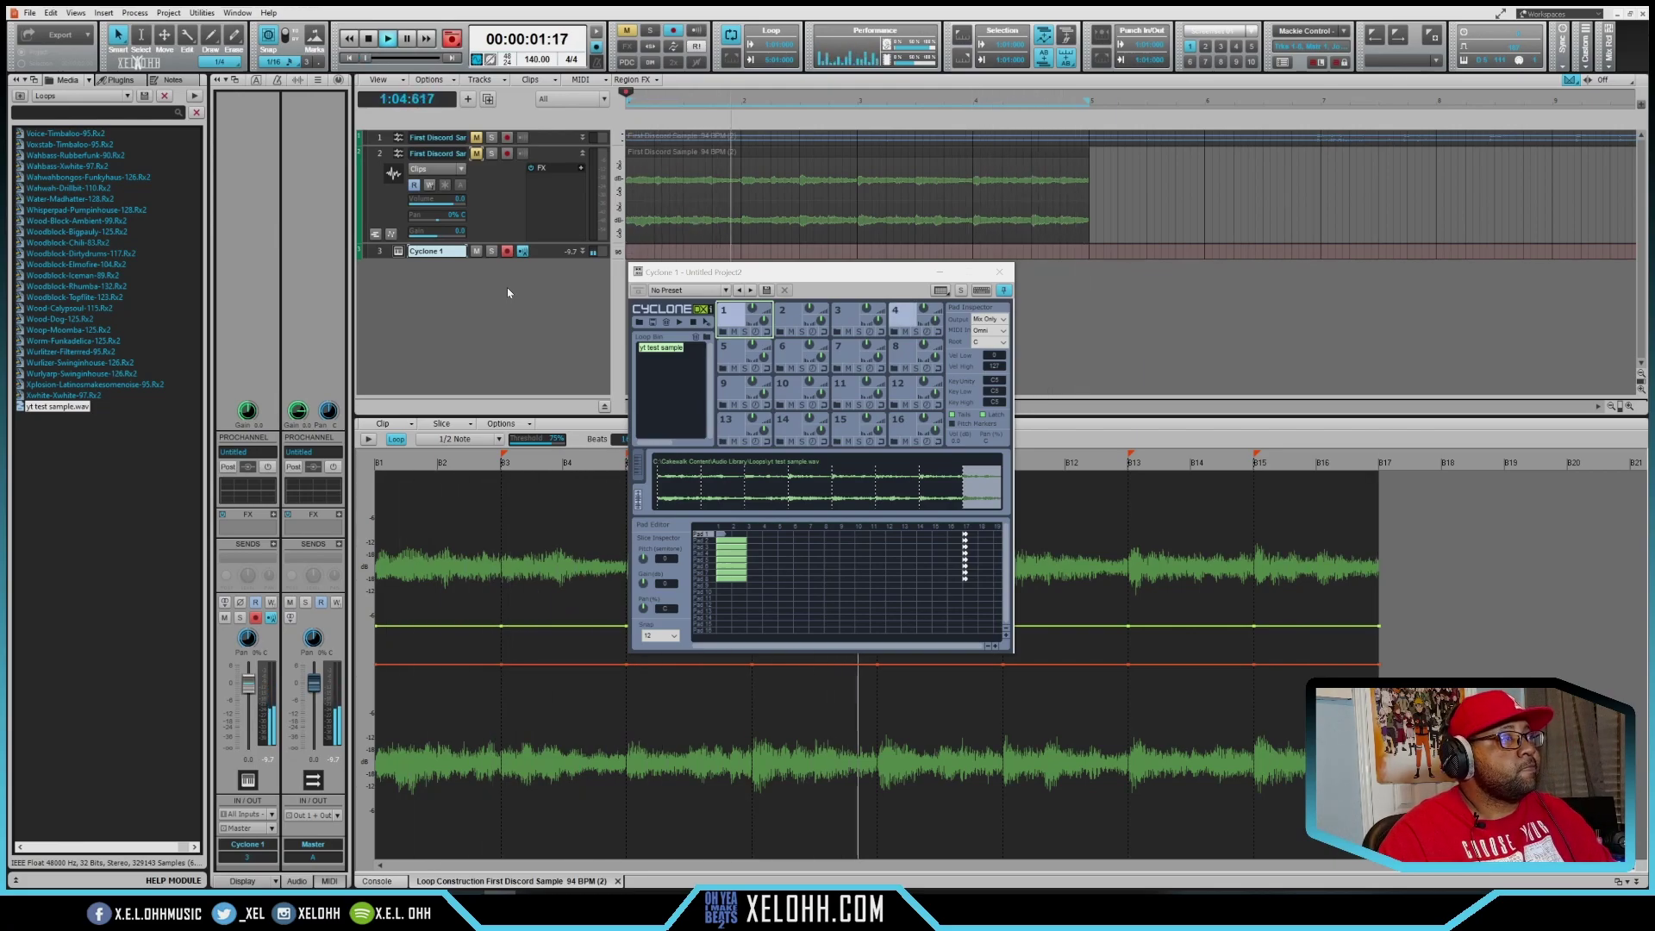
{"action": "key", "text": "space"}
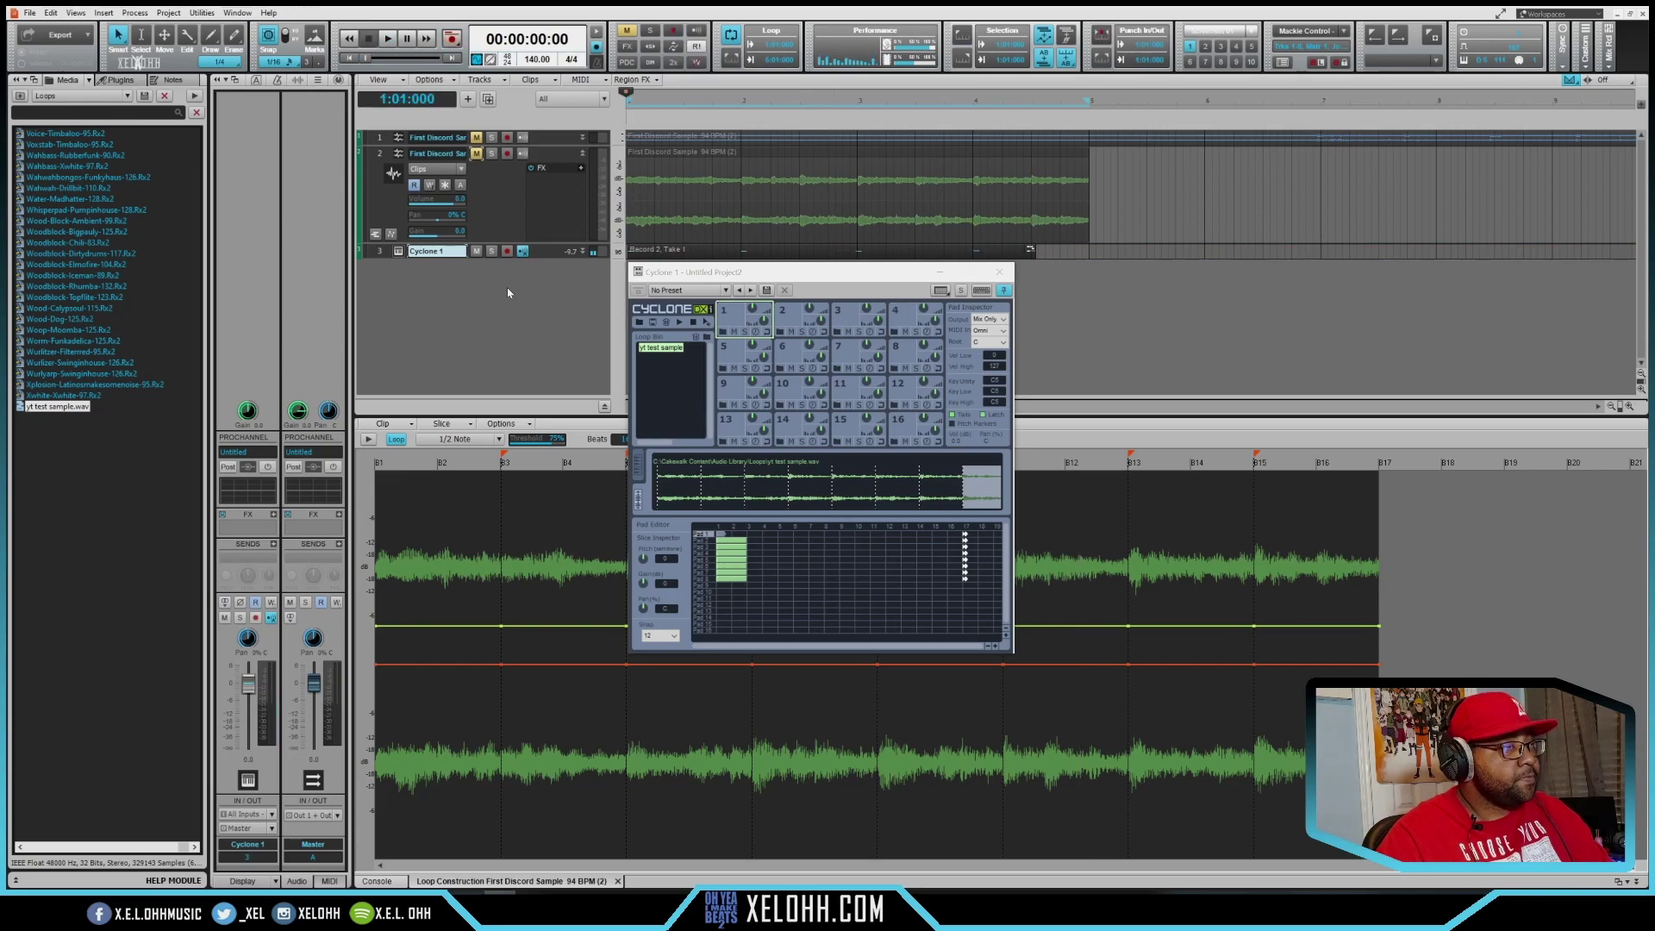